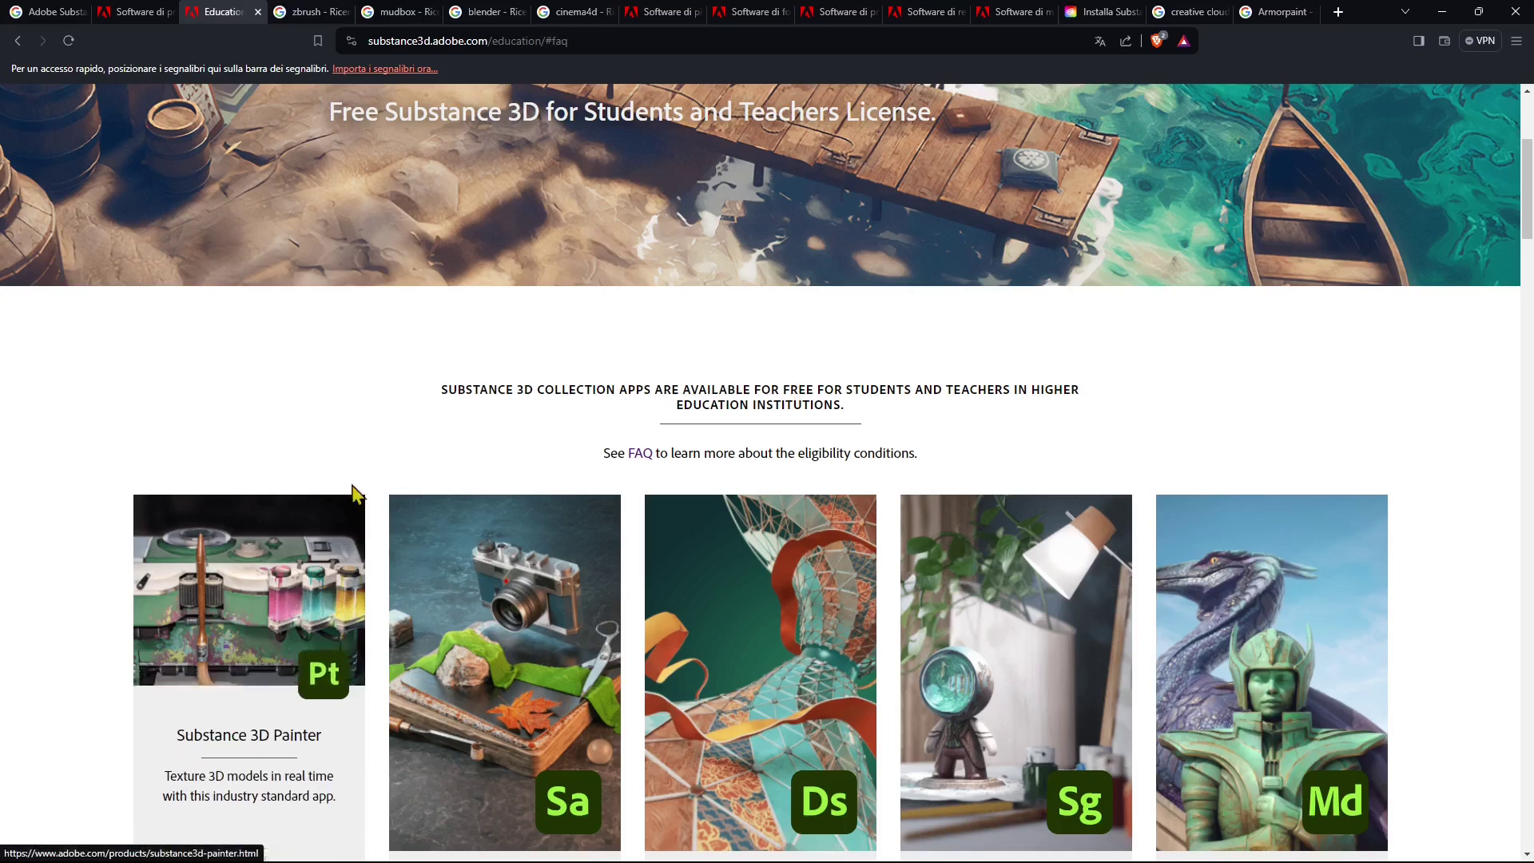
# - Scroll the Substance 3D education page down and back up to review the student licence
pyautogui.scroll(-1, 177, 409)
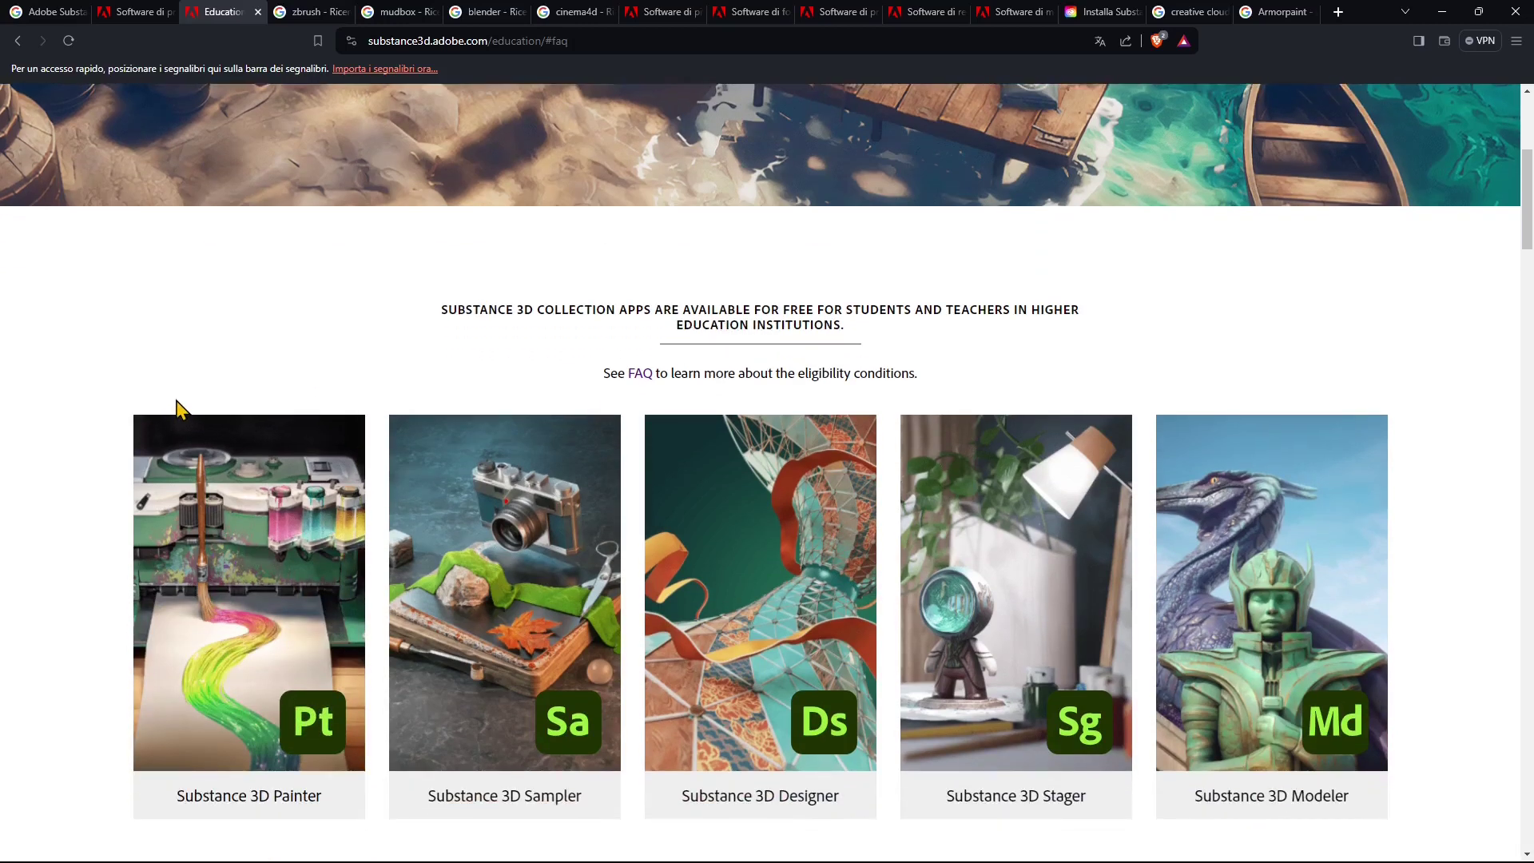
pyautogui.scroll(5, 177, 409)
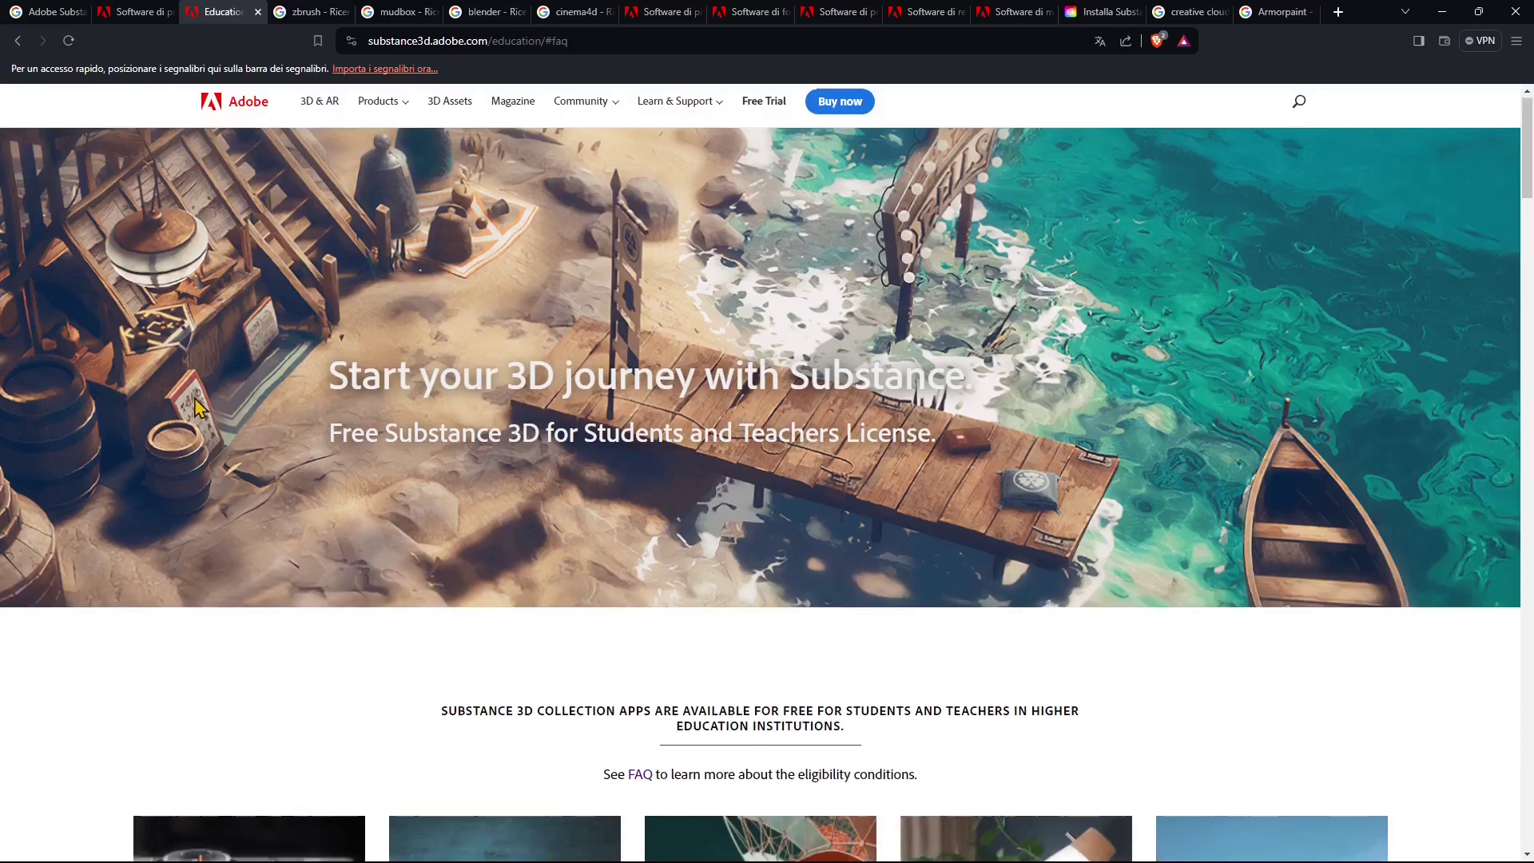
# - Return to the Google results and select, then deselect, the search query text
pyautogui.click(49, 12)
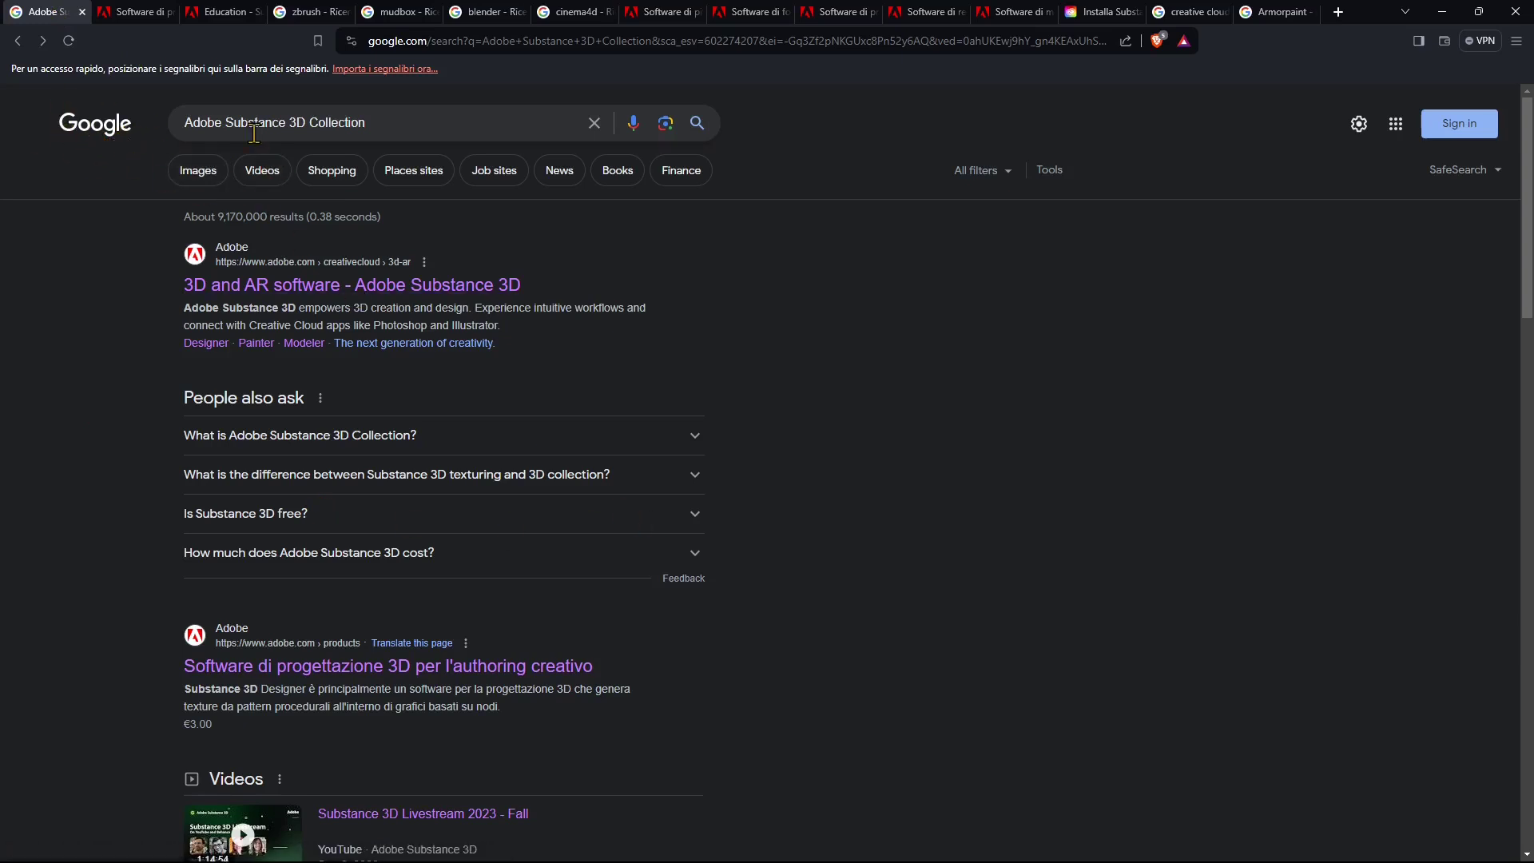
pyautogui.moveTo(227, 128); pyautogui.dragTo(310, 132)
pyautogui.tripleClick(337, 122)
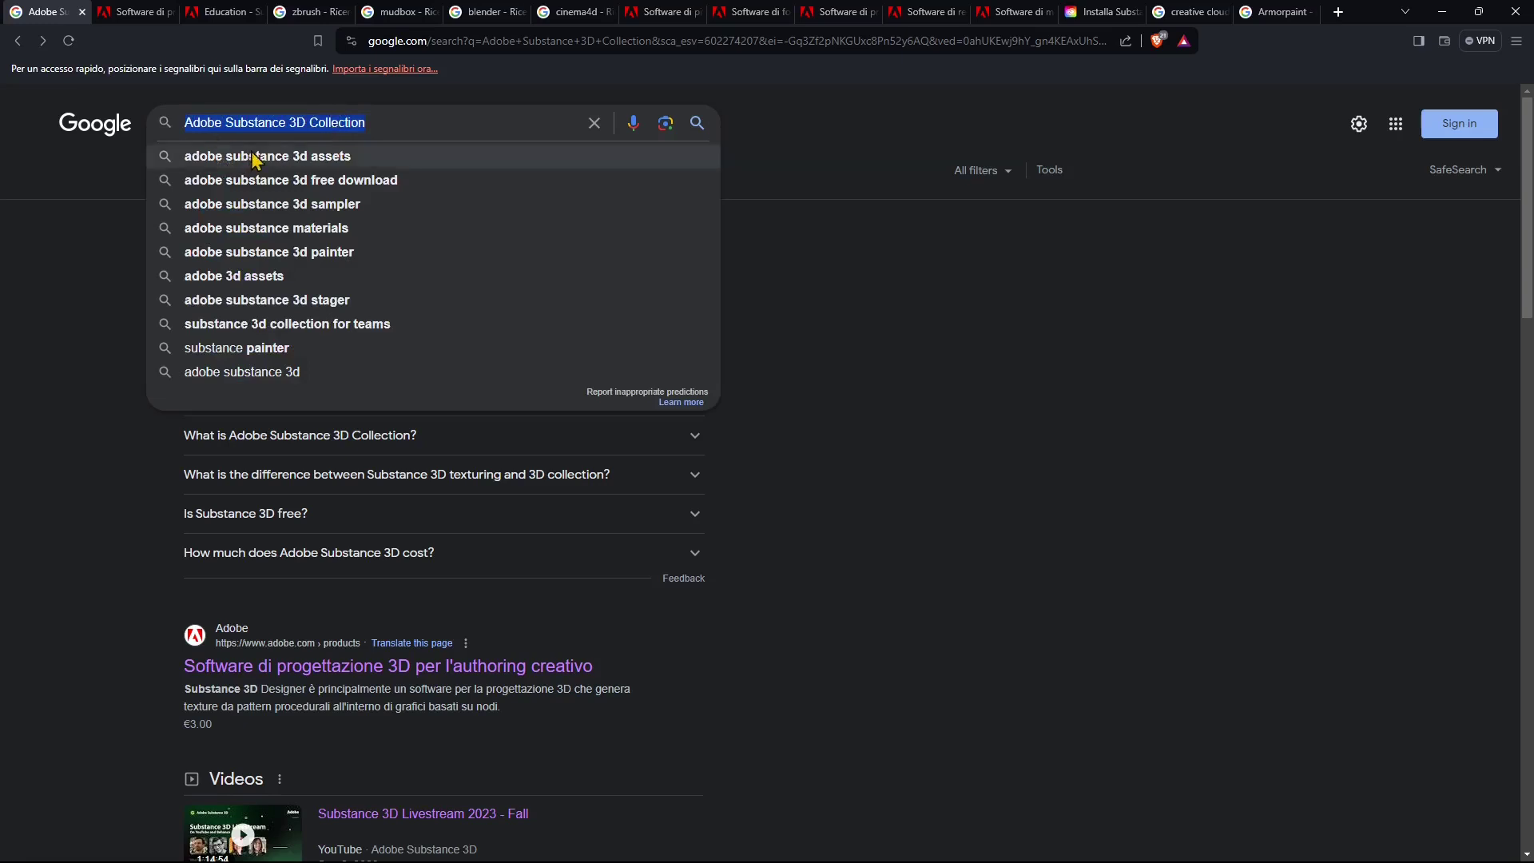
pyautogui.press('Escape')
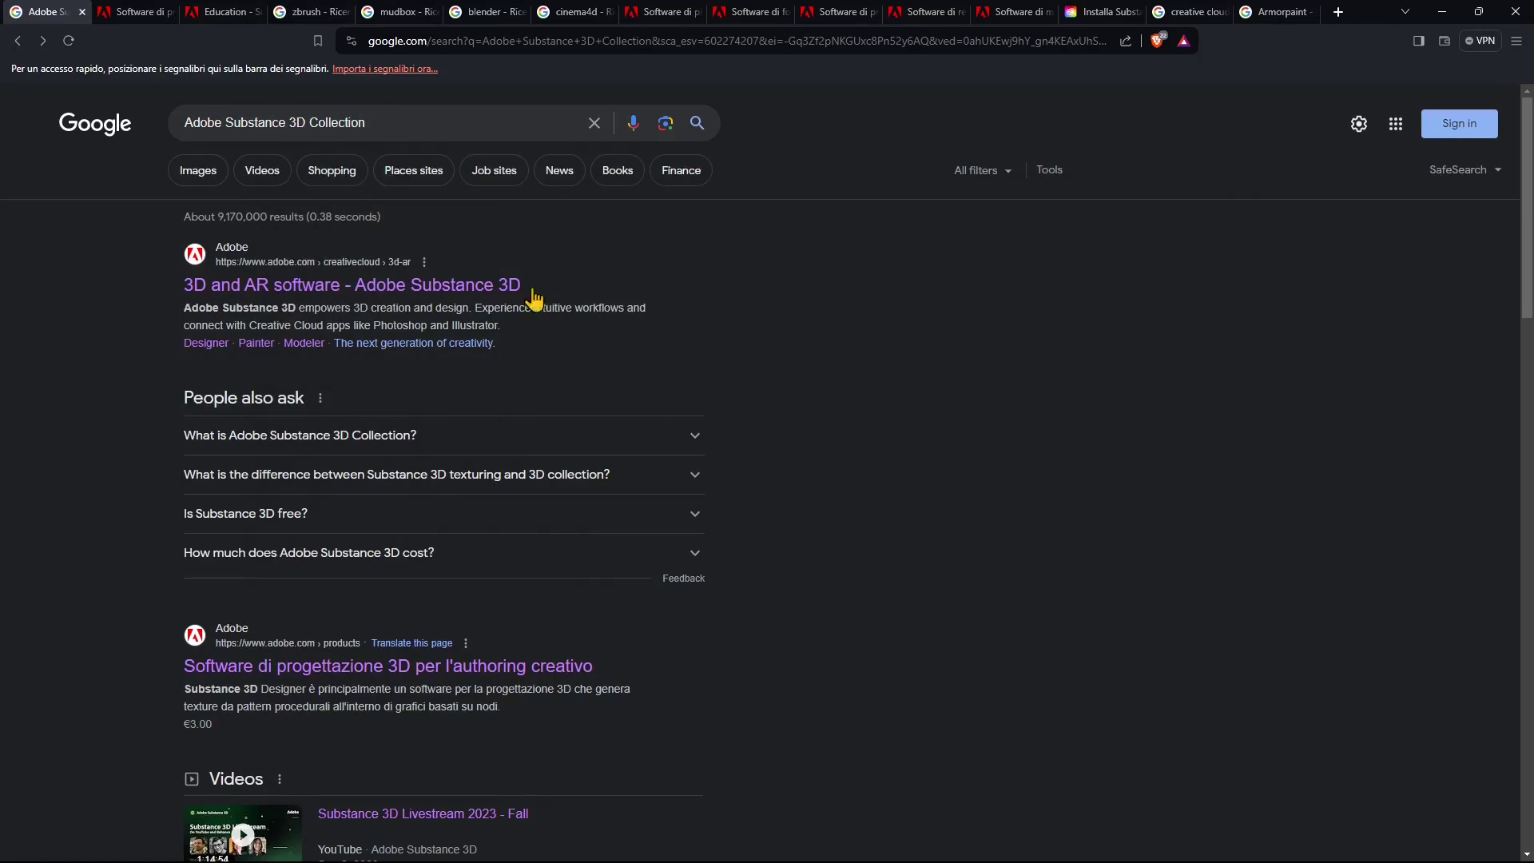
pyautogui.moveTo(403, 127); pyautogui.dragTo(202, 123)
pyautogui.click(57, 374)
# - Scroll the search results and switch to the Italian Adobe 3D e AR tab
pyautogui.scroll(-4, 83, 445)
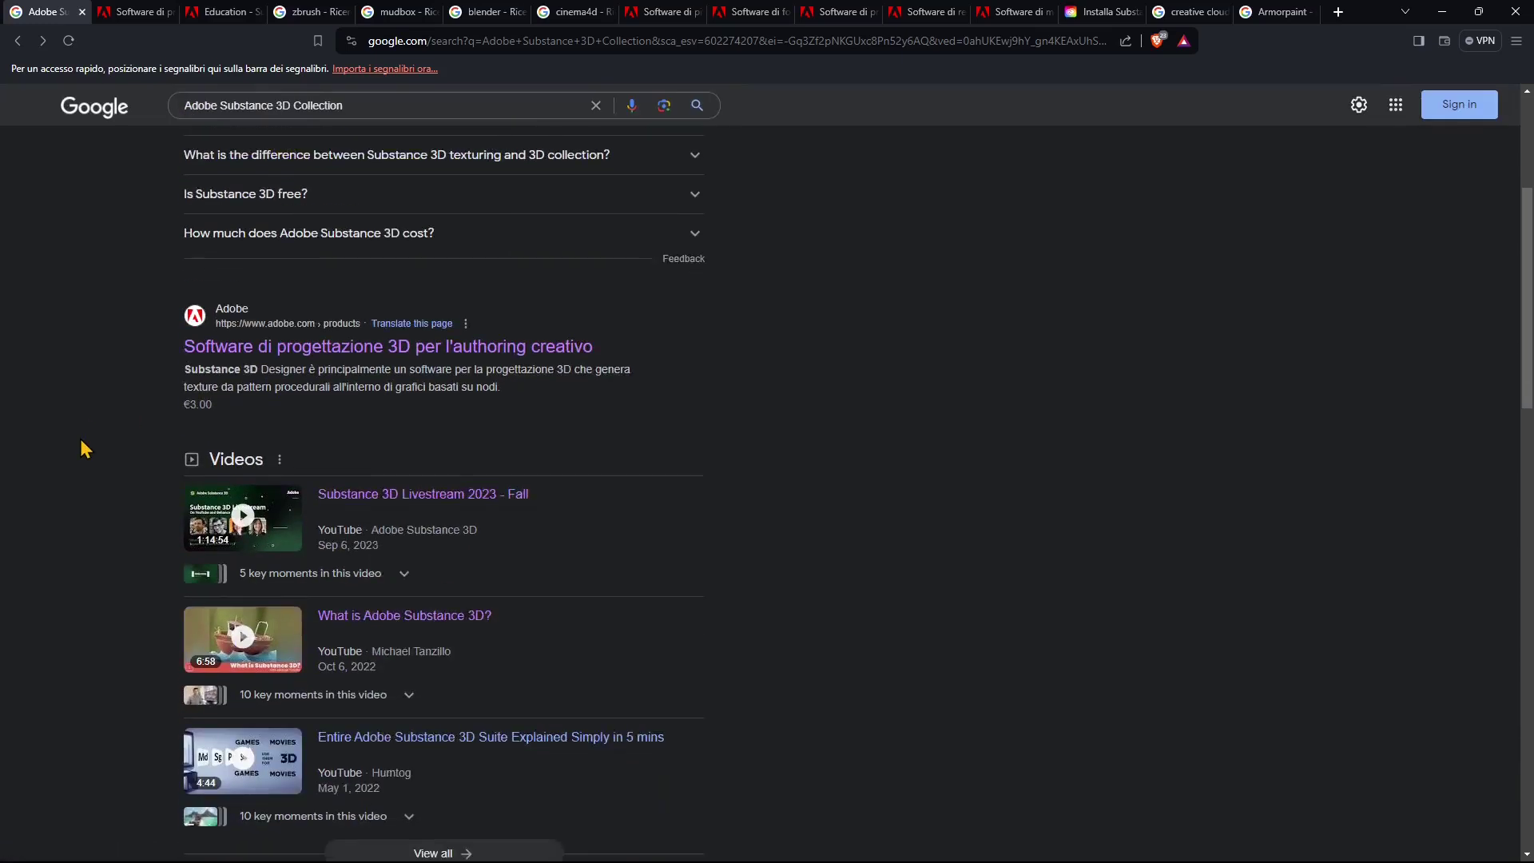
pyautogui.scroll(4, 88, 399)
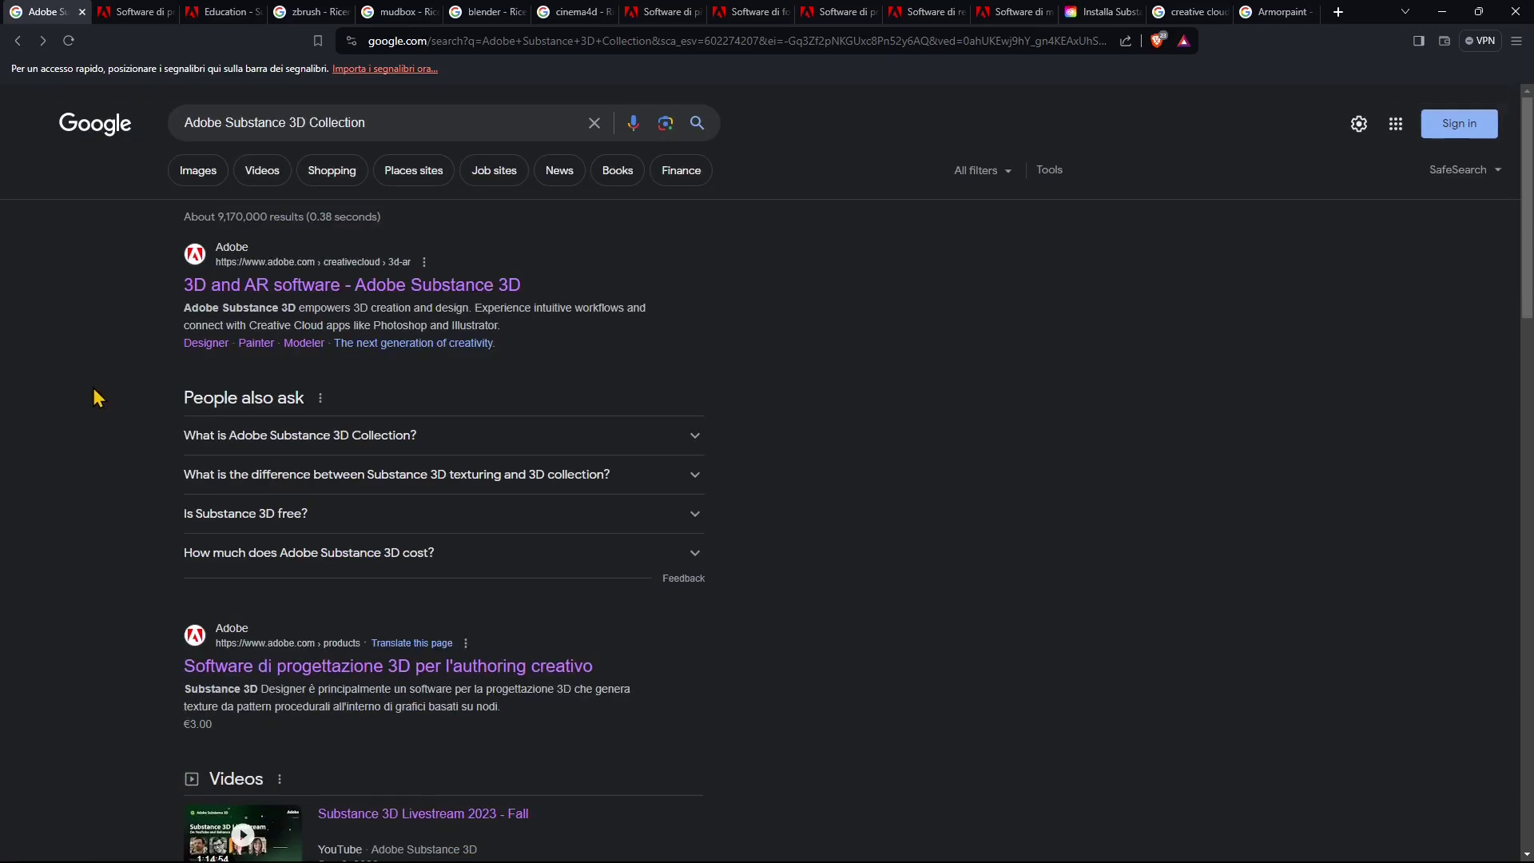
pyautogui.click(145, 18)
# - Scroll through the Italian Substance 3D overview down to its app suite and reload the page
pyautogui.scroll(10, 184, 287)
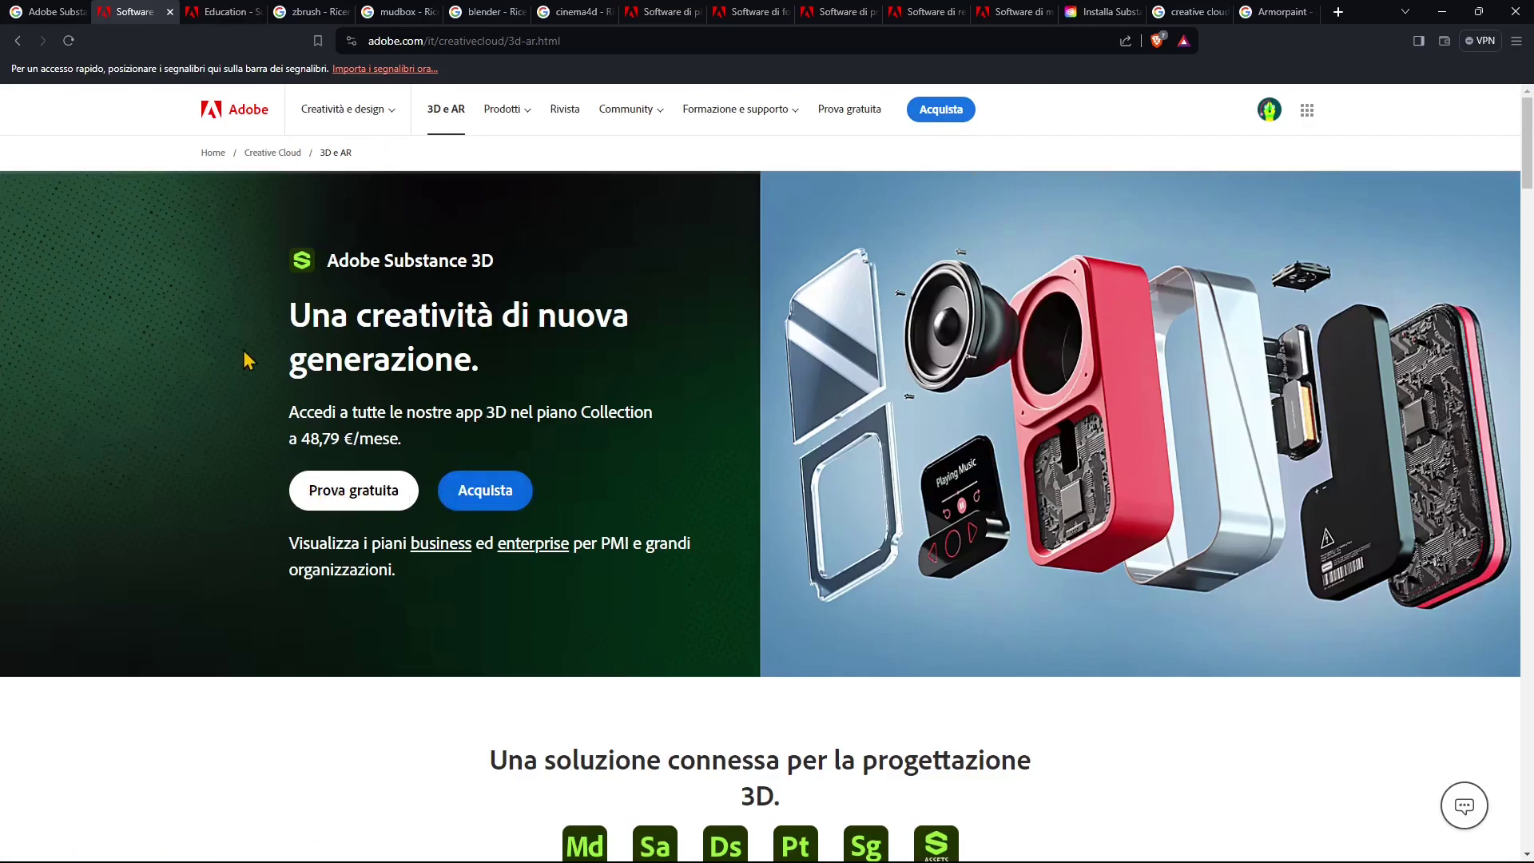
pyautogui.scroll(-5, 509, 495)
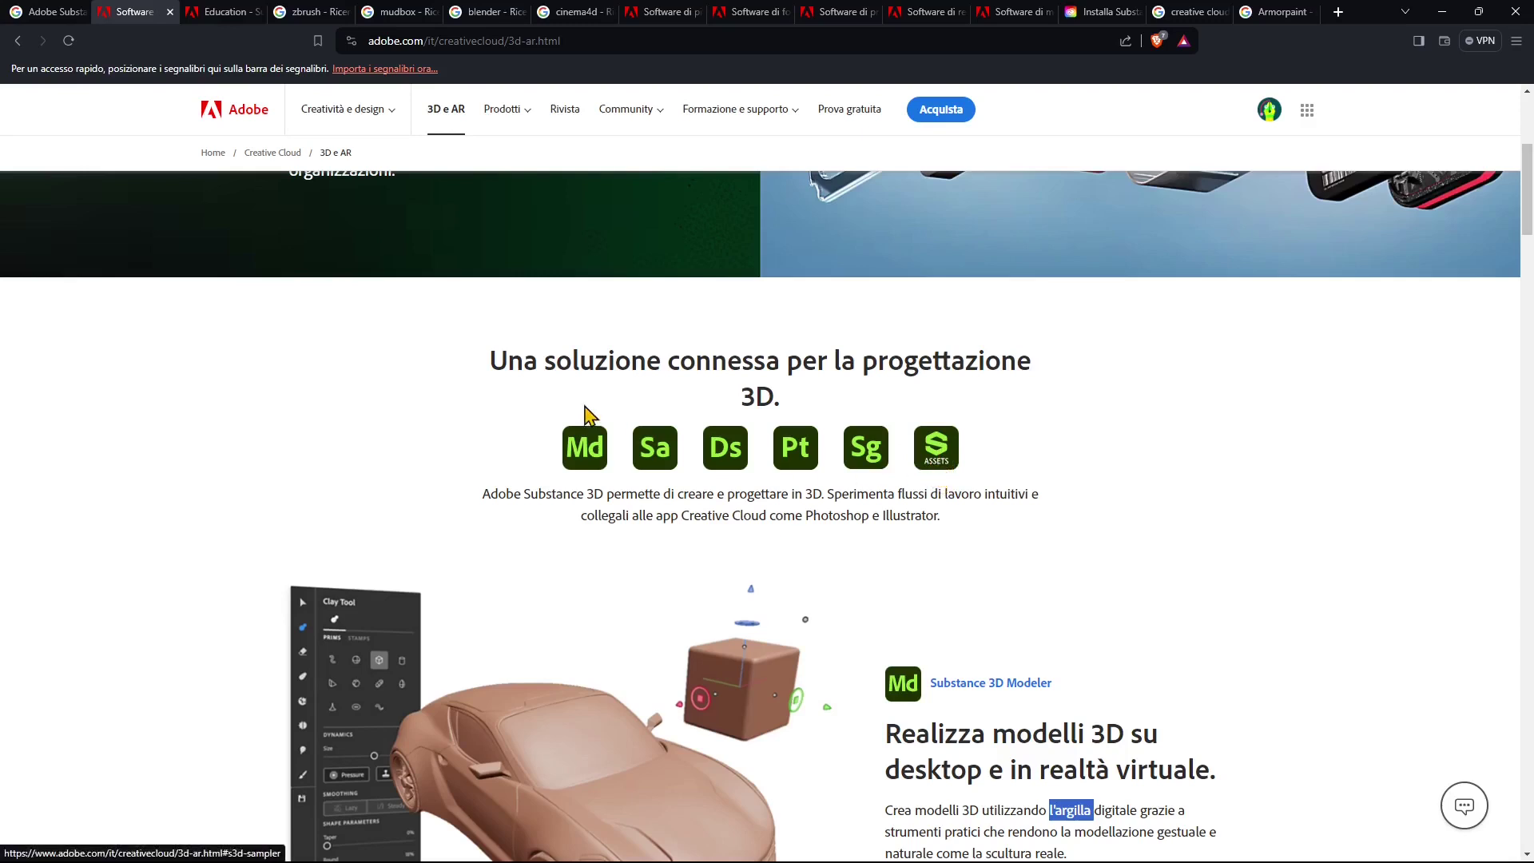
pyautogui.scroll(-1, 591, 411)
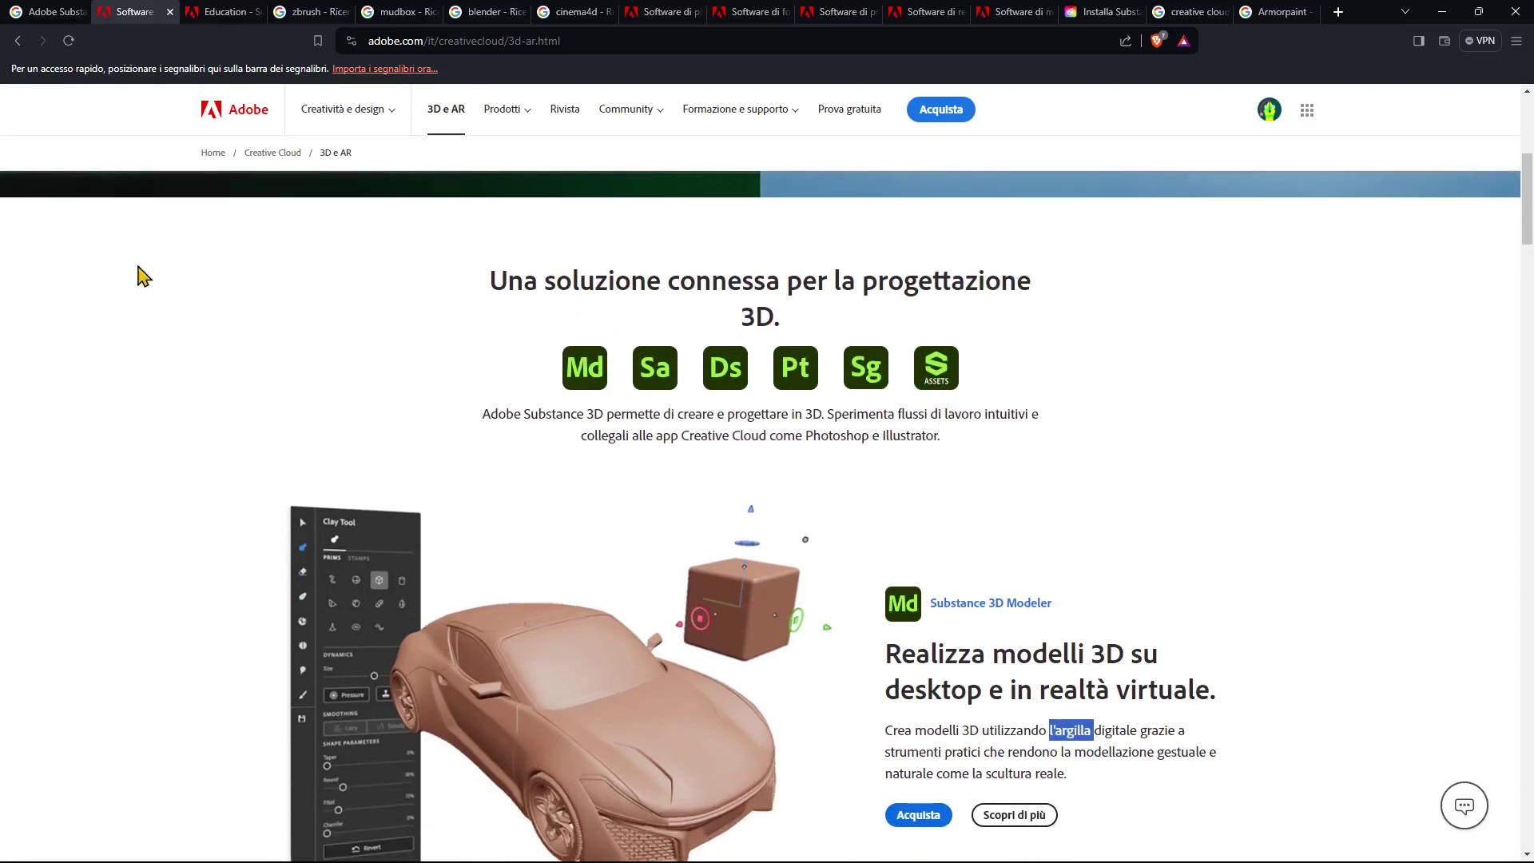
pyautogui.click(69, 42)
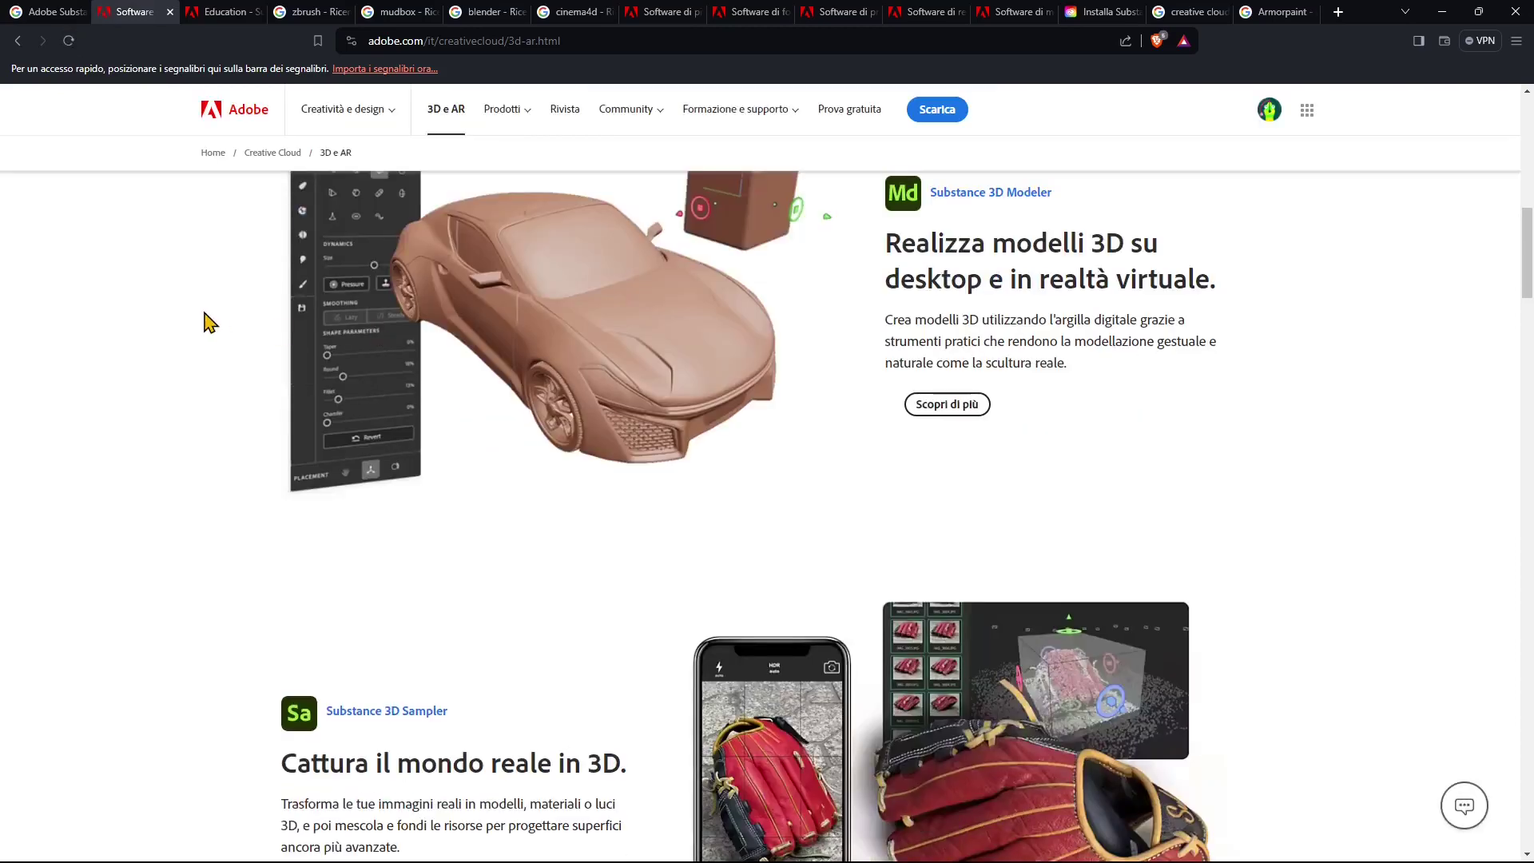
# - Open the '3D and AR software - Adobe Substance 3D' result and stay on the United States site
pyautogui.click(54, 12)
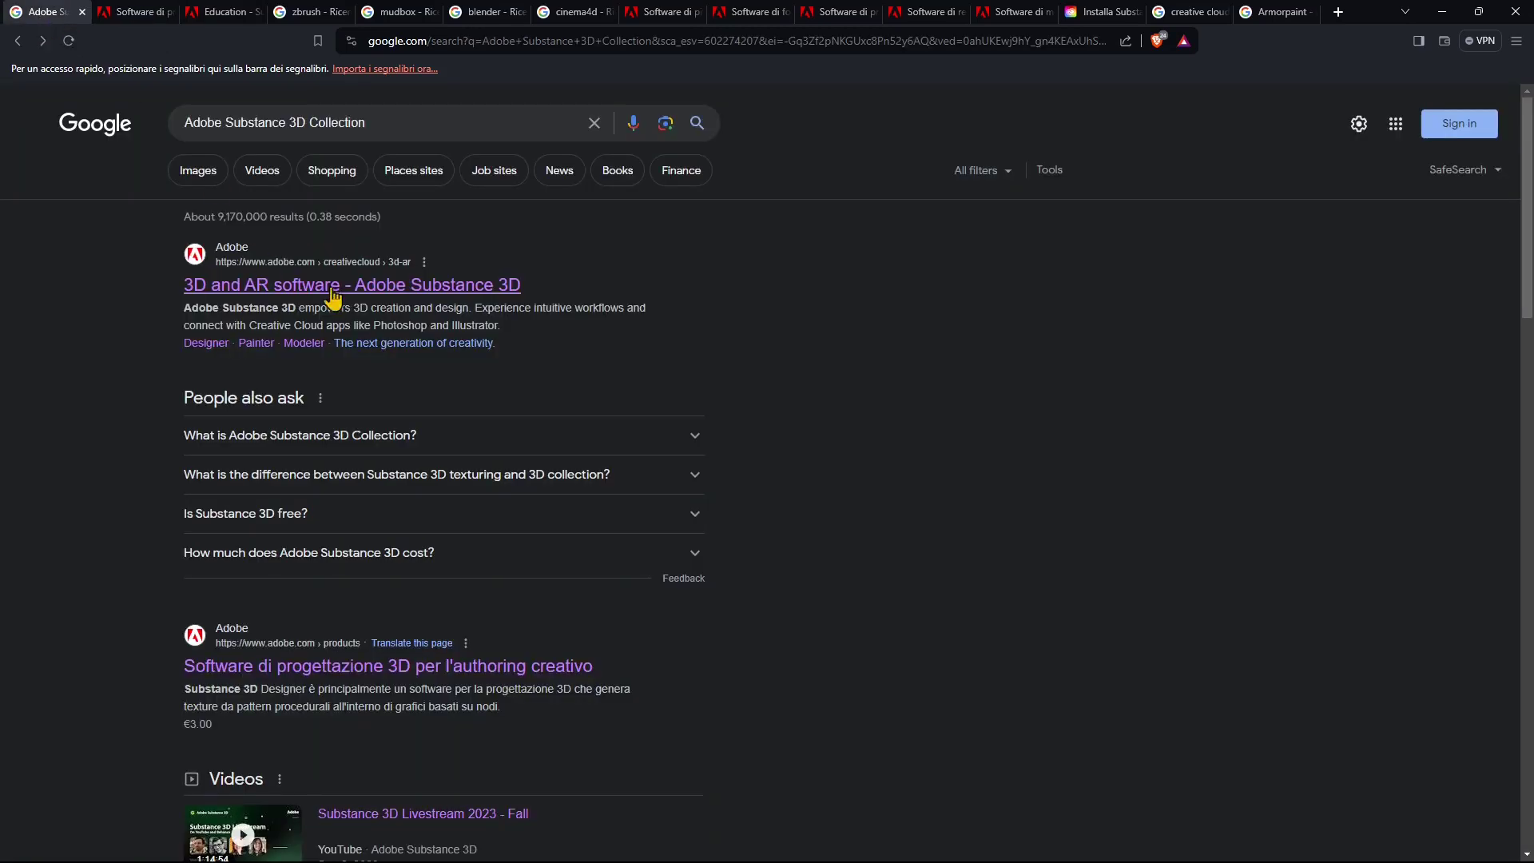
pyautogui.click(275, 286)
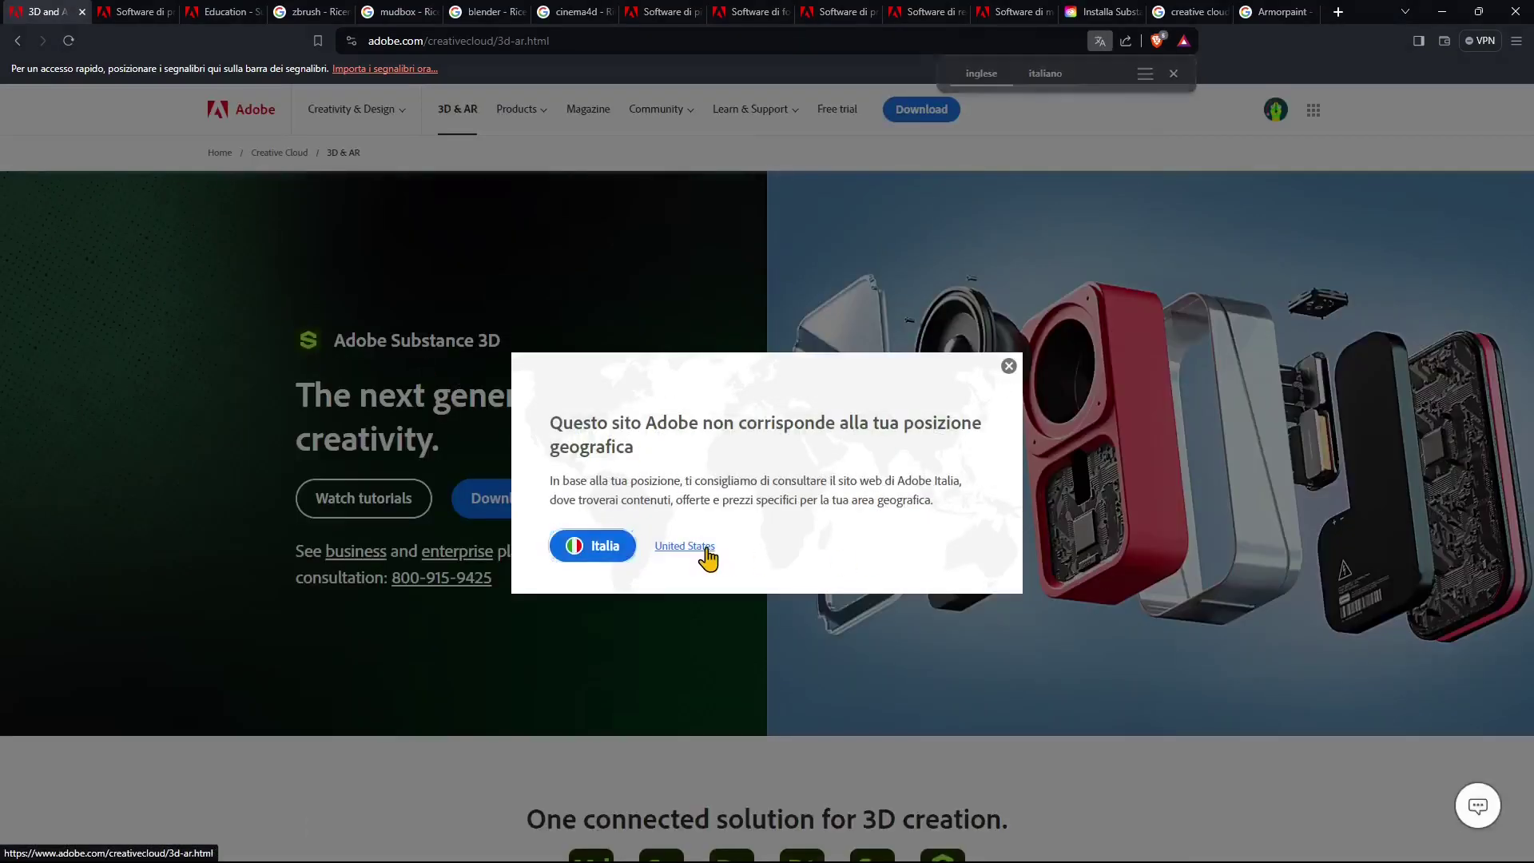
pyautogui.click(706, 550)
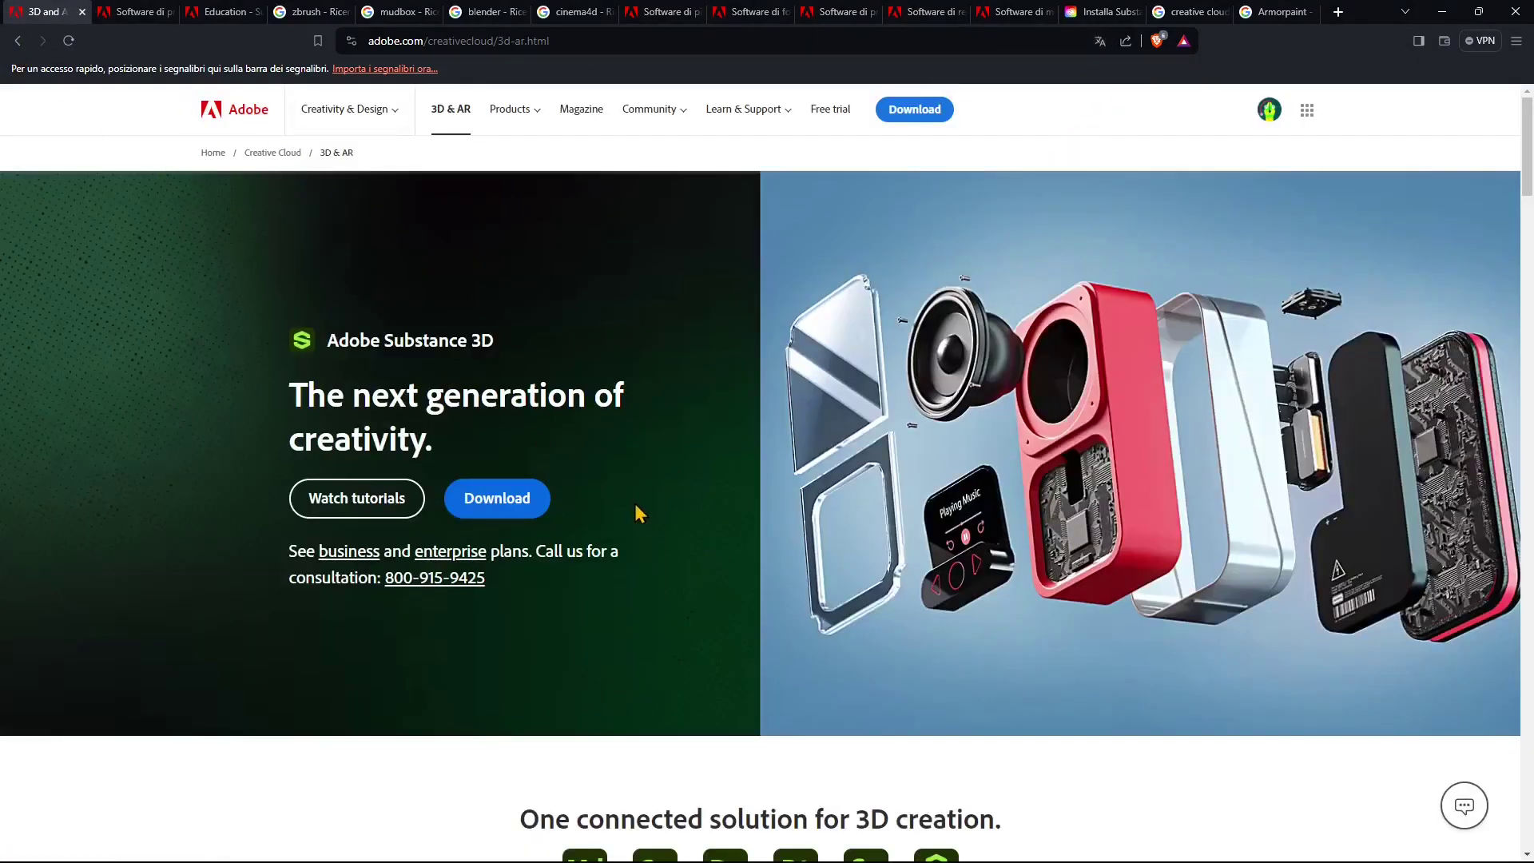
# - Scroll down the English 3D & AR page to the Substance 3D Painter section
pyautogui.scroll(-2, 639, 511)
pyautogui.scroll(1, 647, 515)
pyautogui.scroll(-7, 631, 491)
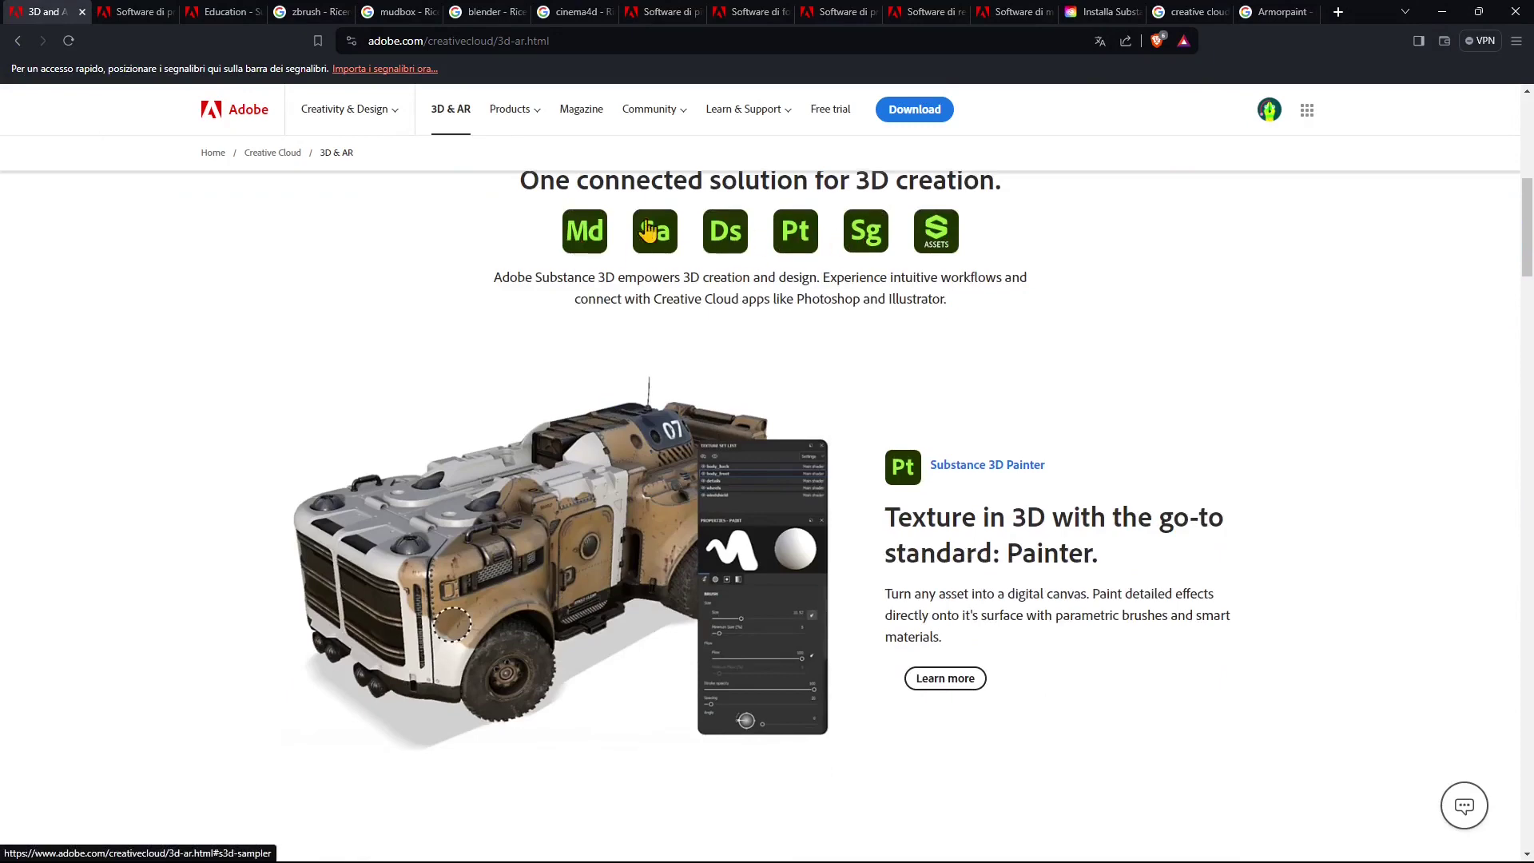
pyautogui.scroll(-2, 944, 471)
pyautogui.scroll(2, 954, 419)
pyautogui.scroll(-4, 958, 418)
pyautogui.scroll(3, 839, 441)
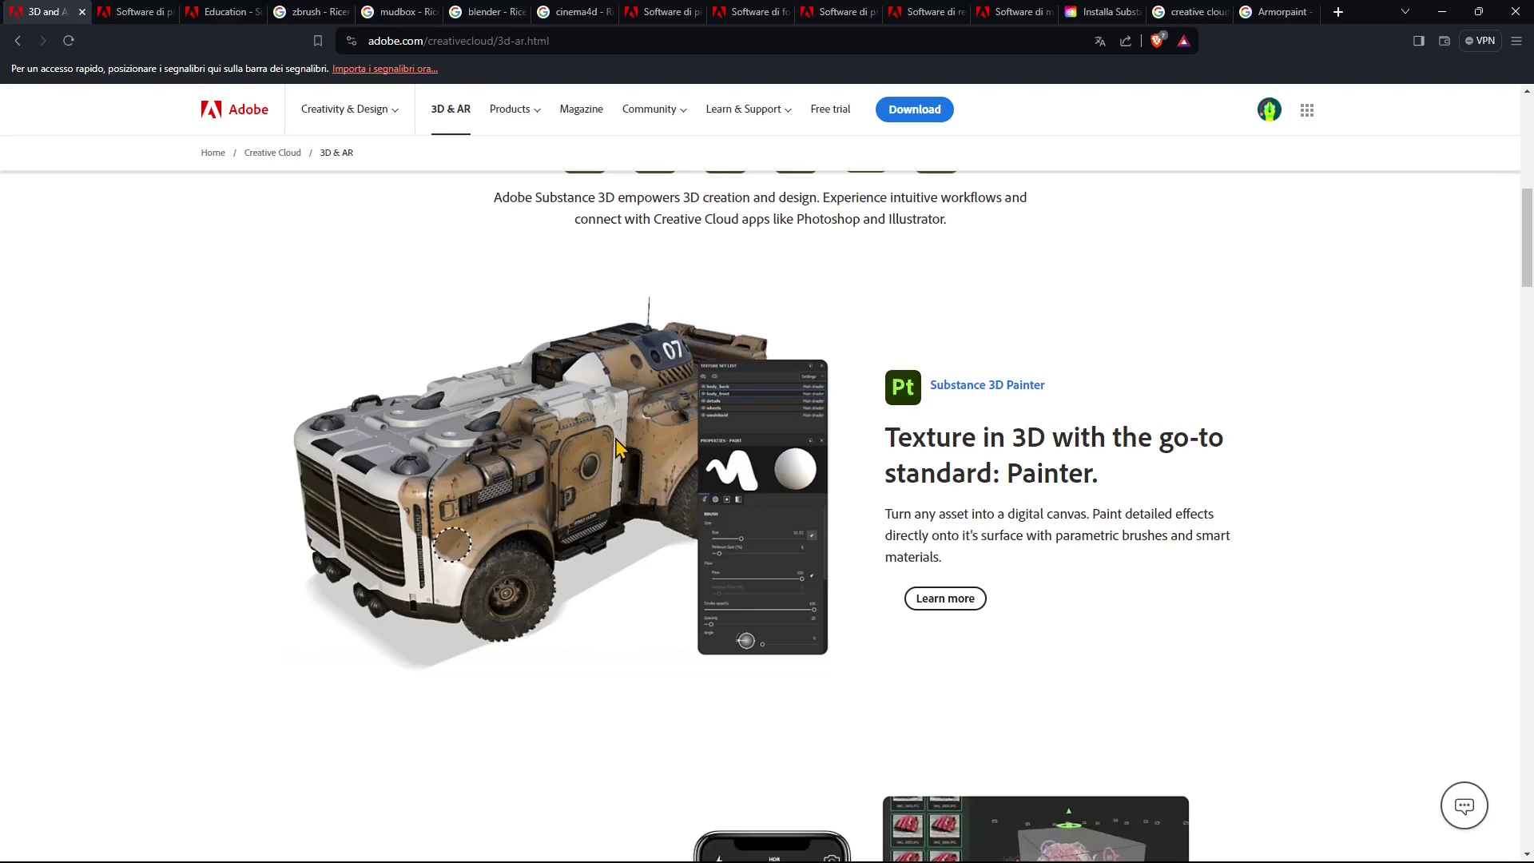
pyautogui.scroll(-1, 791, 479)
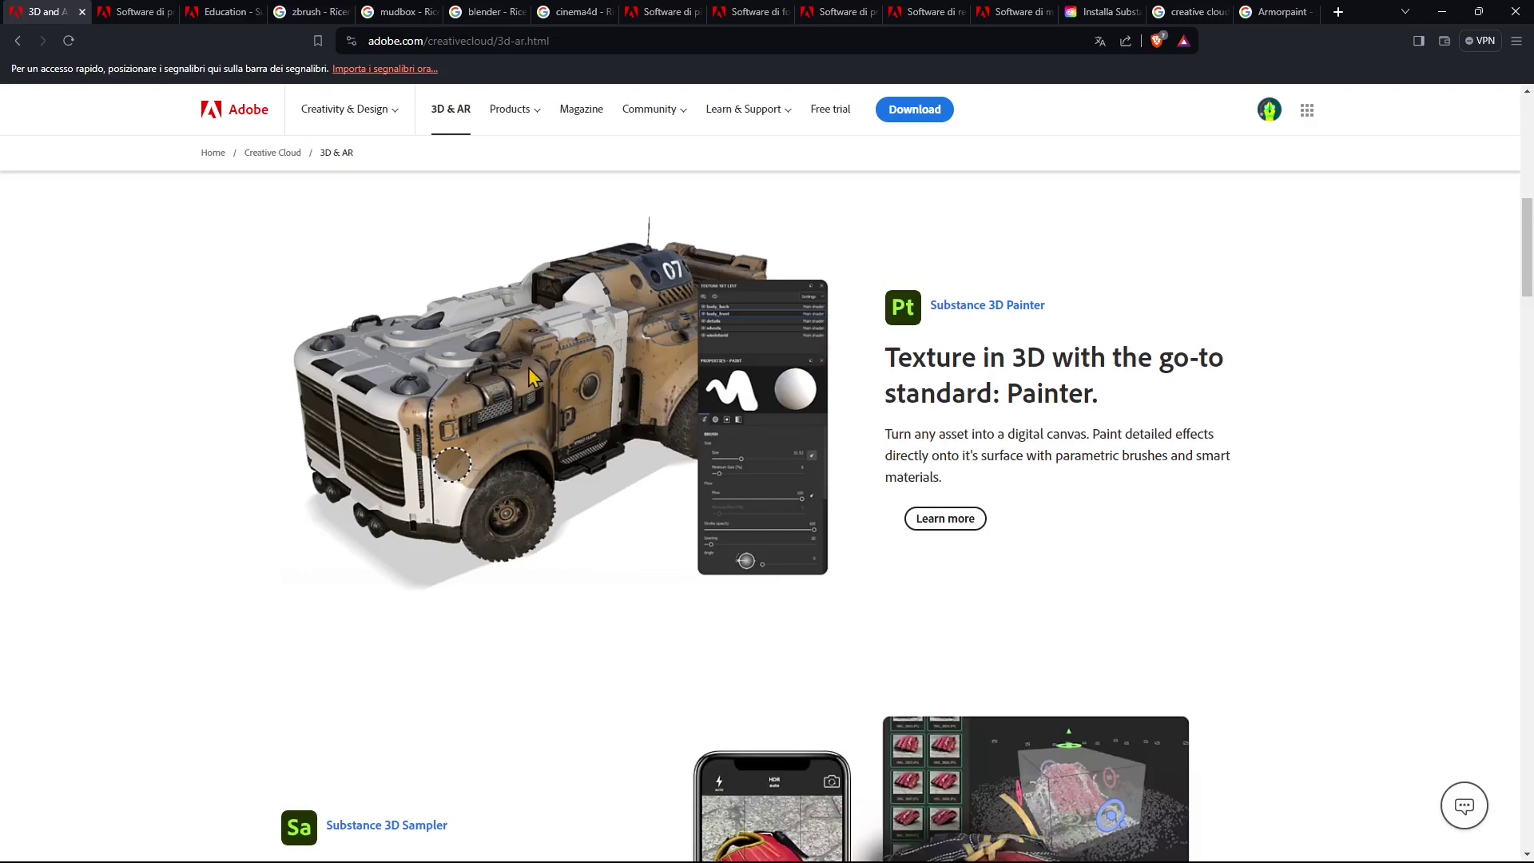
pyautogui.scroll(-1, 535, 376)
pyautogui.scroll(2, 848, 347)
pyautogui.moveTo(1126, 391); pyautogui.dragTo(954, 383)
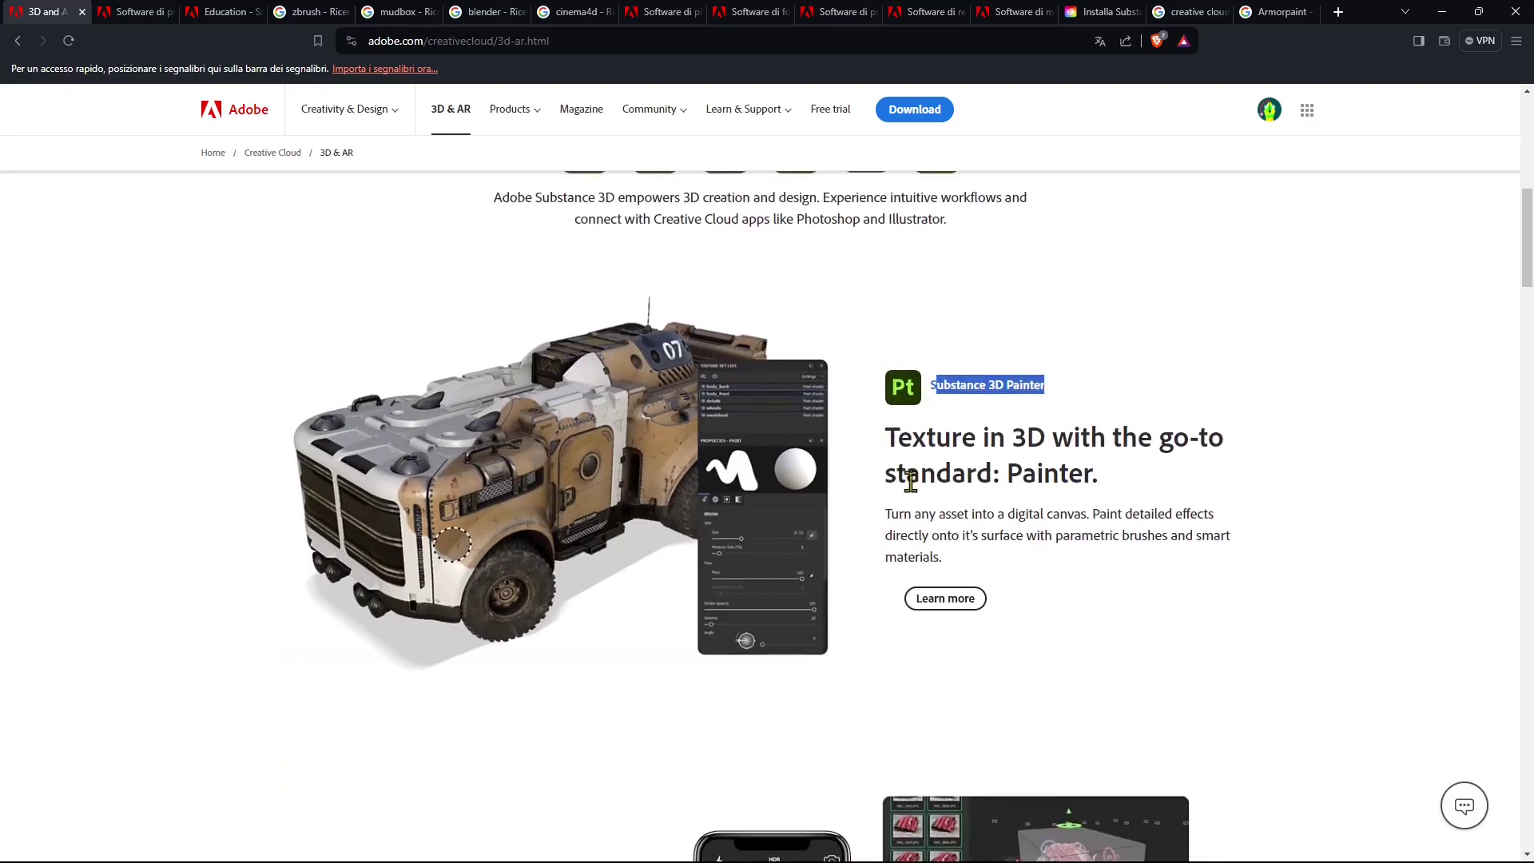
pyautogui.scroll(-5, 931, 490)
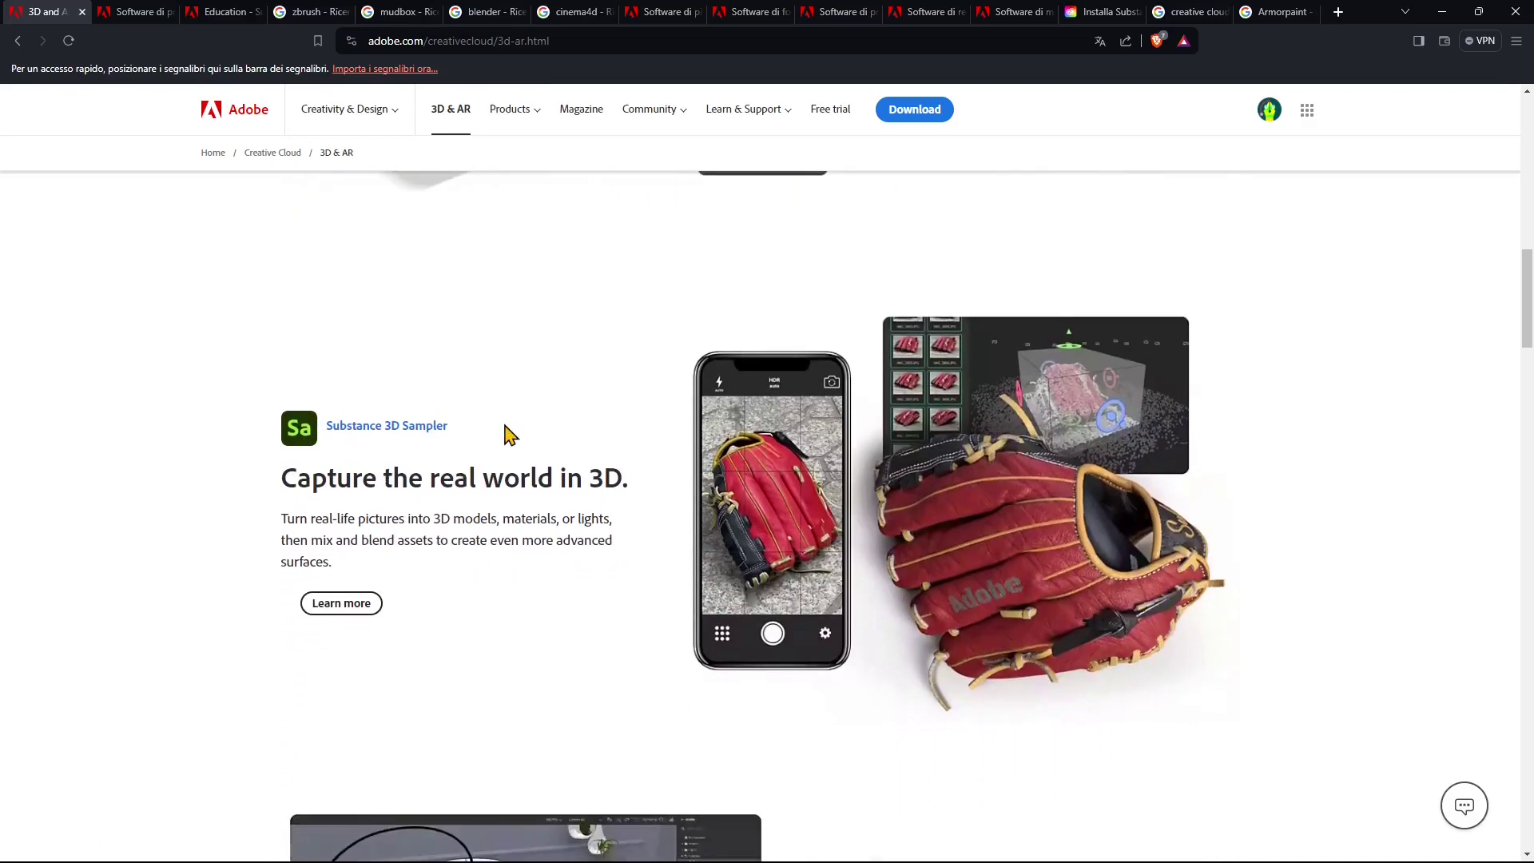
pyautogui.scroll(-1, 581, 463)
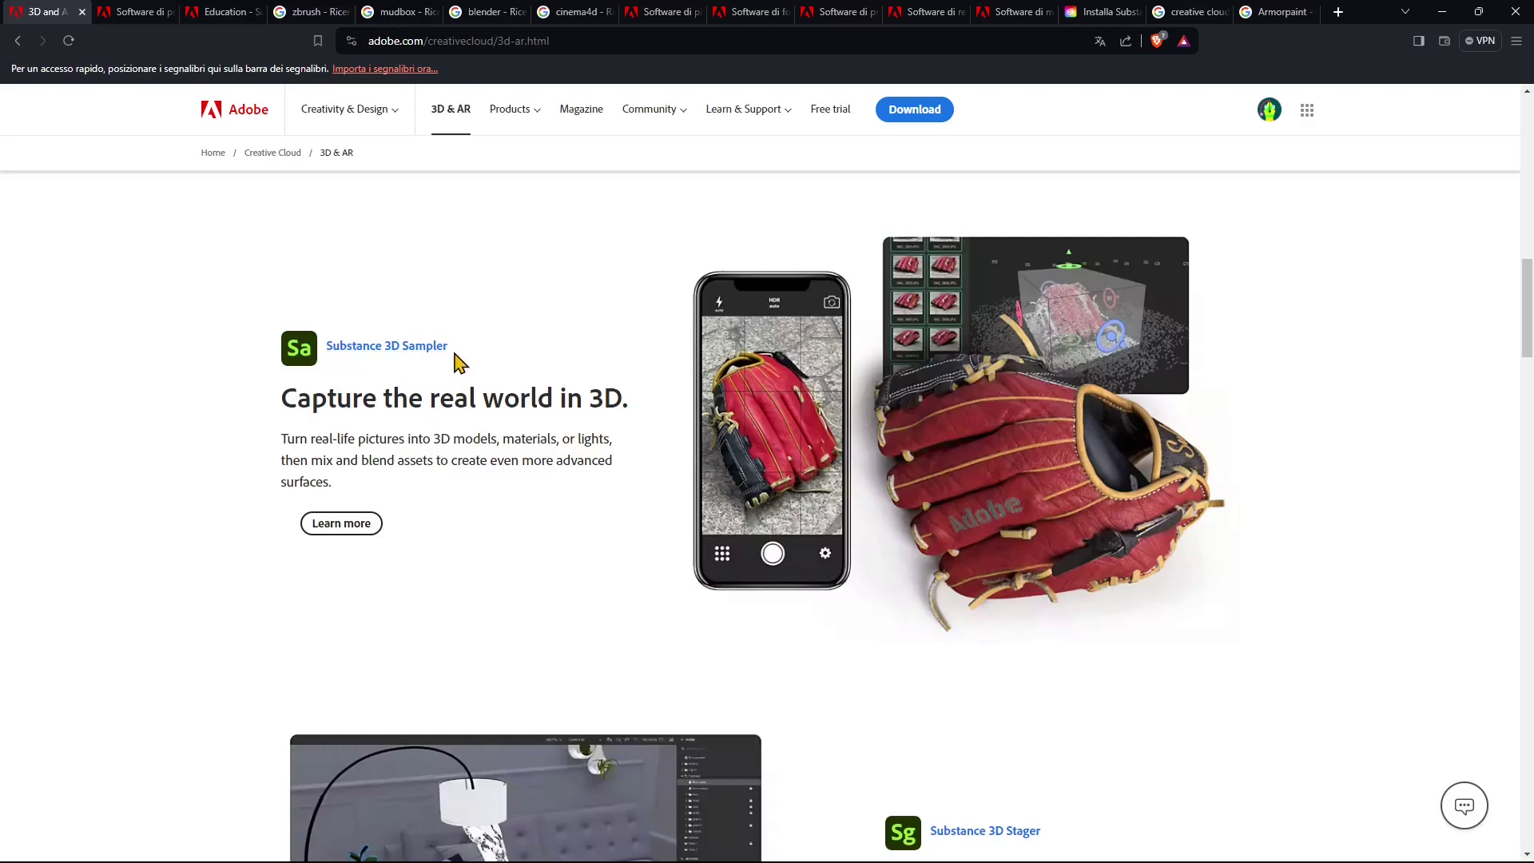
pyautogui.moveTo(449, 357); pyautogui.dragTo(324, 352)
pyautogui.click(509, 322)
pyautogui.scroll(-5, 681, 616)
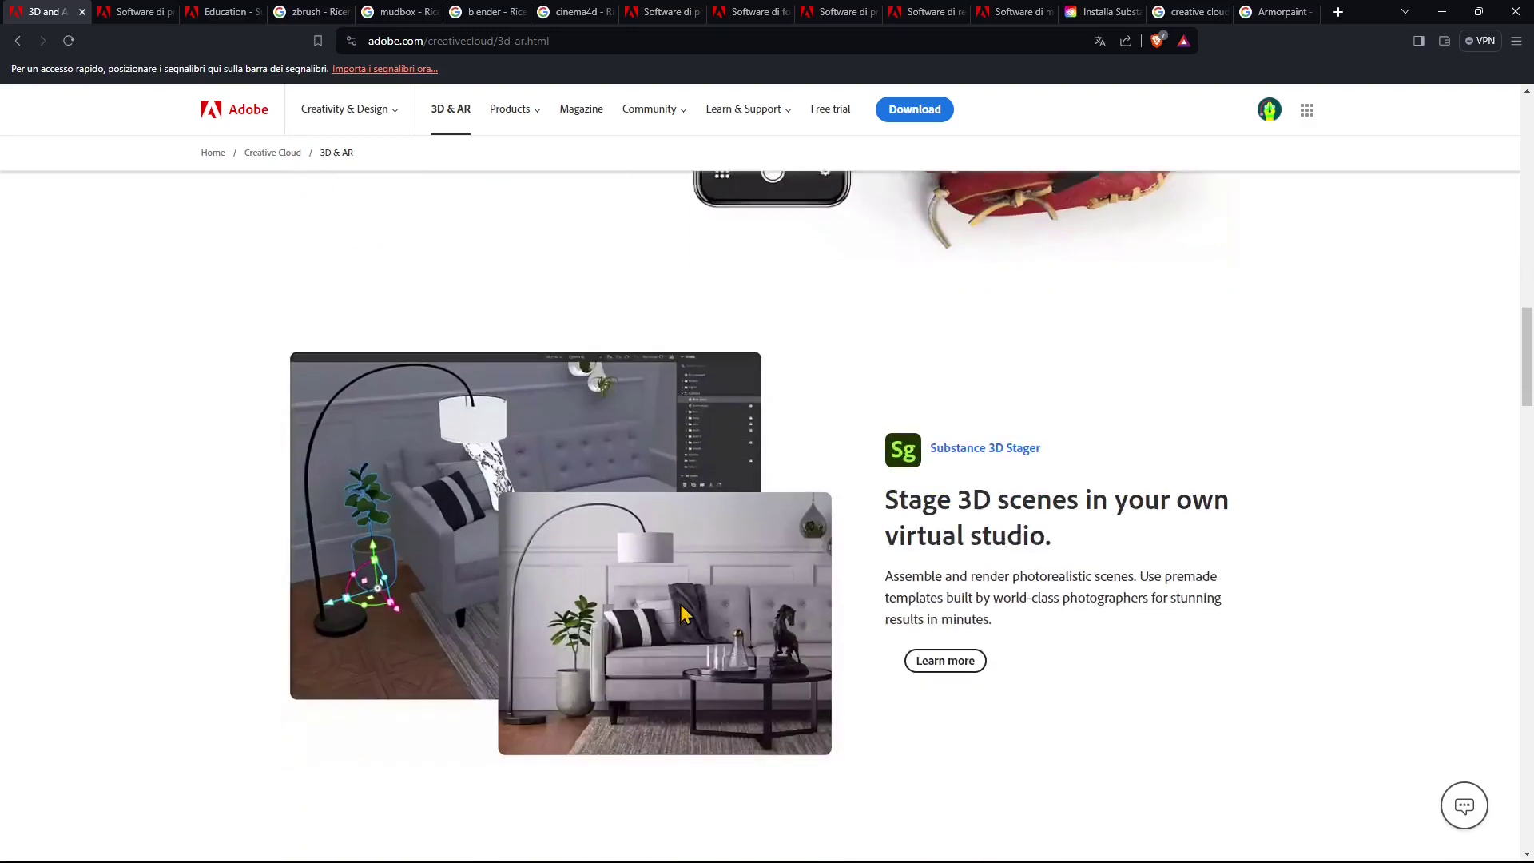
pyautogui.scroll(-1, 682, 616)
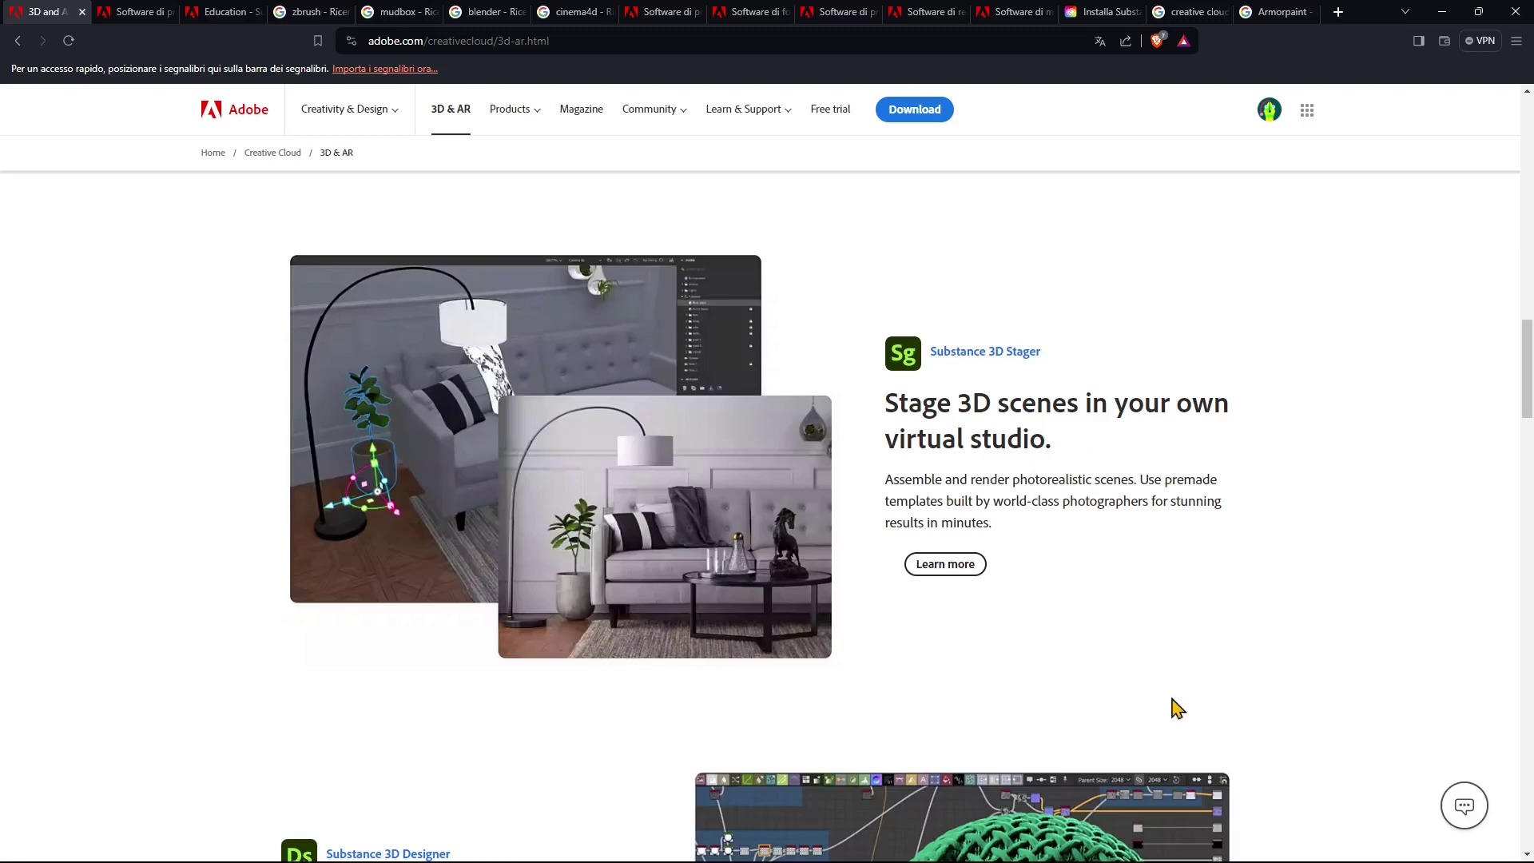
pyautogui.scroll(-5, 1174, 705)
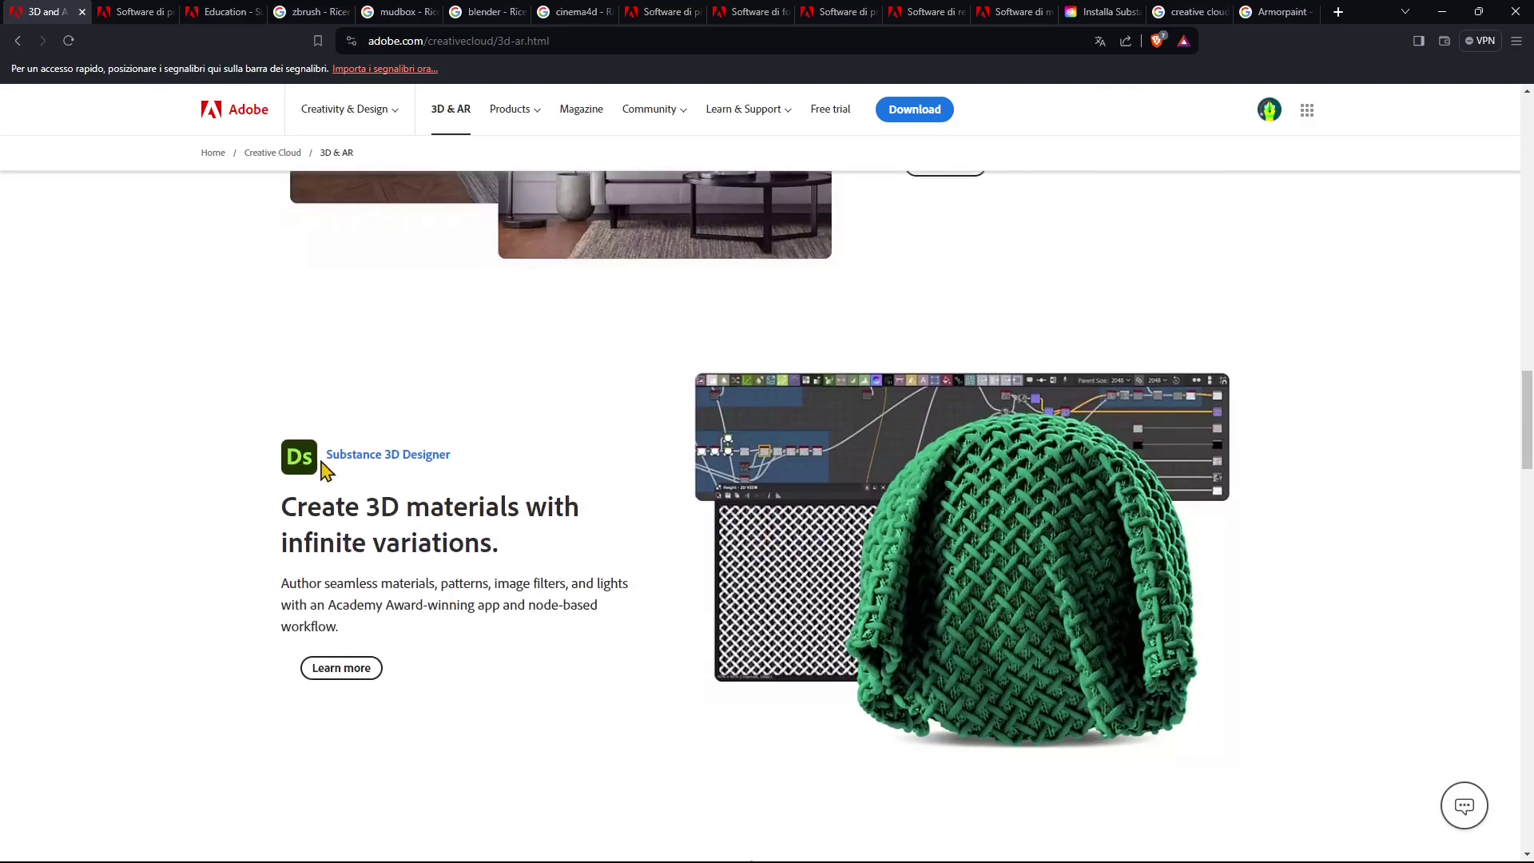
pyautogui.scroll(-2, 447, 471)
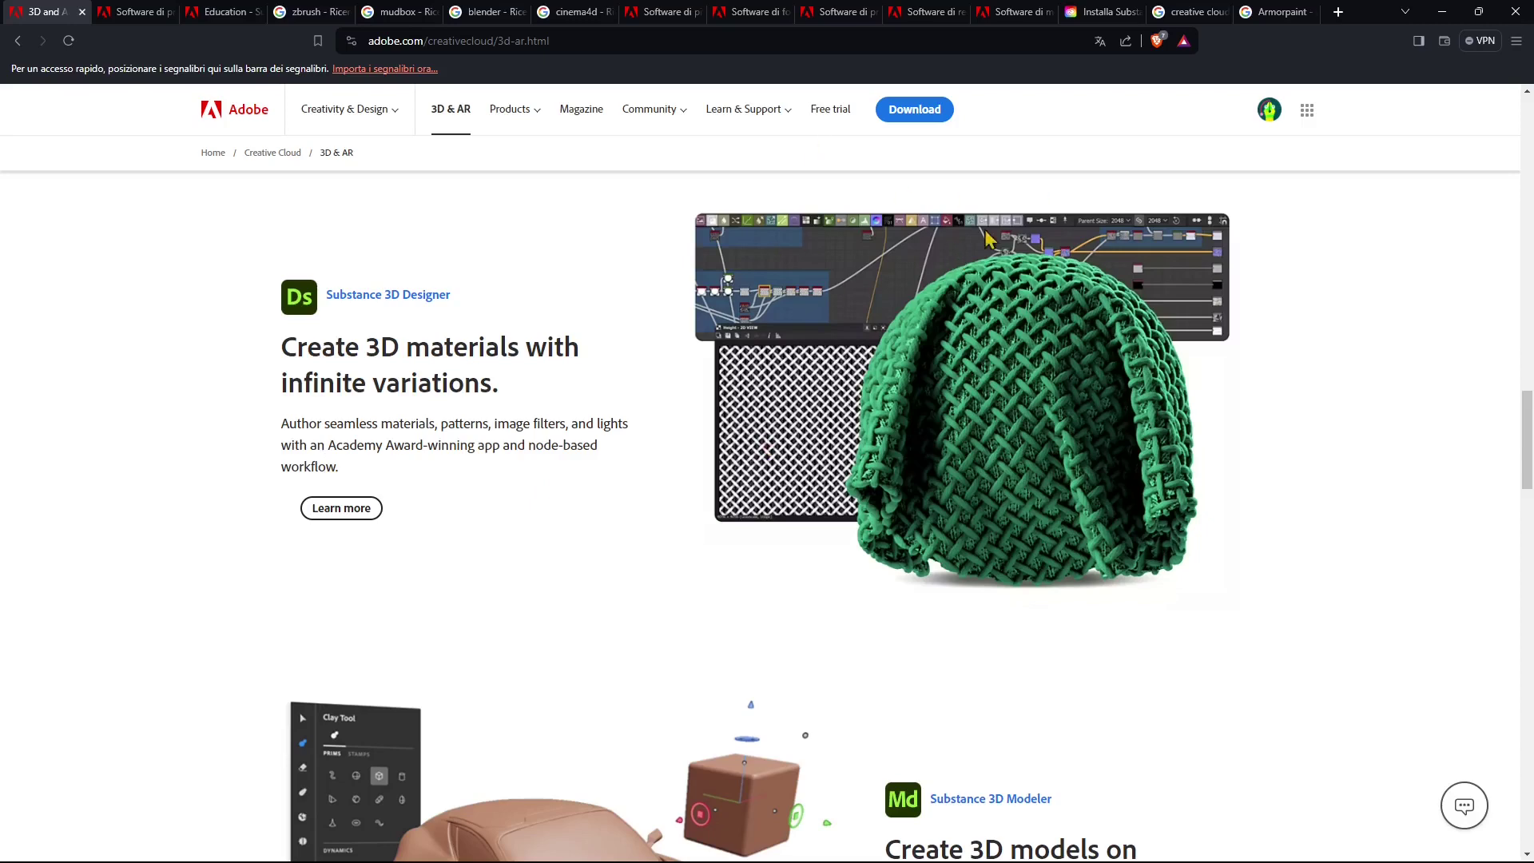
pyautogui.scroll(-4, 540, 333)
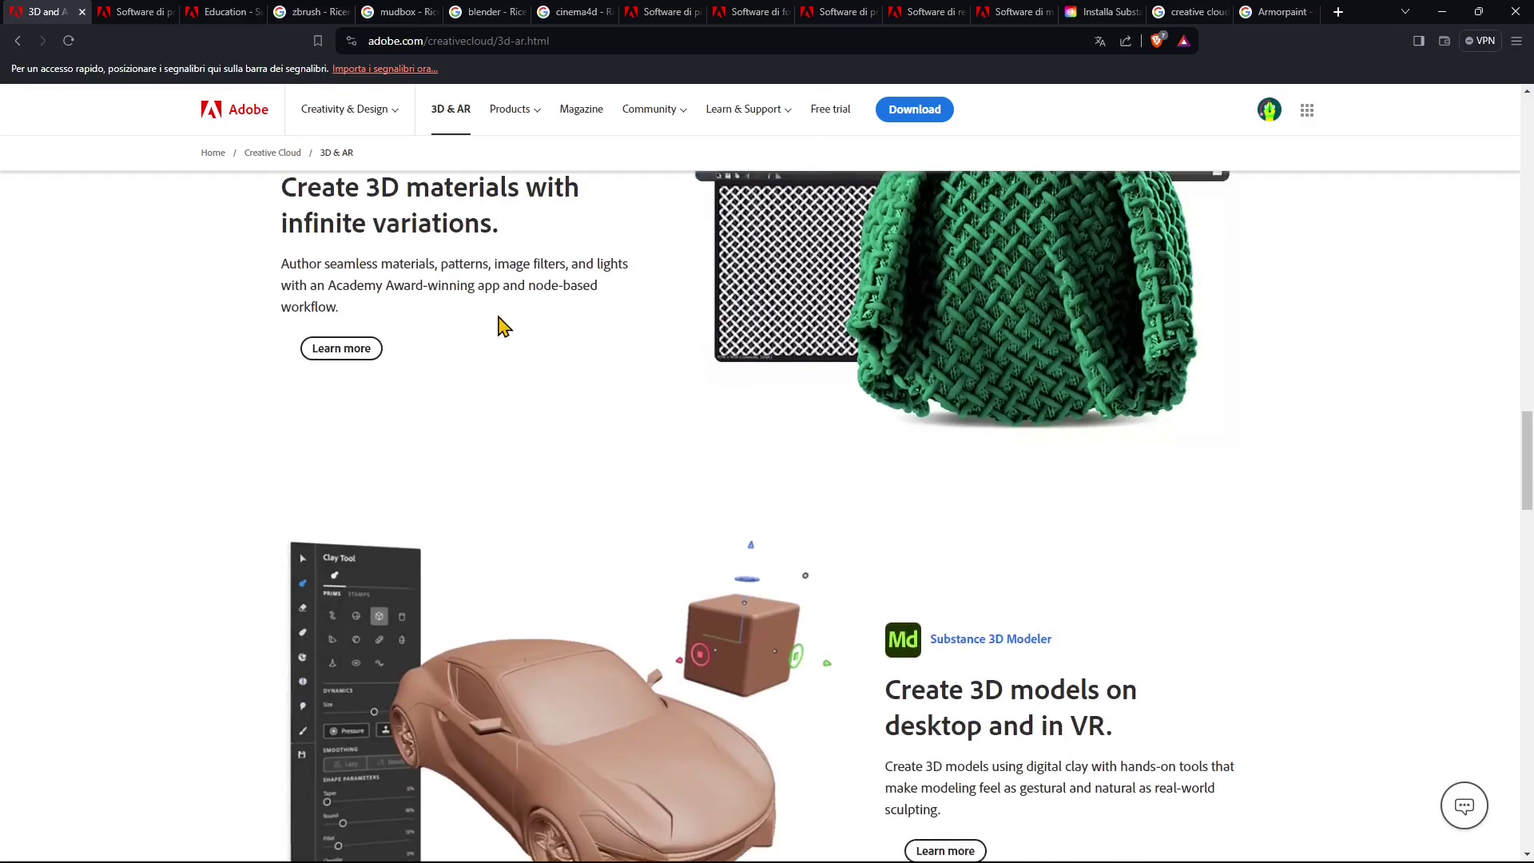
pyautogui.scroll(4, 584, 405)
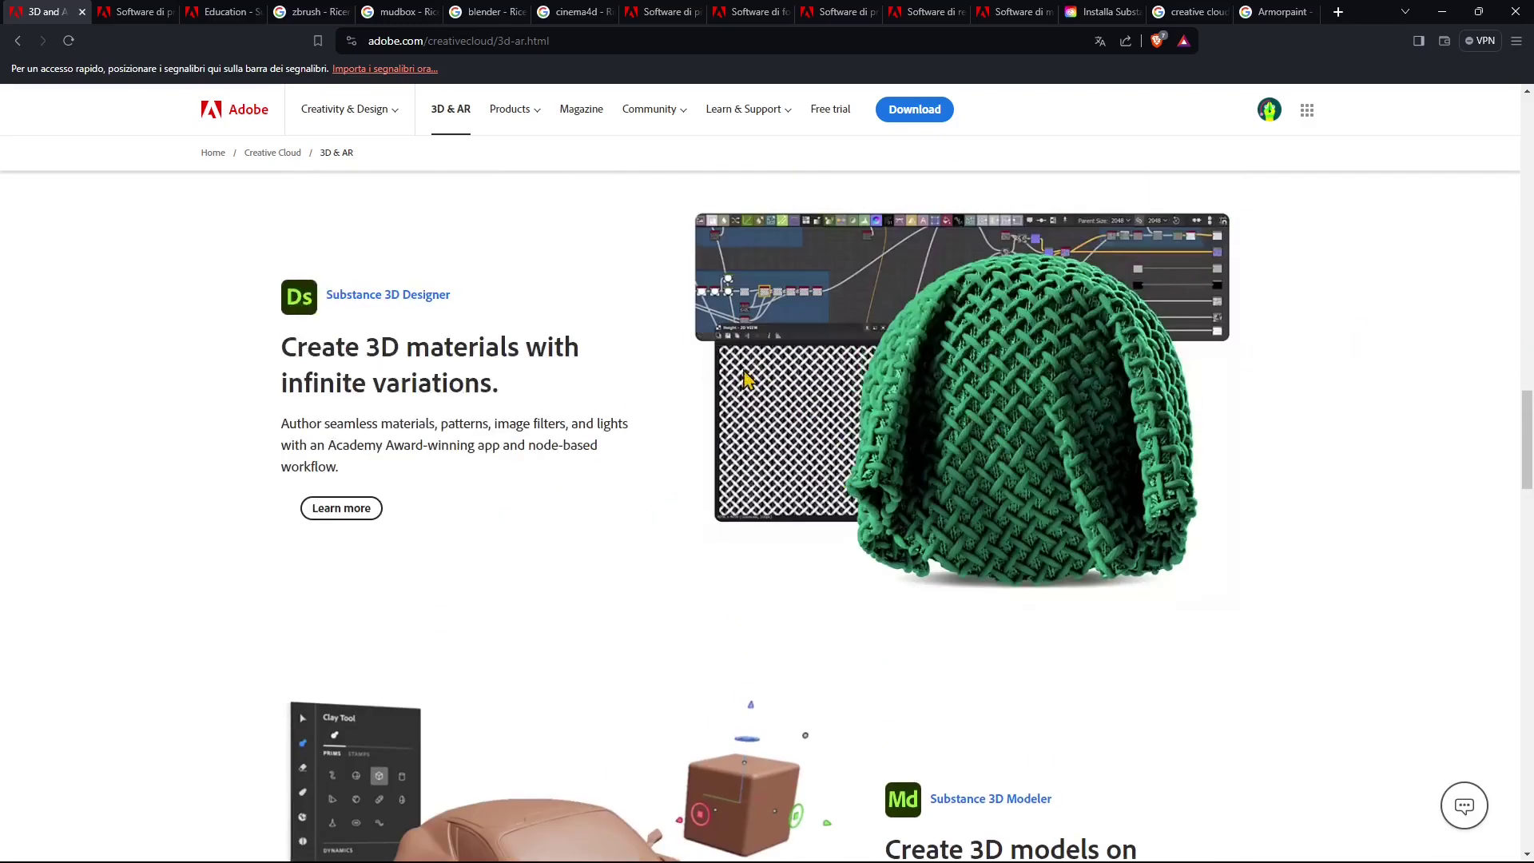
pyautogui.scroll(-3, 853, 387)
# - Scroll further down to Modeler's digital-clay sculpting section, just above Substance 3D Assets
pyautogui.scroll(-2, 869, 357)
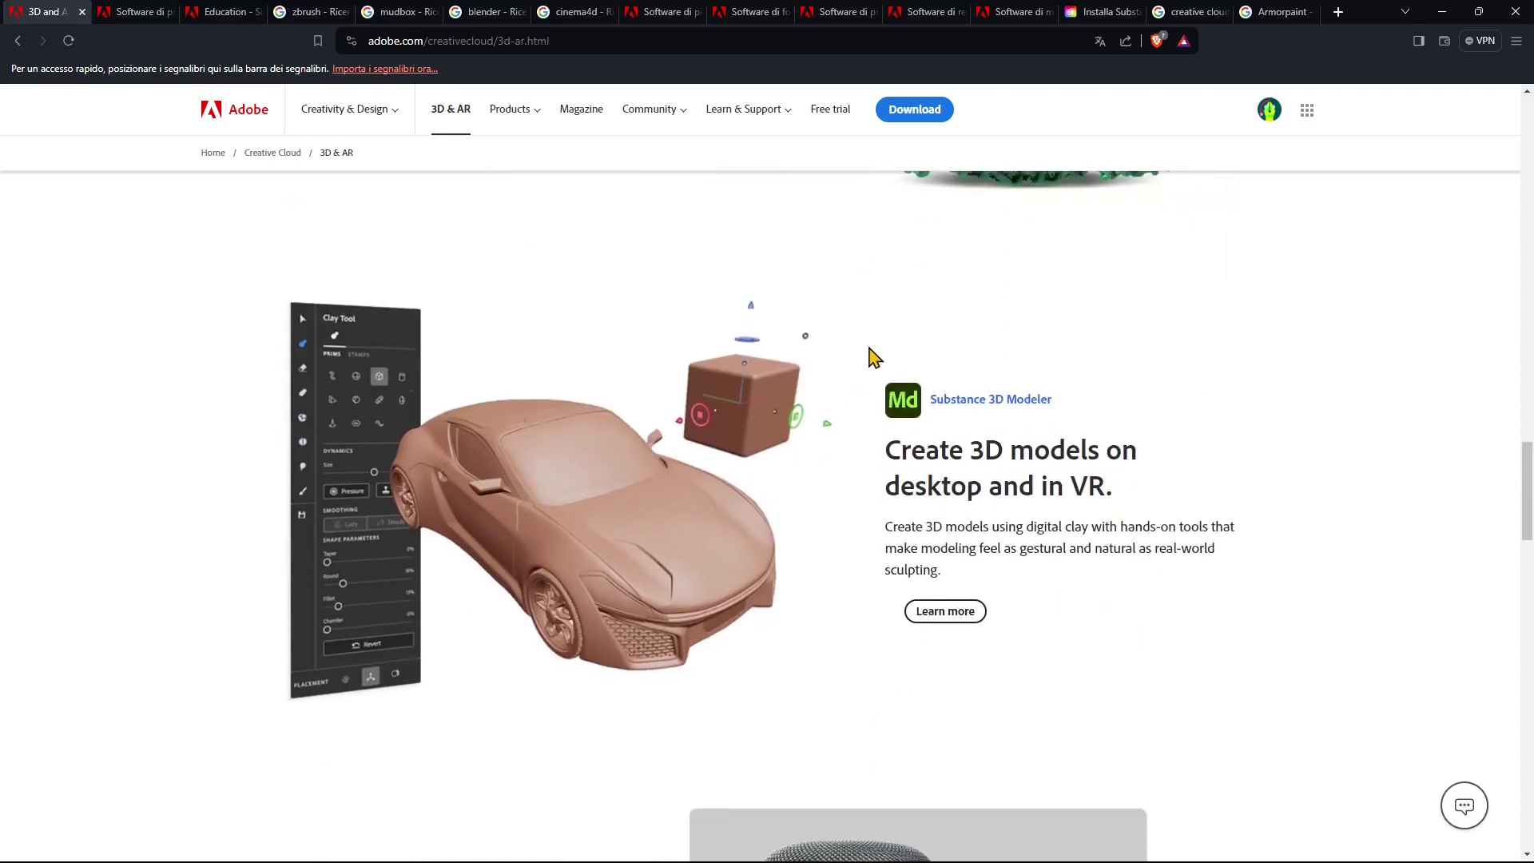
pyautogui.scroll(-1, 870, 357)
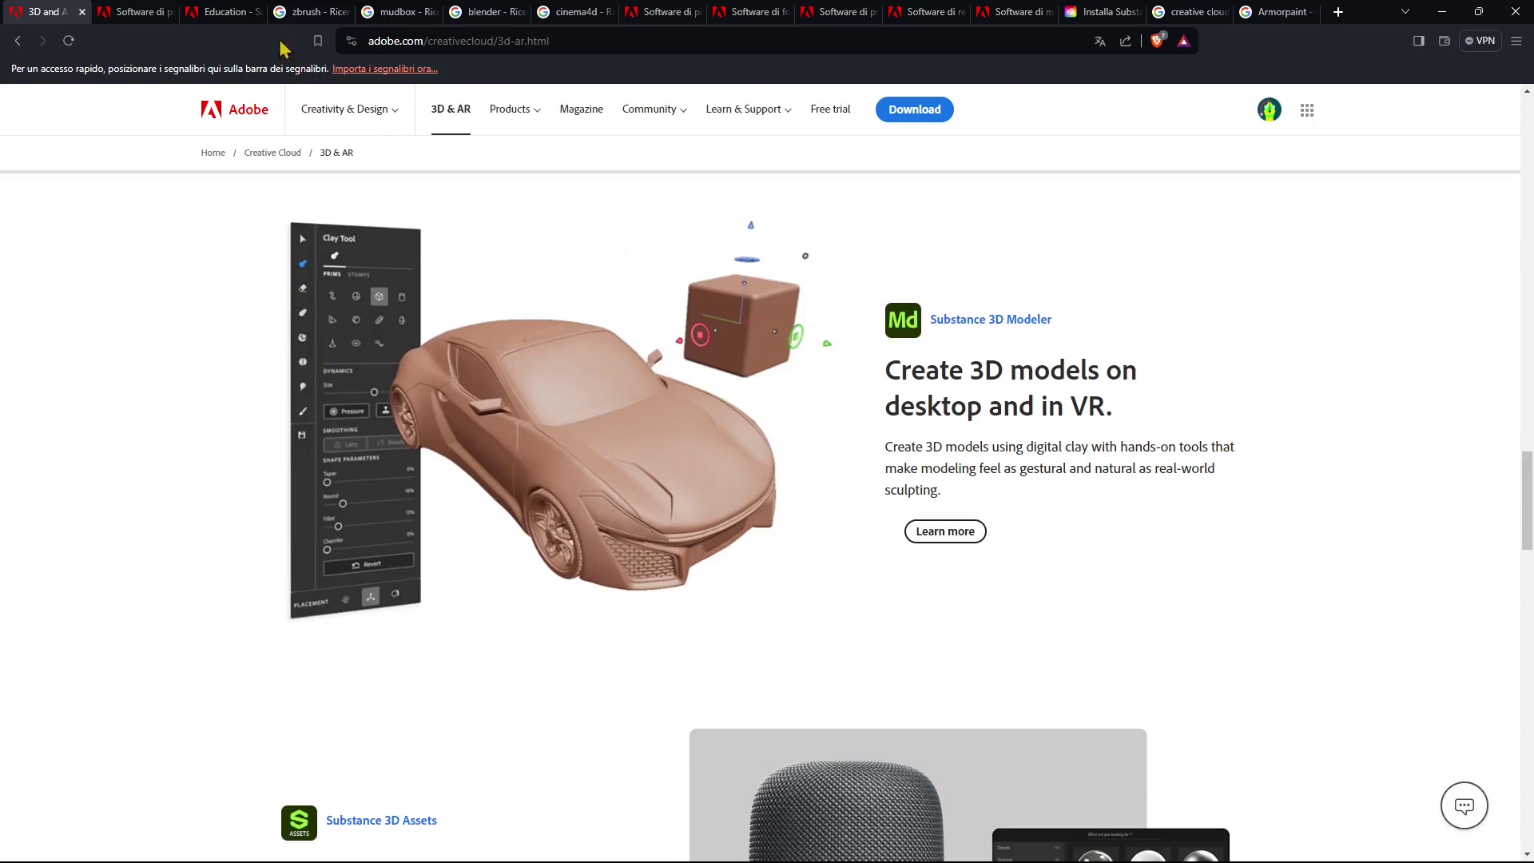
# - Scroll through the zbrush Google Images results, then move on to the mudbox results
pyautogui.click(299, 16)
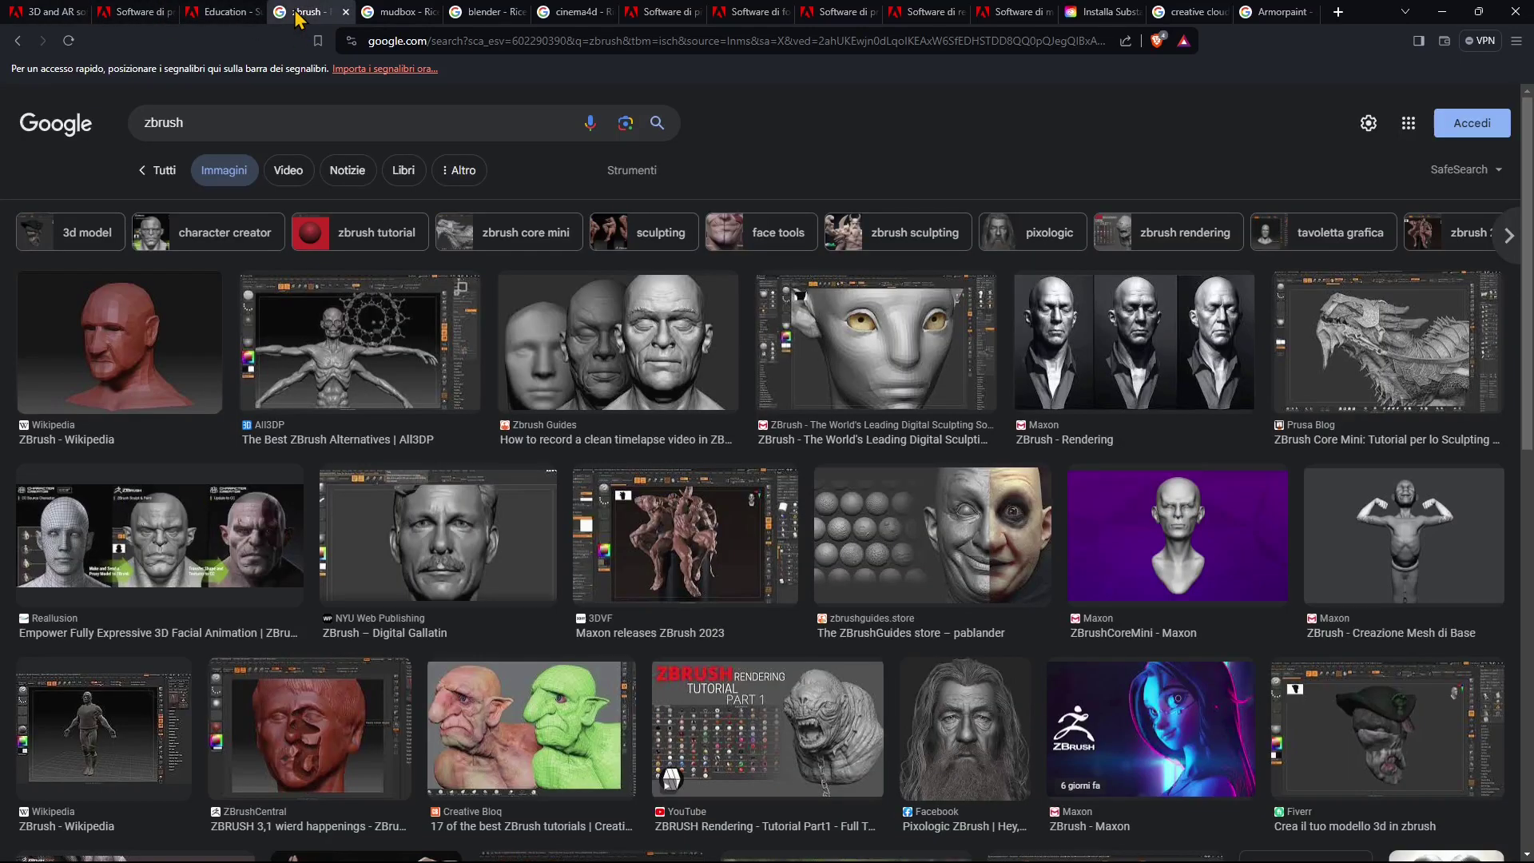
pyautogui.scroll(-4, 778, 516)
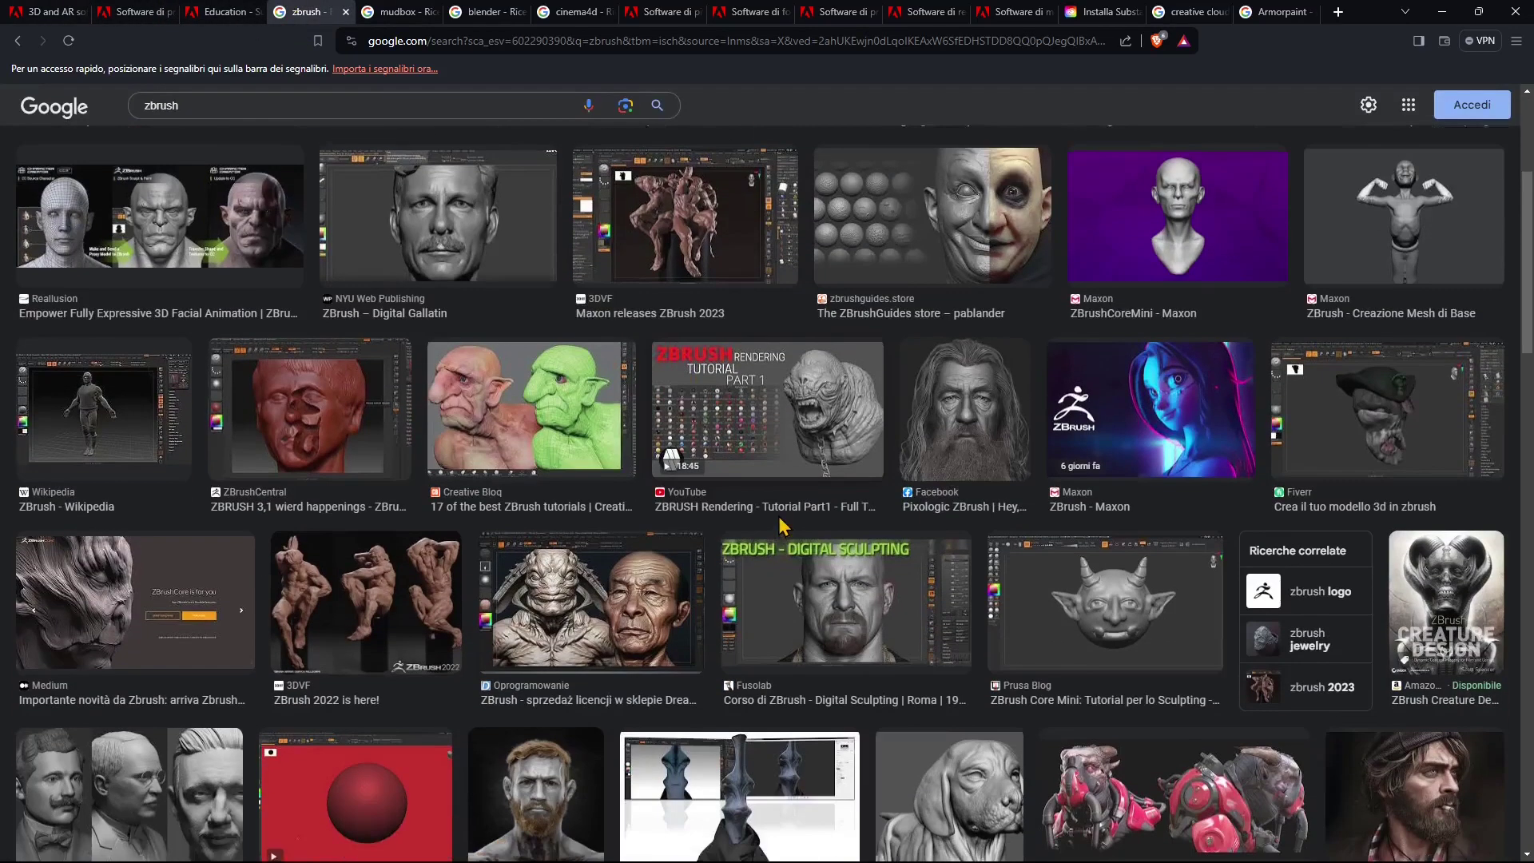
pyautogui.scroll(-2, 778, 516)
pyautogui.scroll(-2, 233, 448)
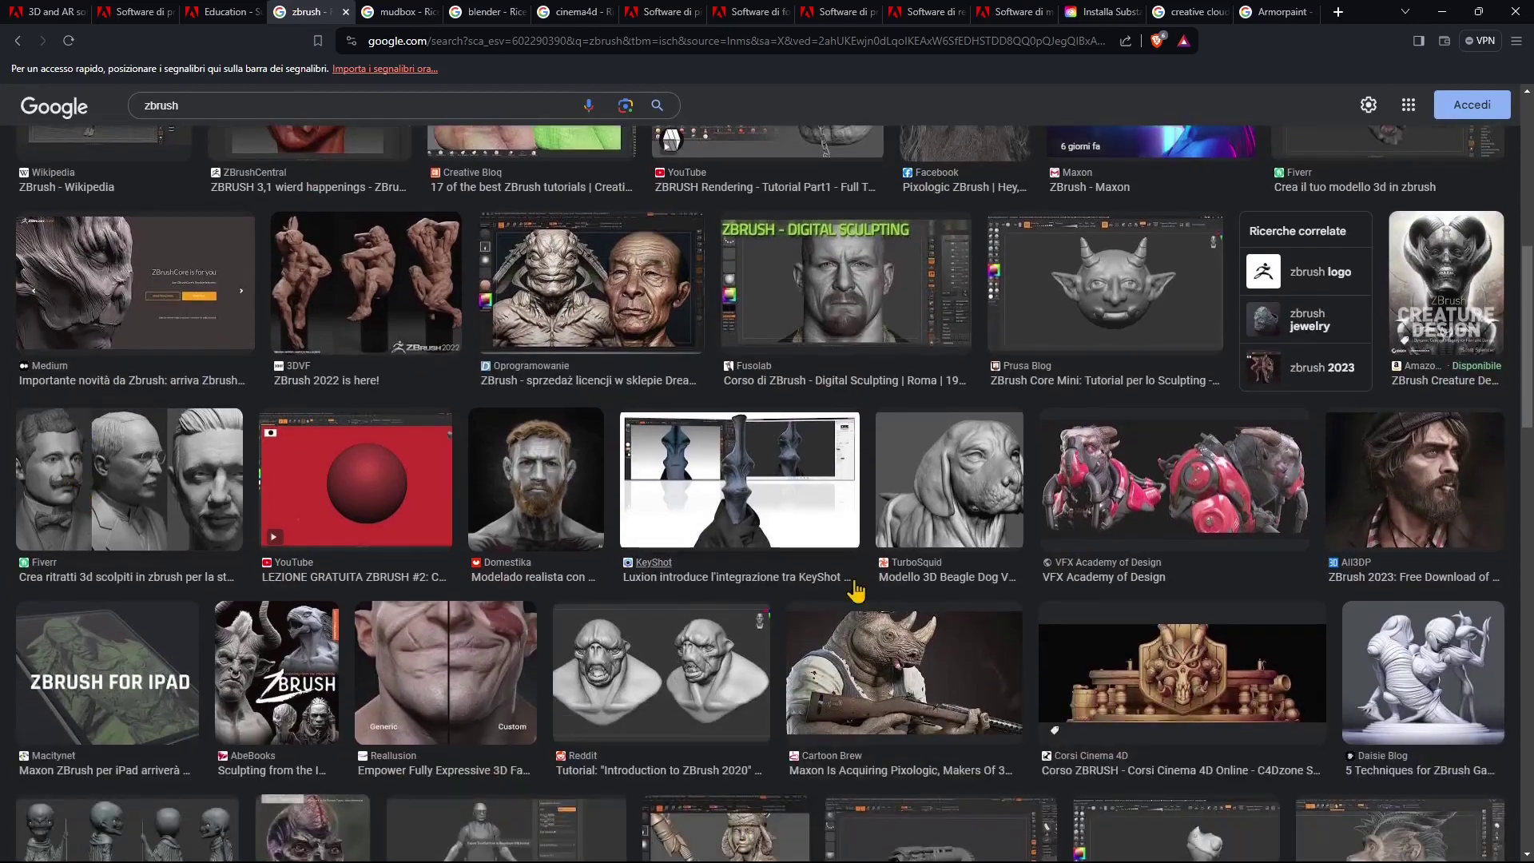
pyautogui.scroll(-4, 855, 591)
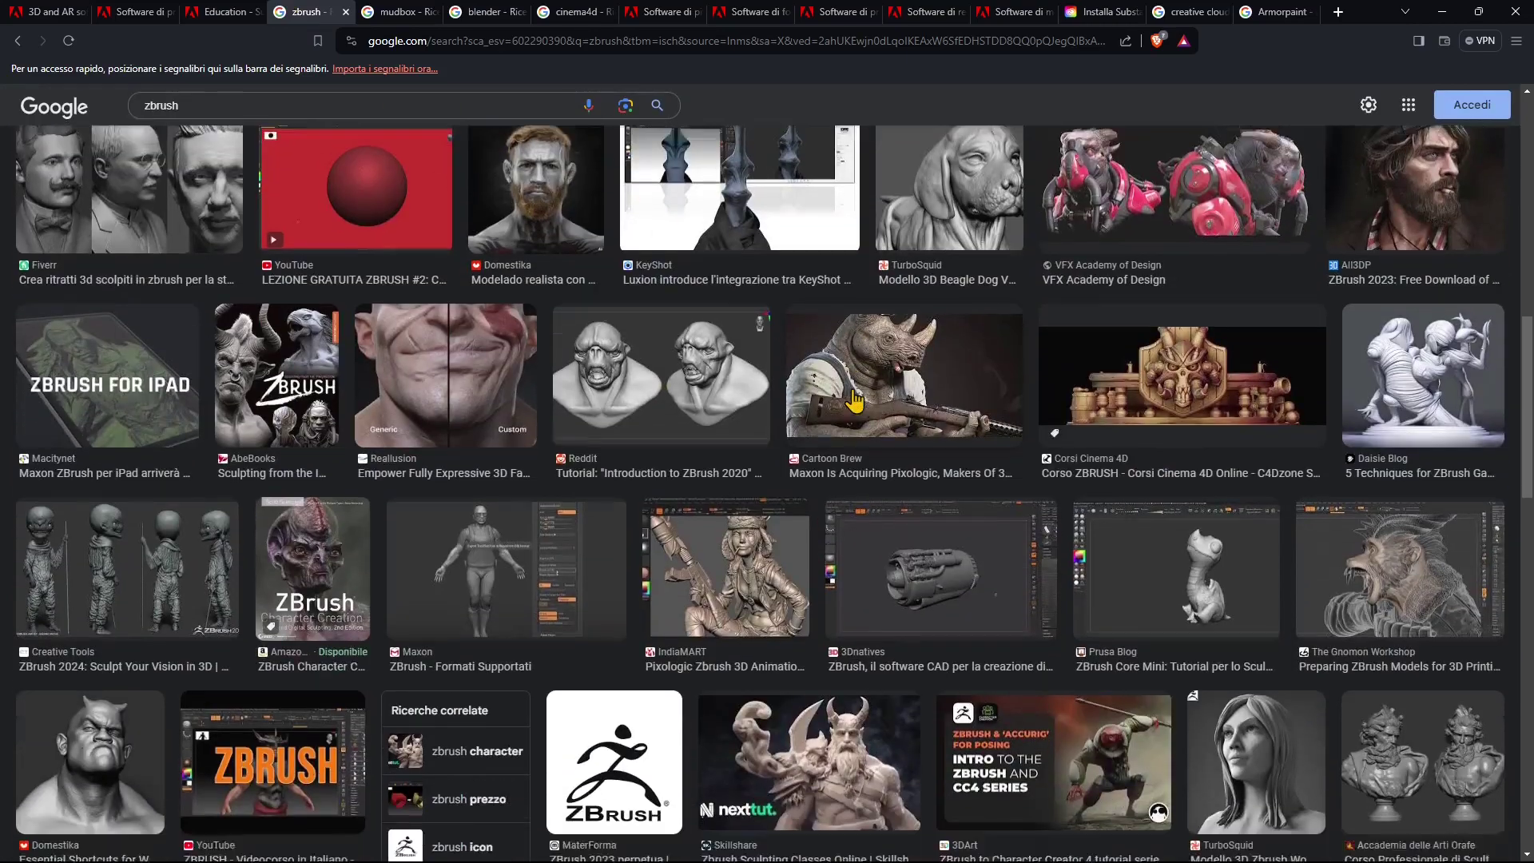
pyautogui.scroll(-5, 855, 402)
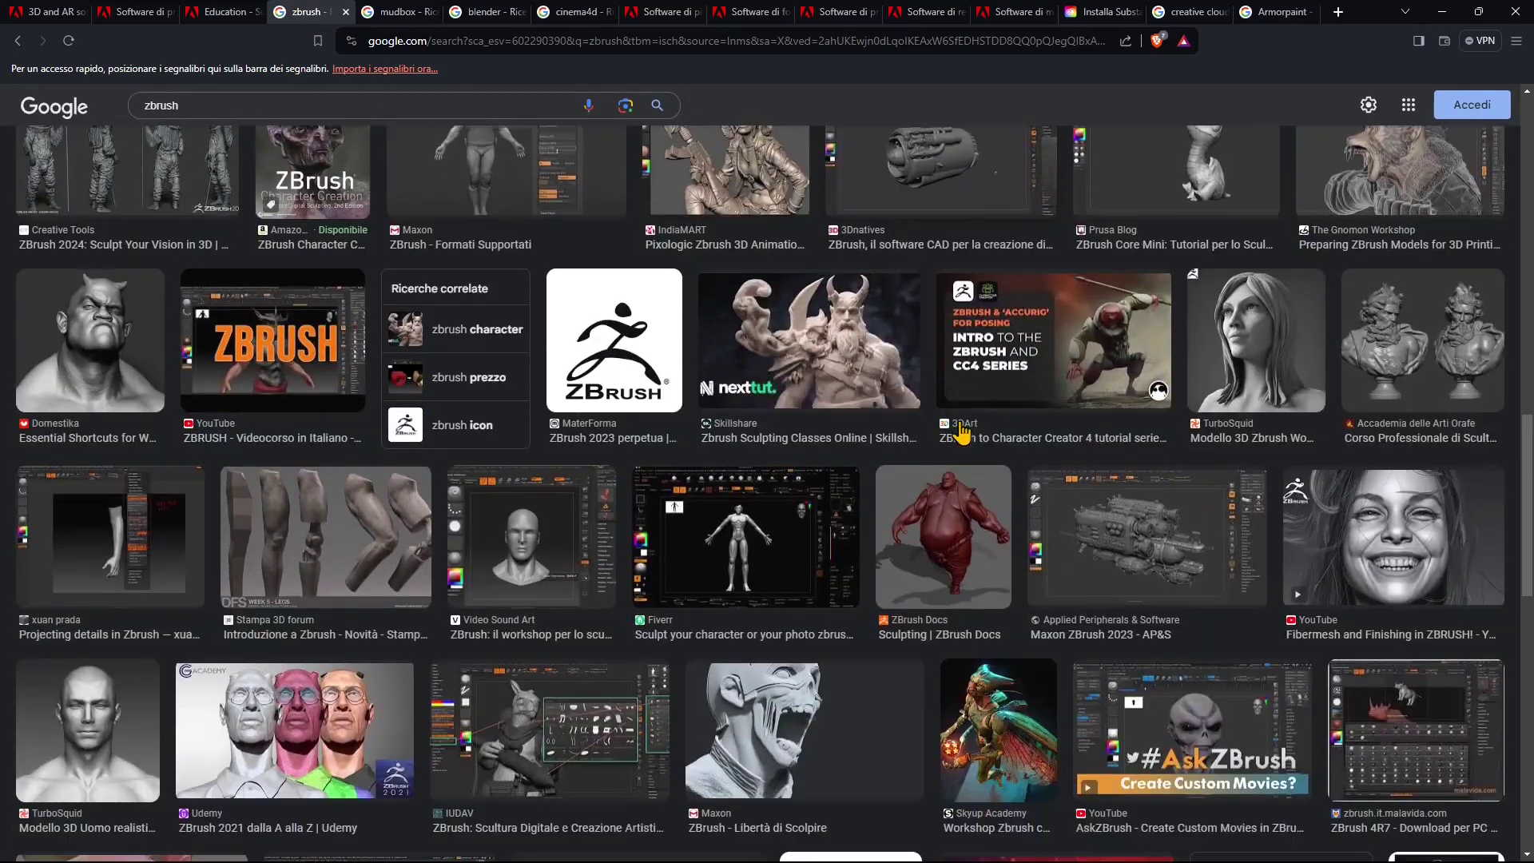
pyautogui.scroll(-8, 962, 434)
pyautogui.scroll(-4, 699, 506)
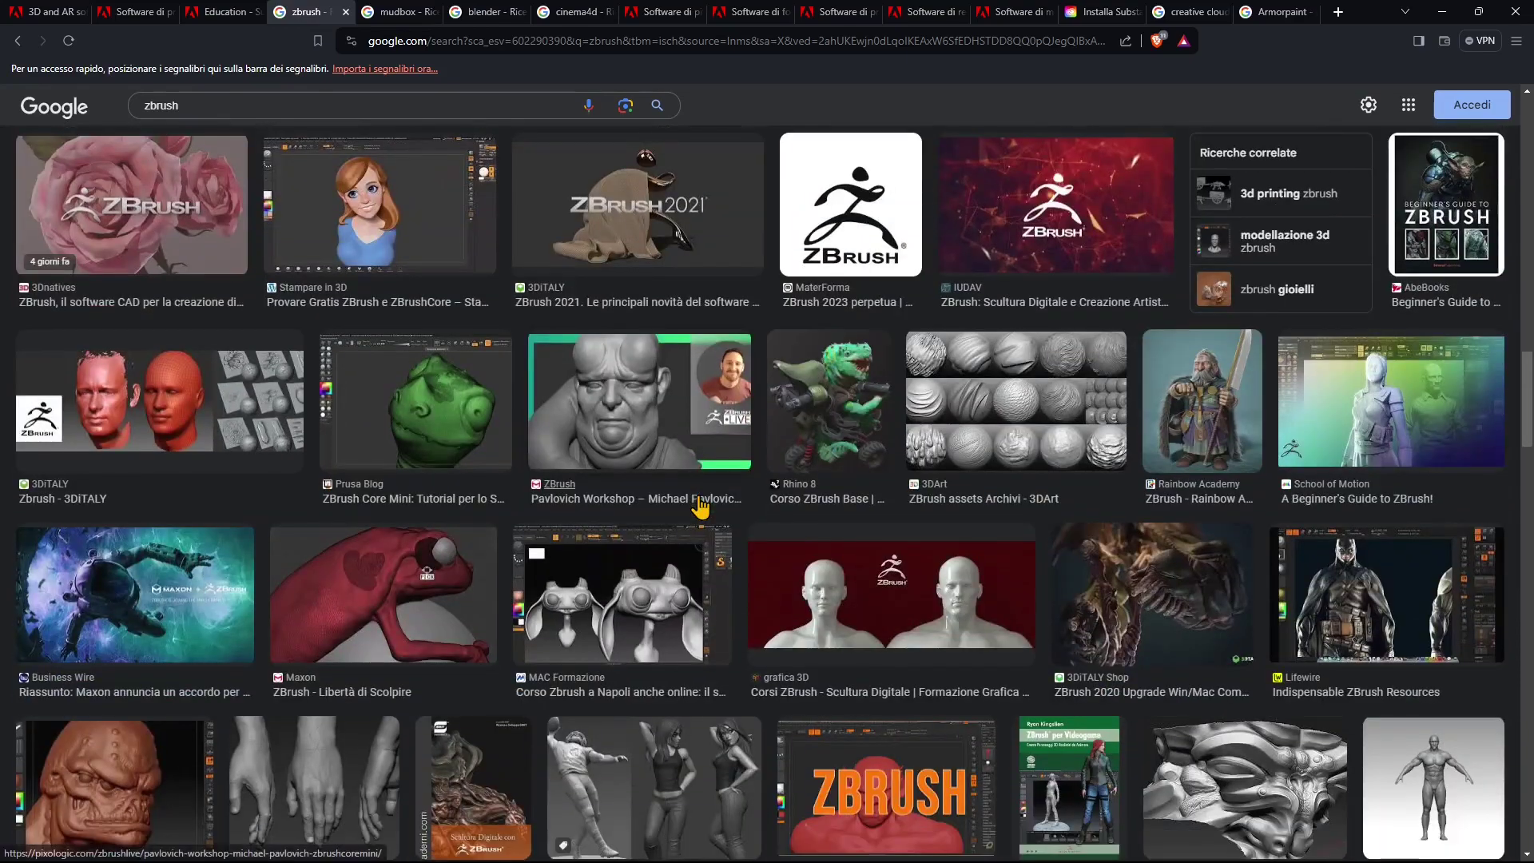
pyautogui.scroll(-10, 700, 505)
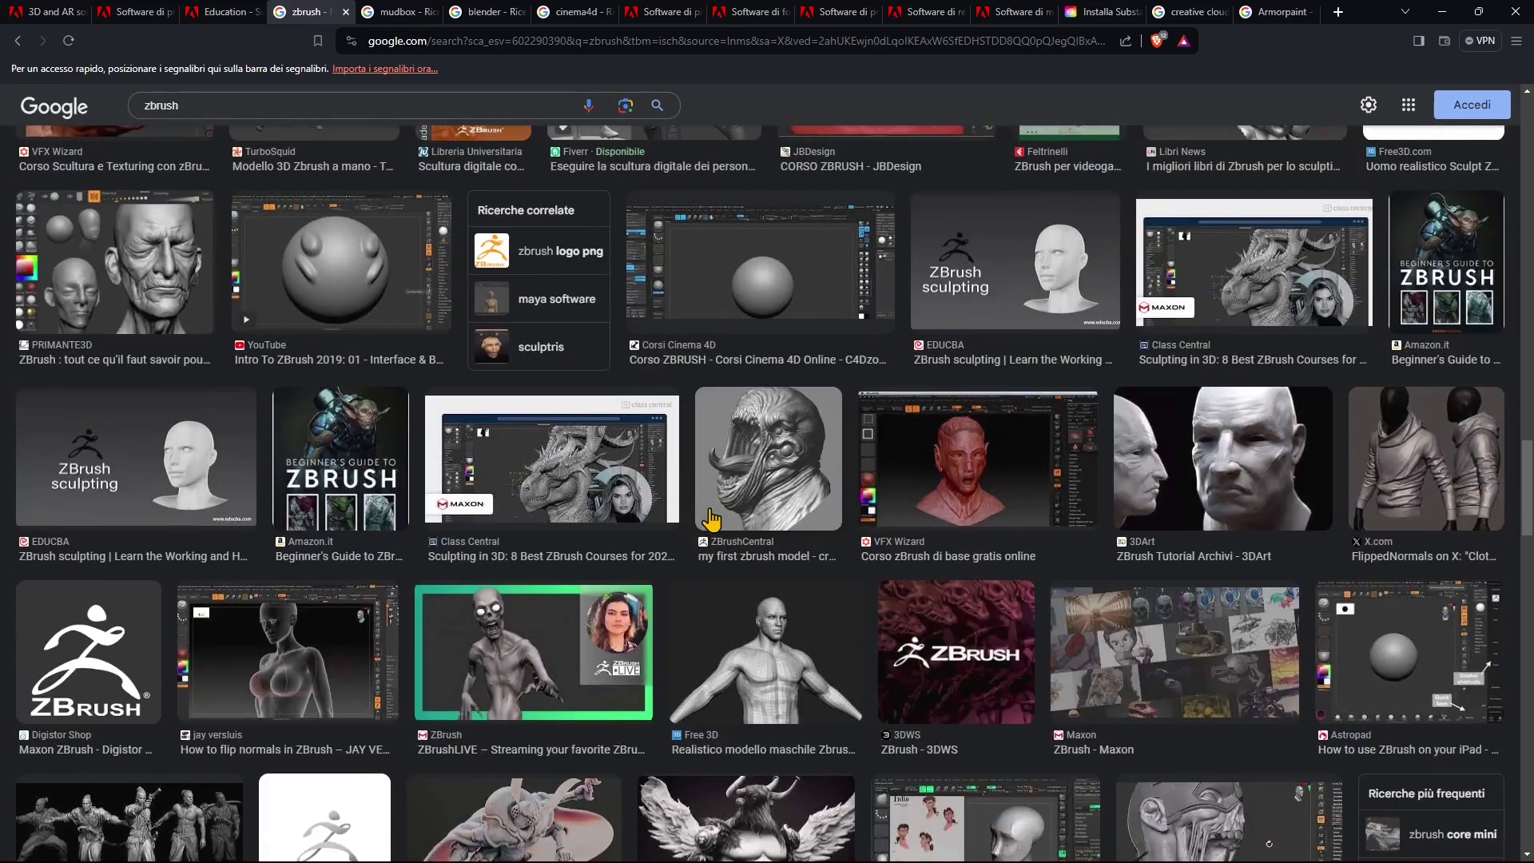
pyautogui.scroll(-6, 692, 508)
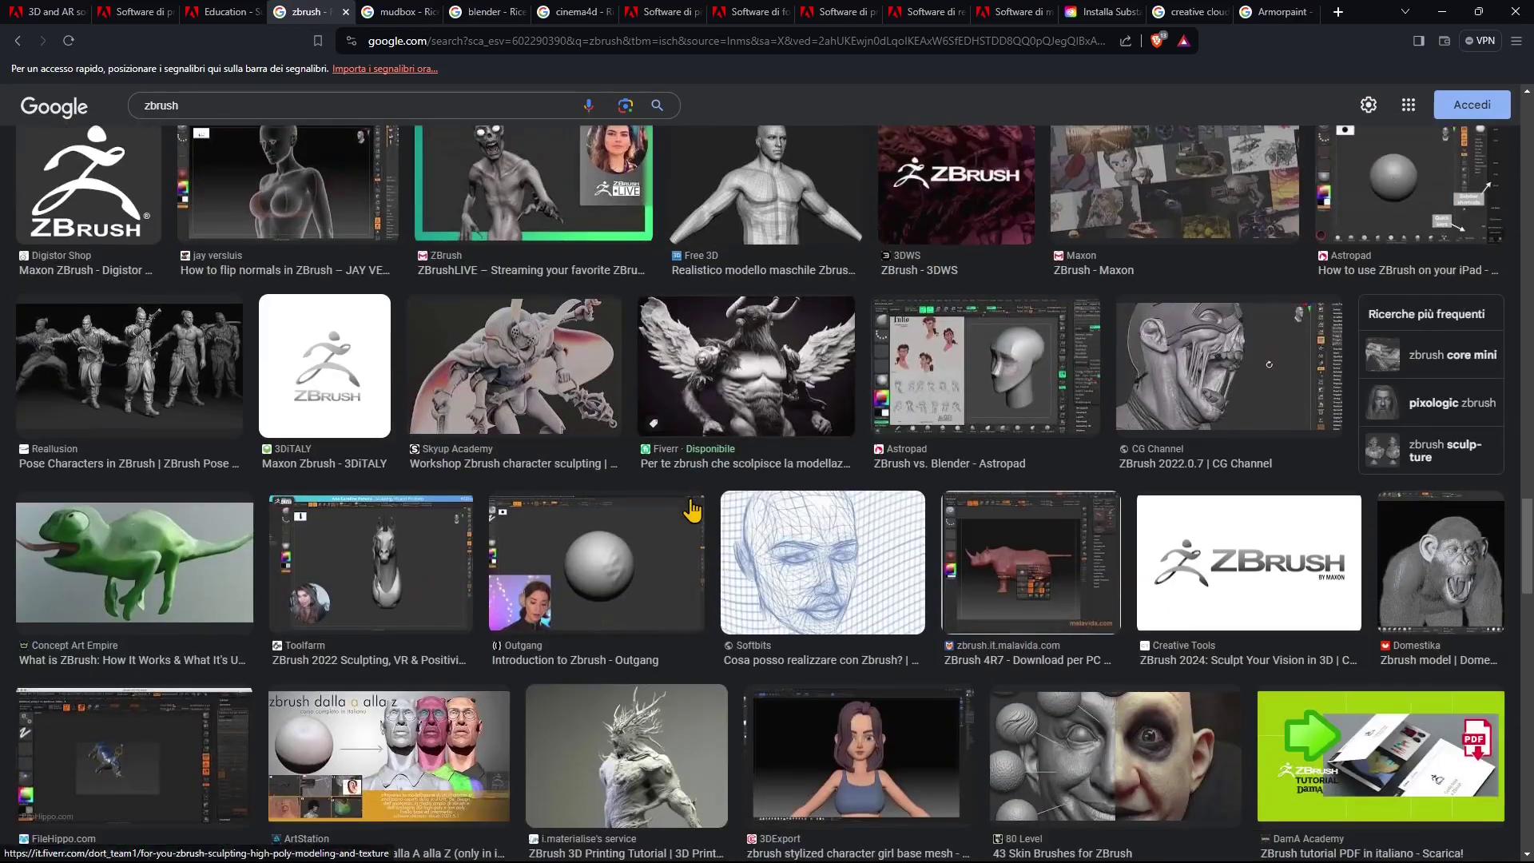
pyautogui.scroll(-11, 692, 509)
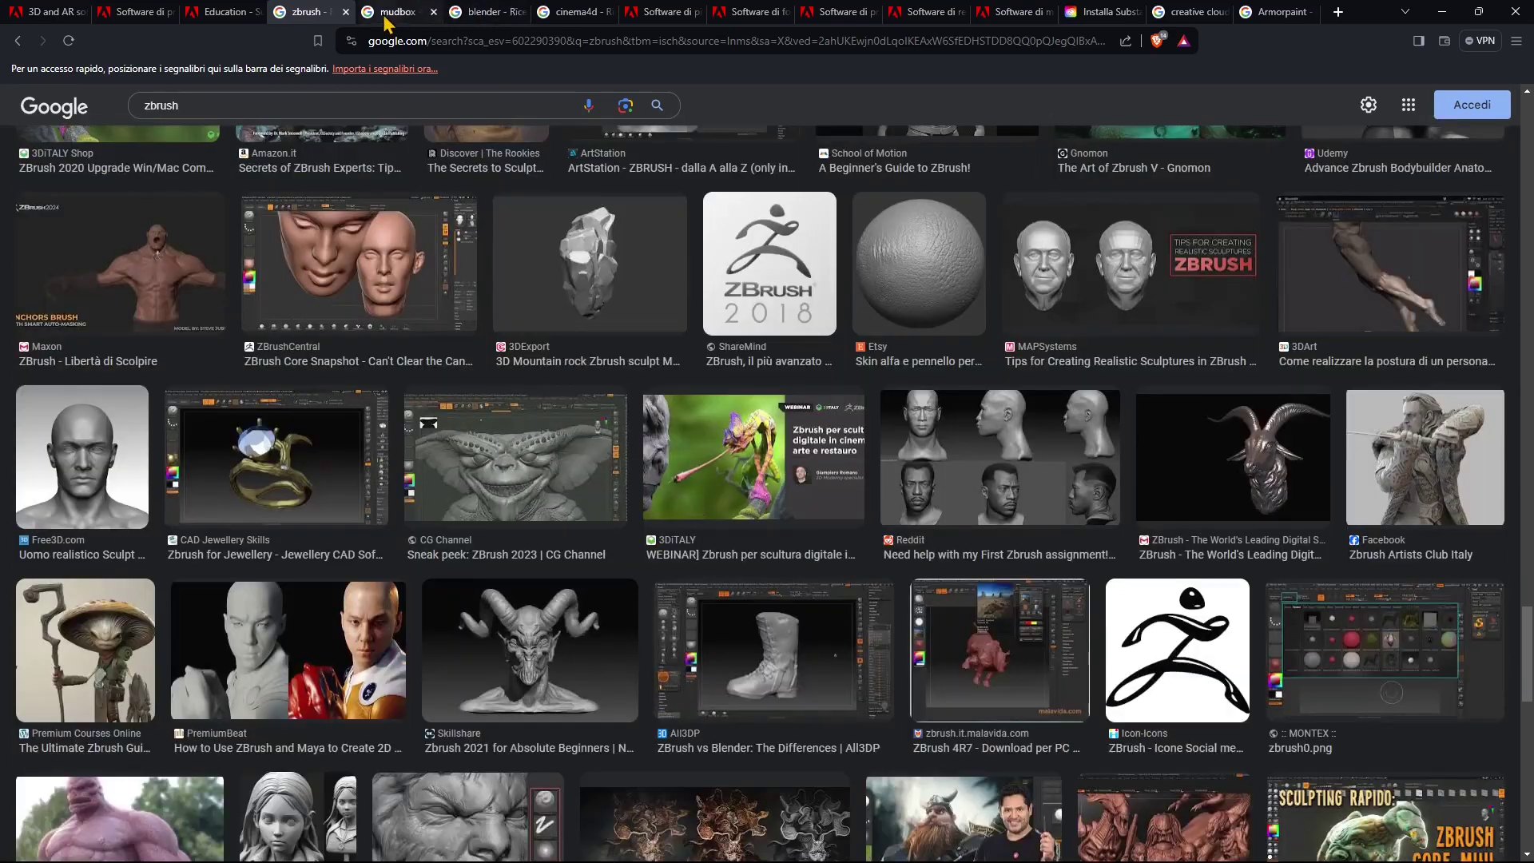
pyautogui.click(385, 19)
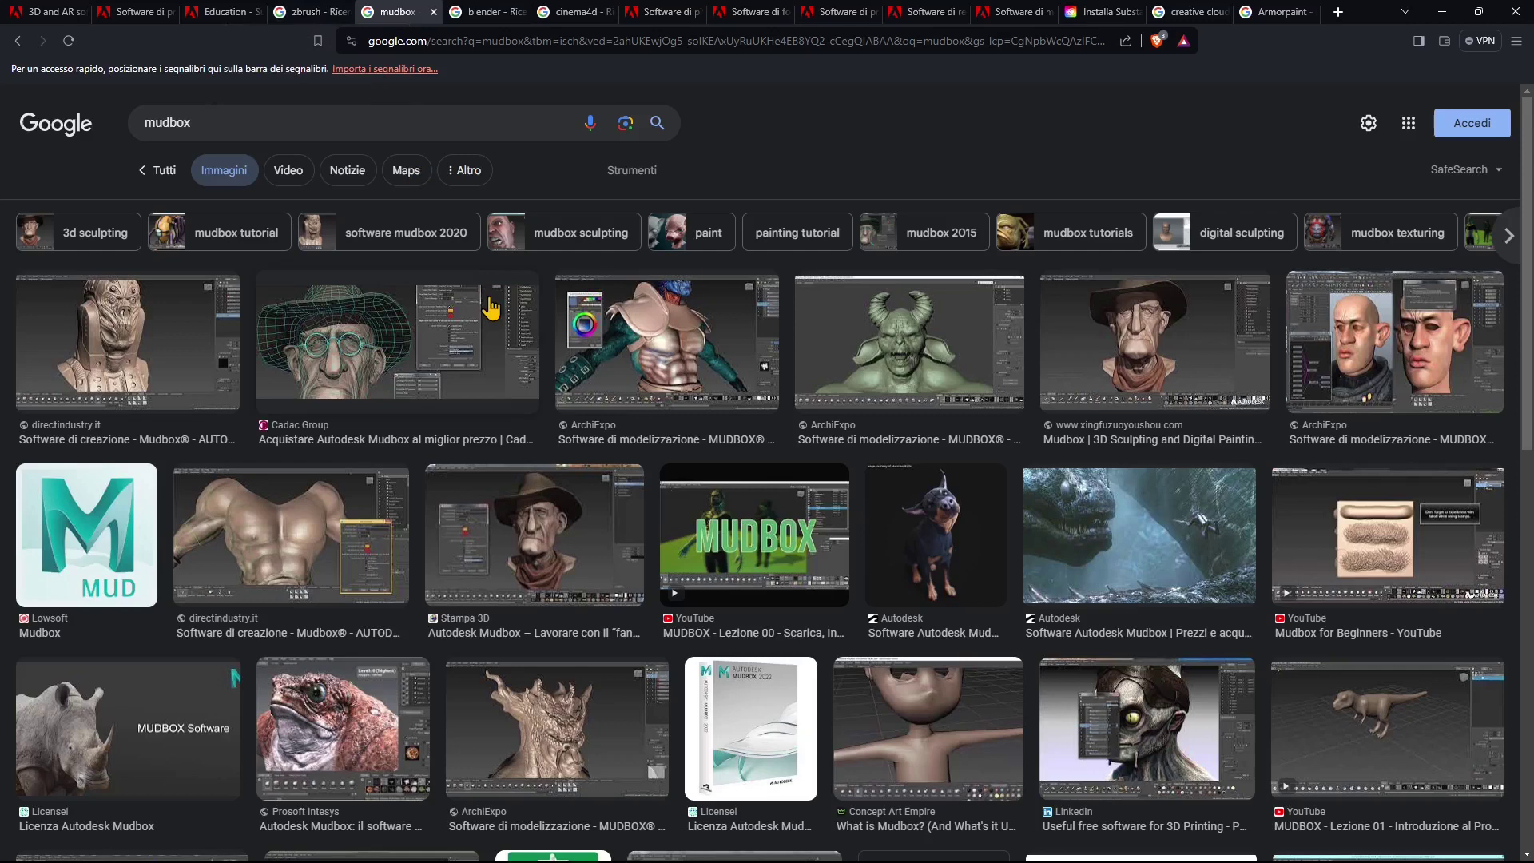
# - Scroll down and back up through the blender image results
pyautogui.click(472, 15)
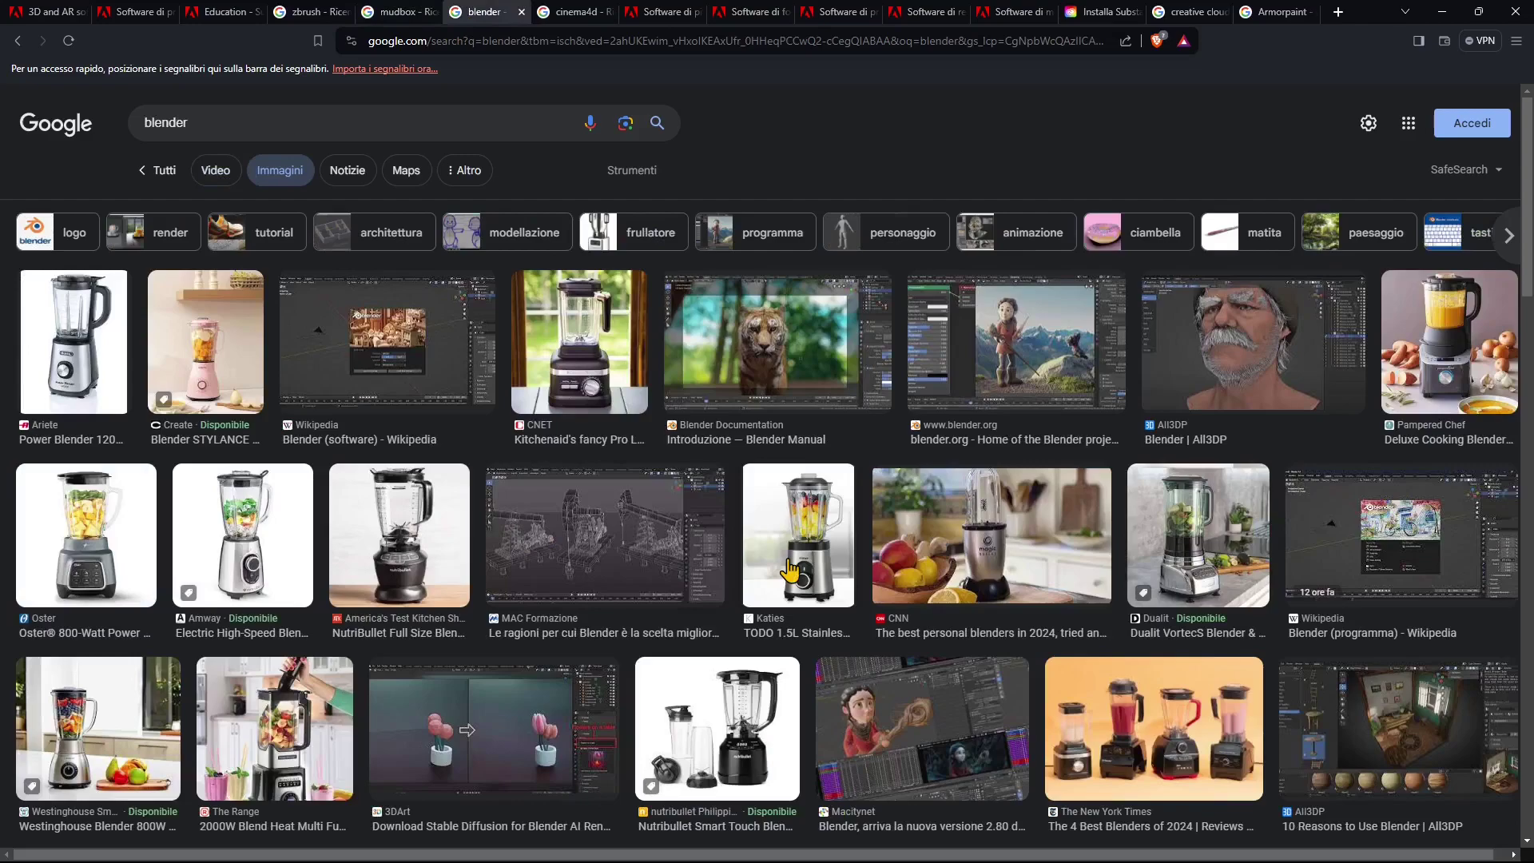
pyautogui.scroll(-2, 789, 571)
pyautogui.scroll(-7, 789, 570)
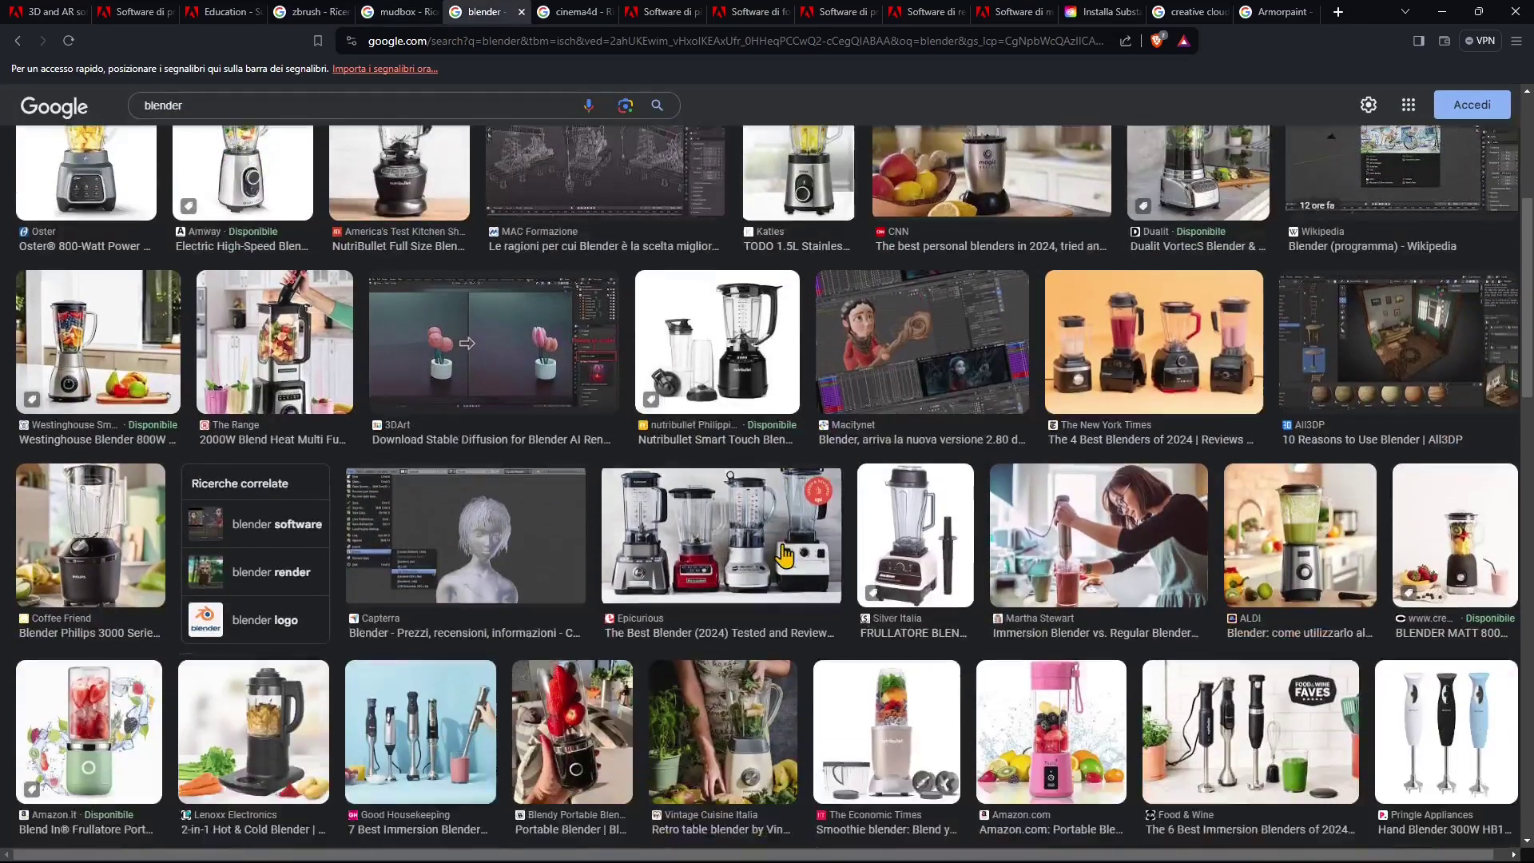
pyautogui.scroll(-3, 773, 543)
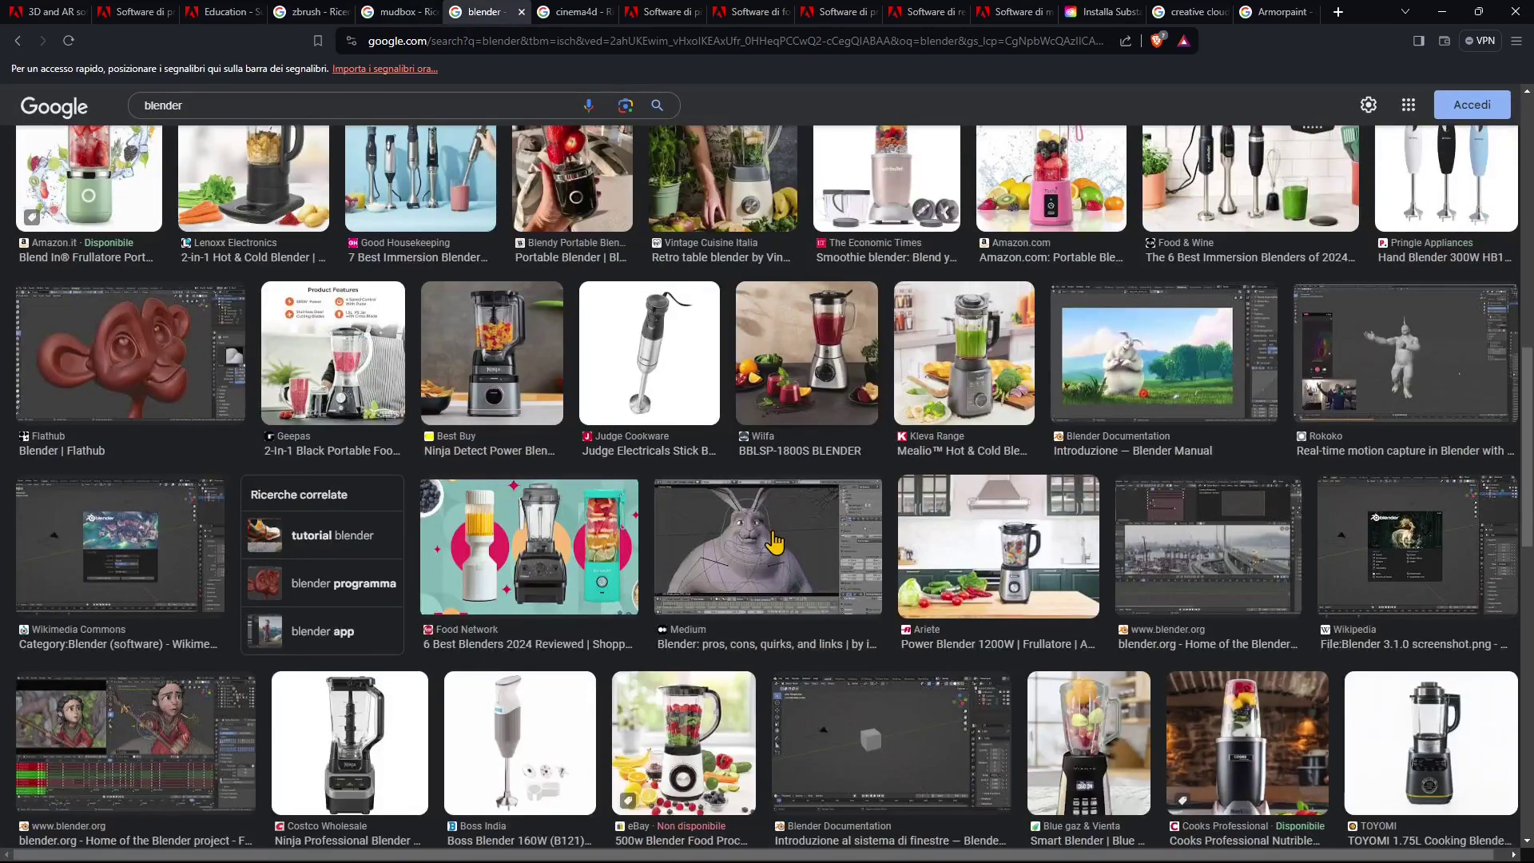
pyautogui.scroll(-3, 773, 543)
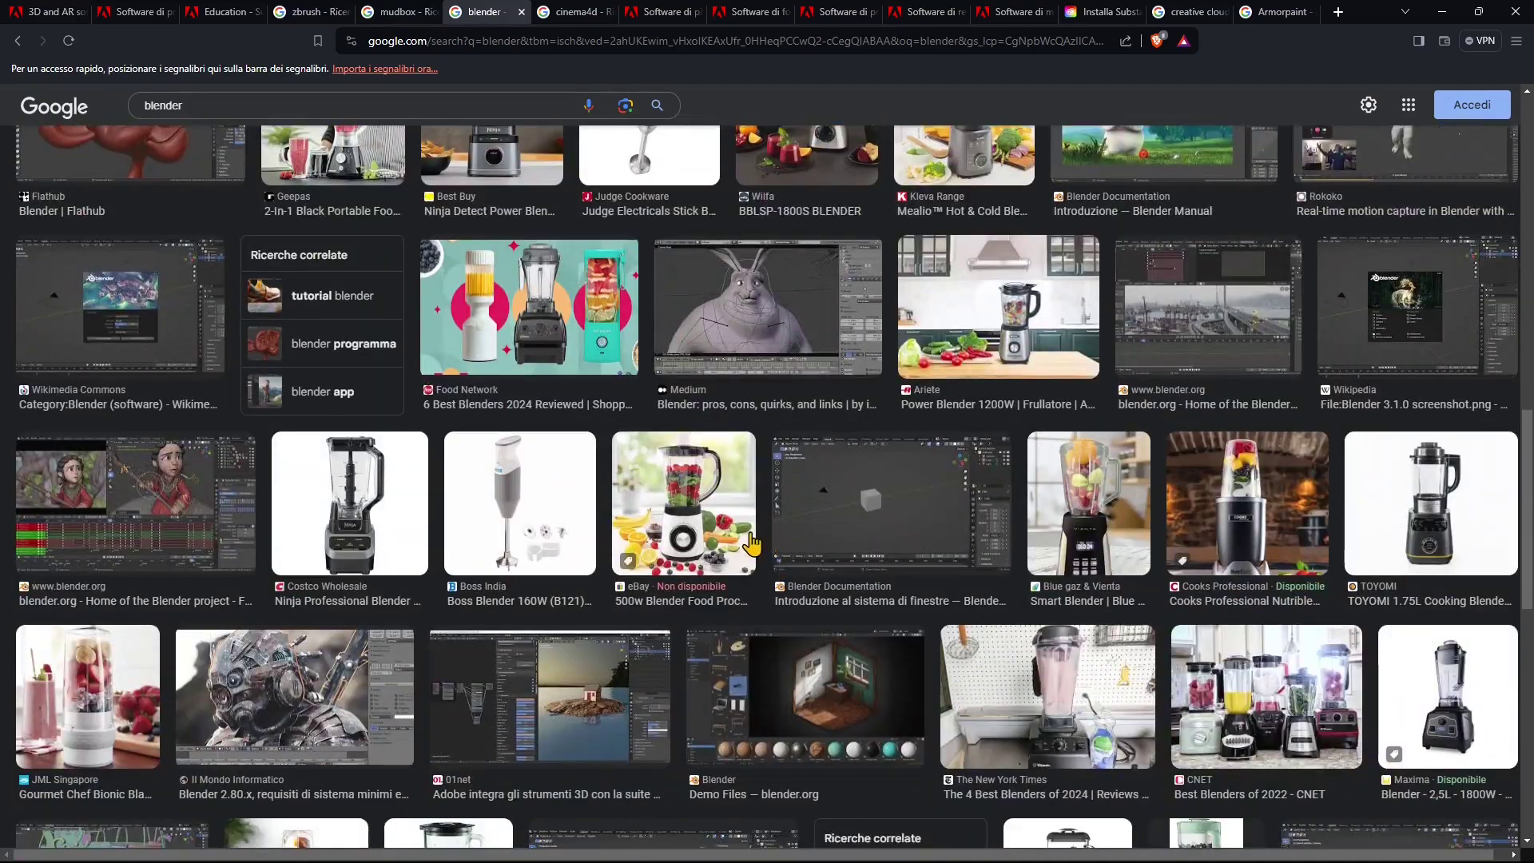
pyautogui.scroll(-2, 749, 531)
pyautogui.scroll(-3, 748, 531)
pyautogui.scroll(10, 675, 471)
pyautogui.scroll(10, 592, 358)
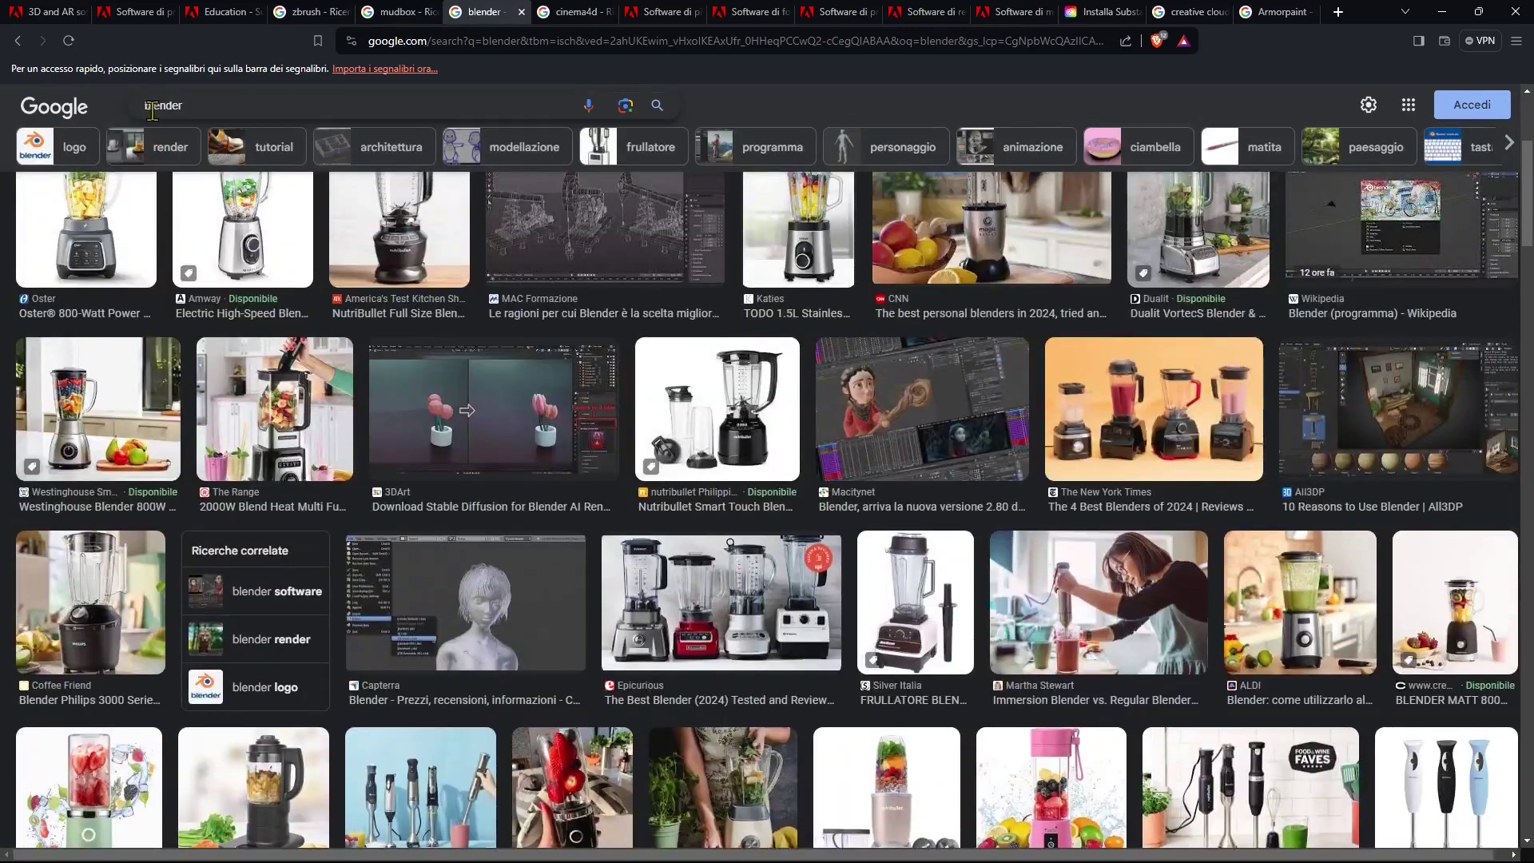
pyautogui.scroll(5, 369, 336)
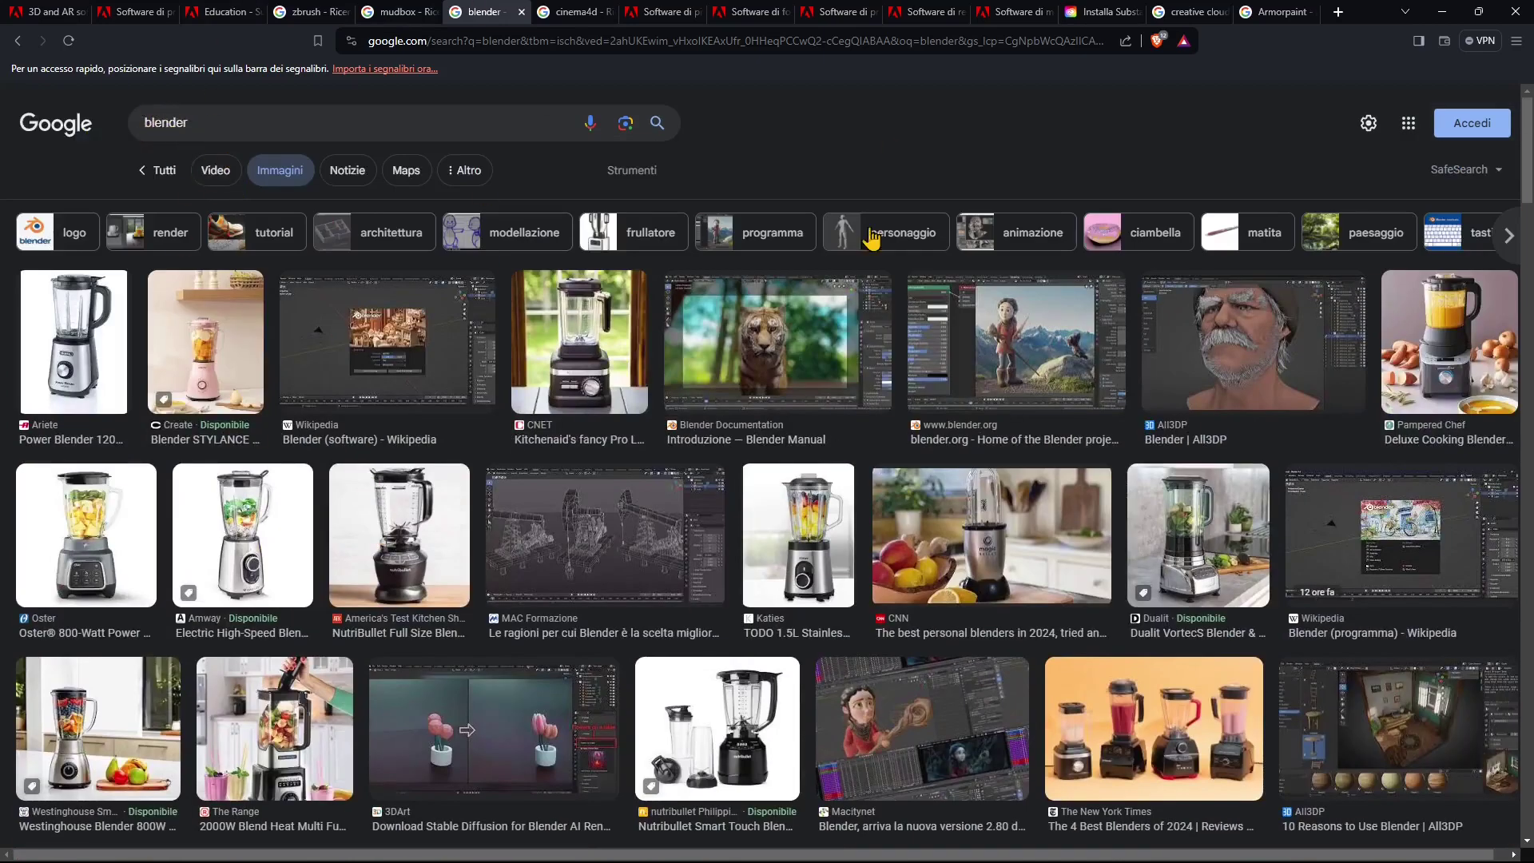
# - Switch to the cinema4d image results and scroll through them
pyautogui.click(576, 12)
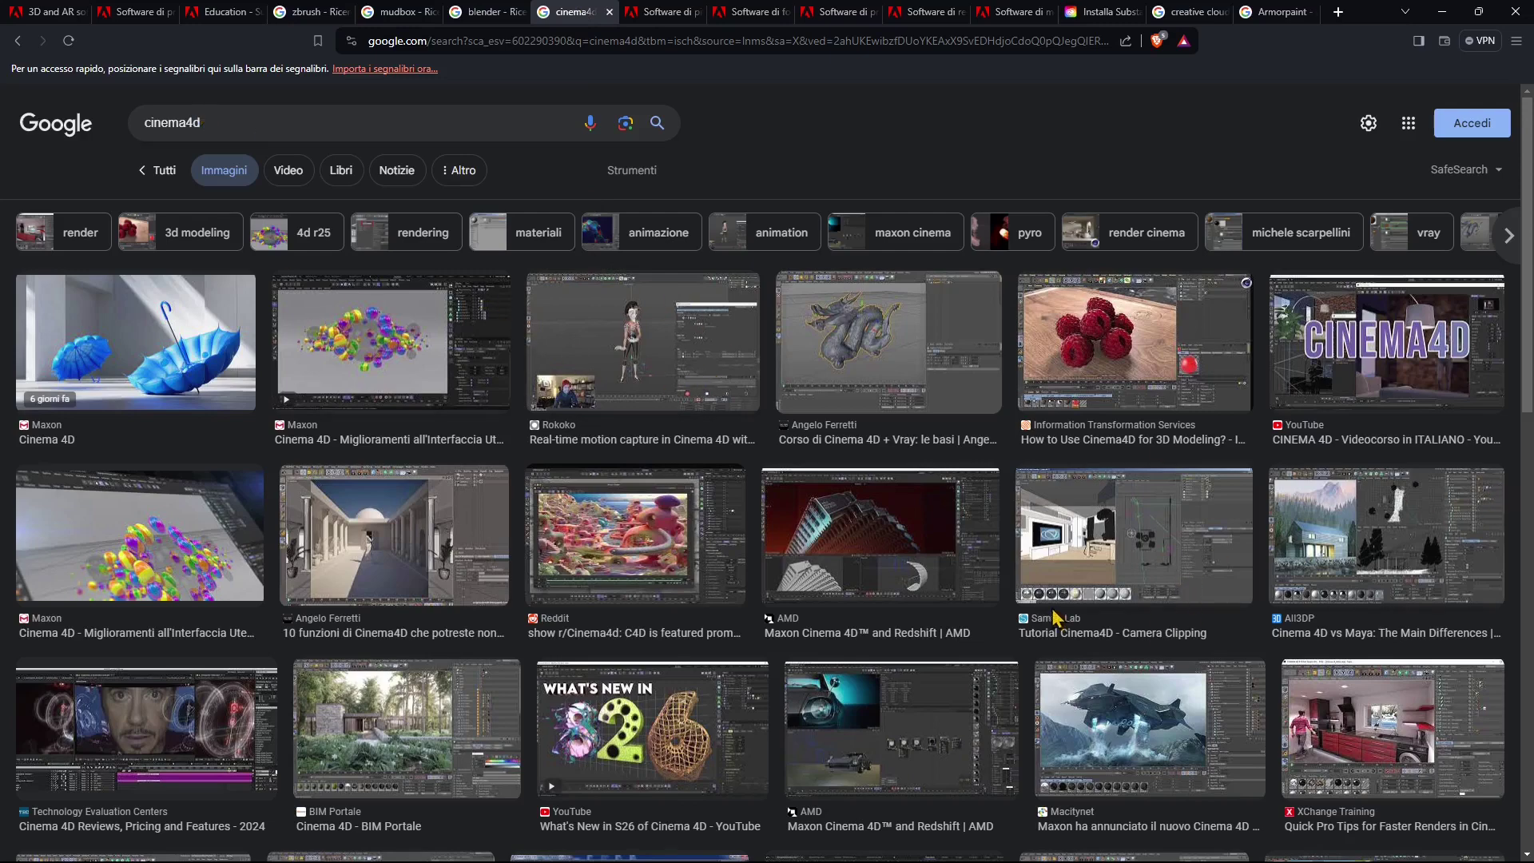
pyautogui.scroll(-3, 719, 573)
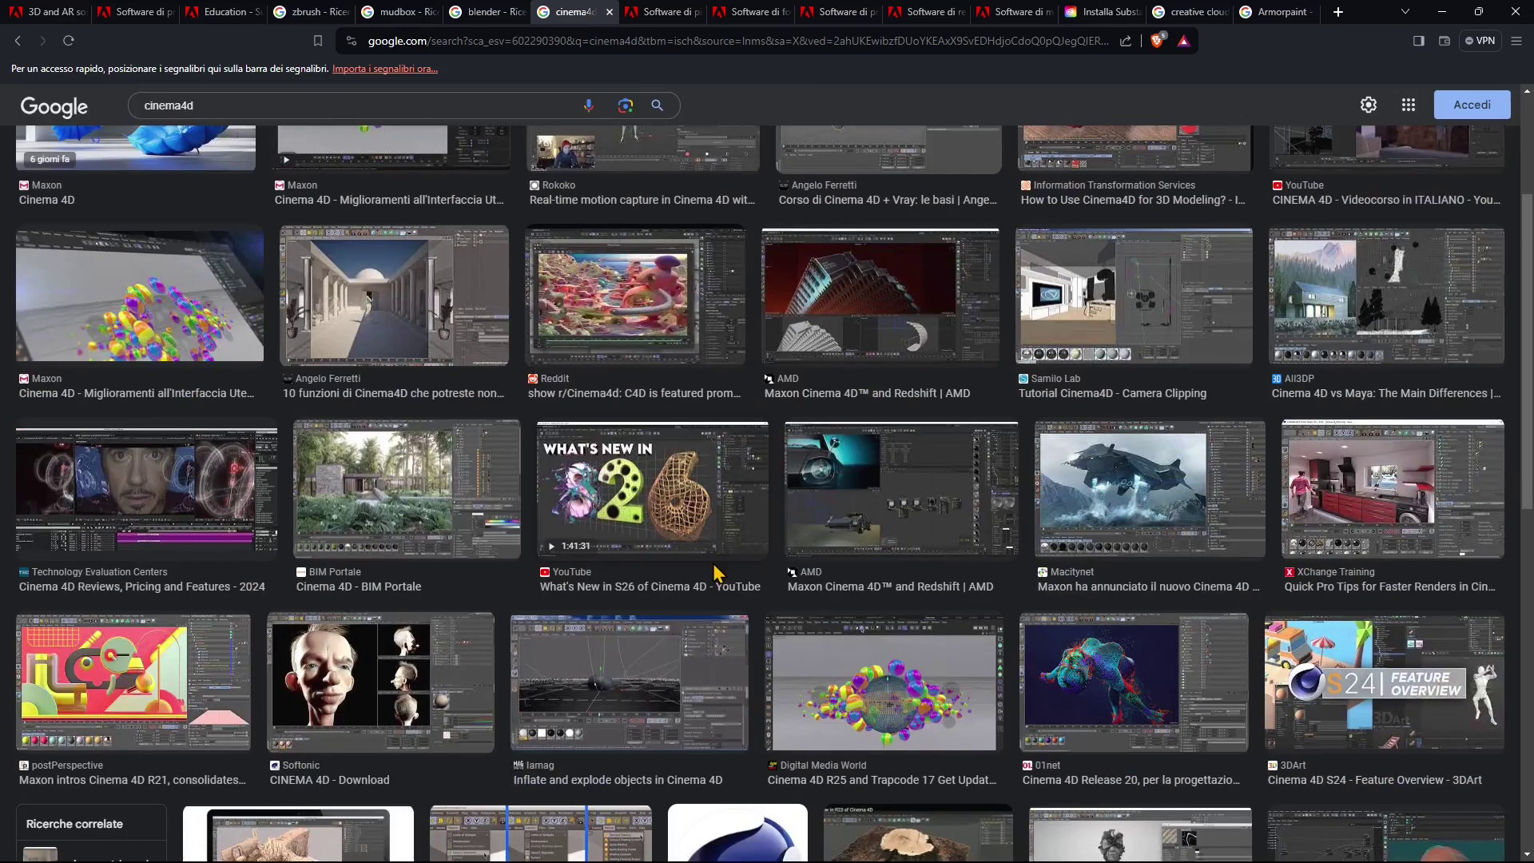
pyautogui.scroll(-3, 713, 570)
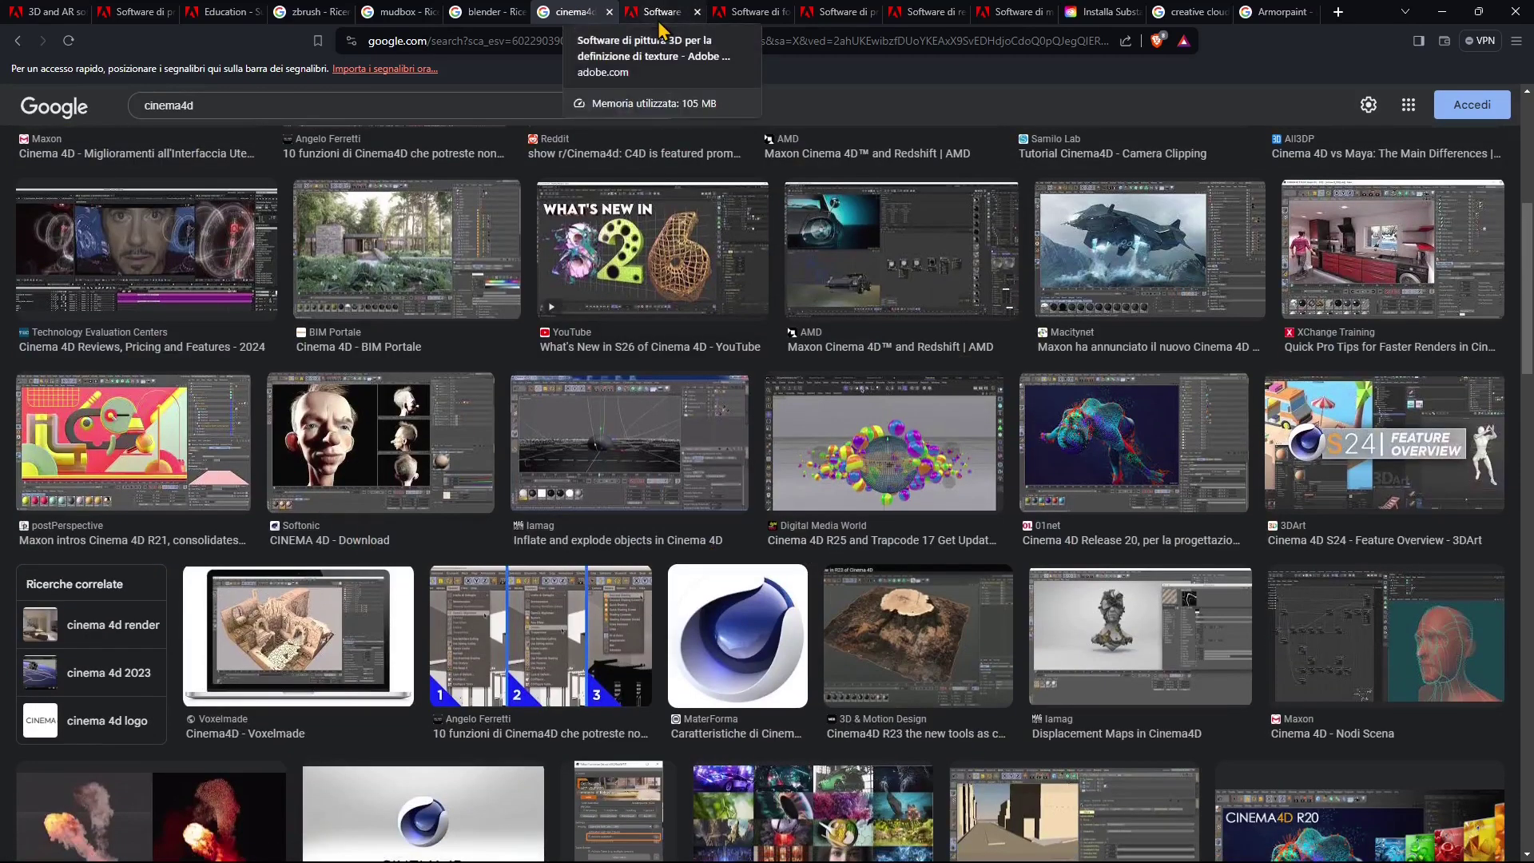
# - Return to the English 3D & AR page and close the duplicate Italian 3D software tab
pyautogui.click(212, 14)
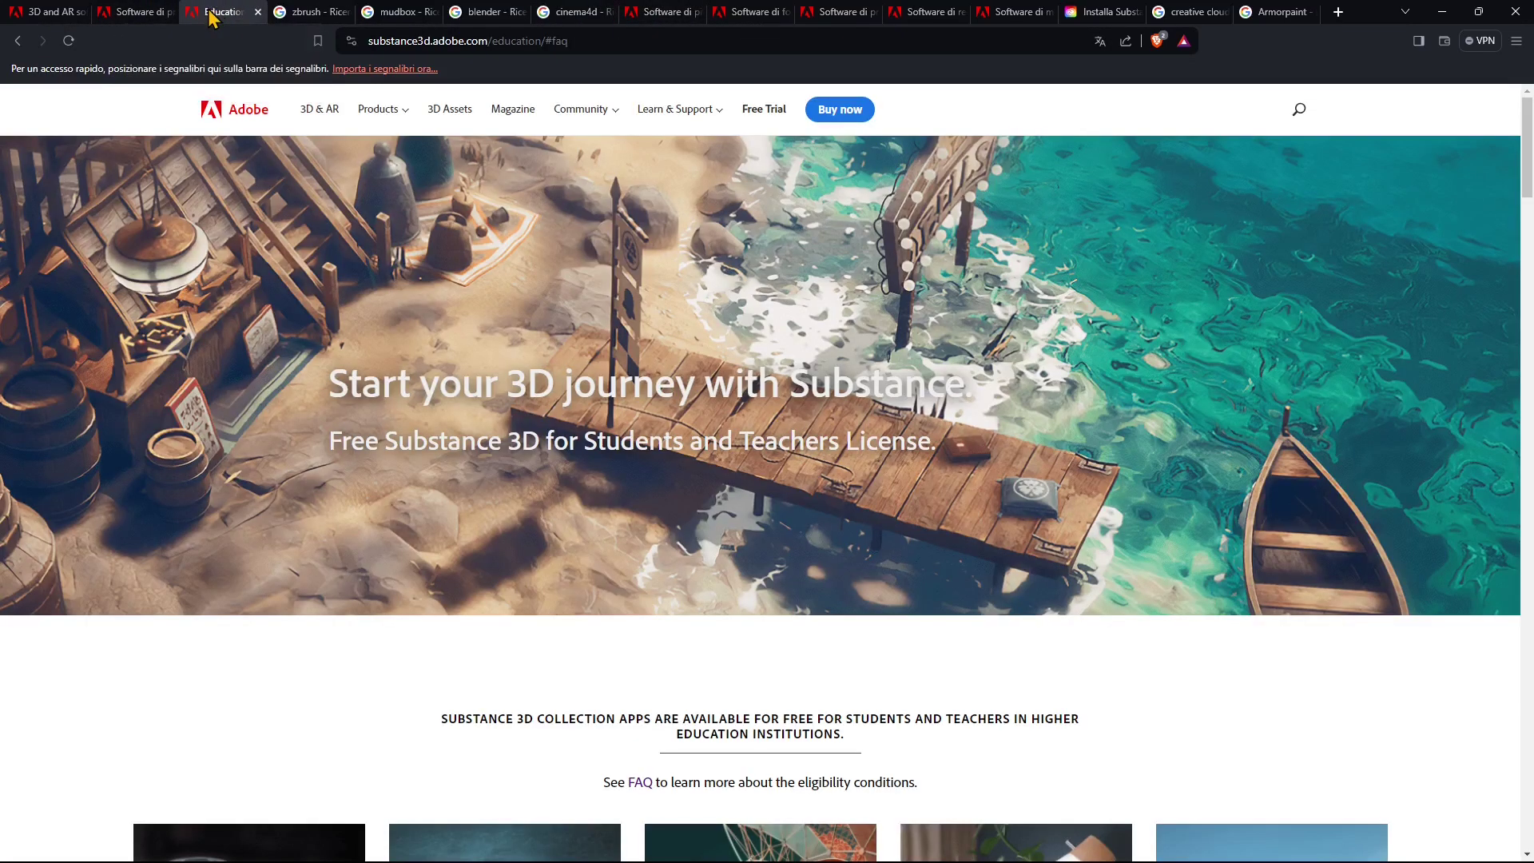
pyautogui.click(146, 13)
pyautogui.scroll(-2, 823, 491)
pyautogui.click(48, 12)
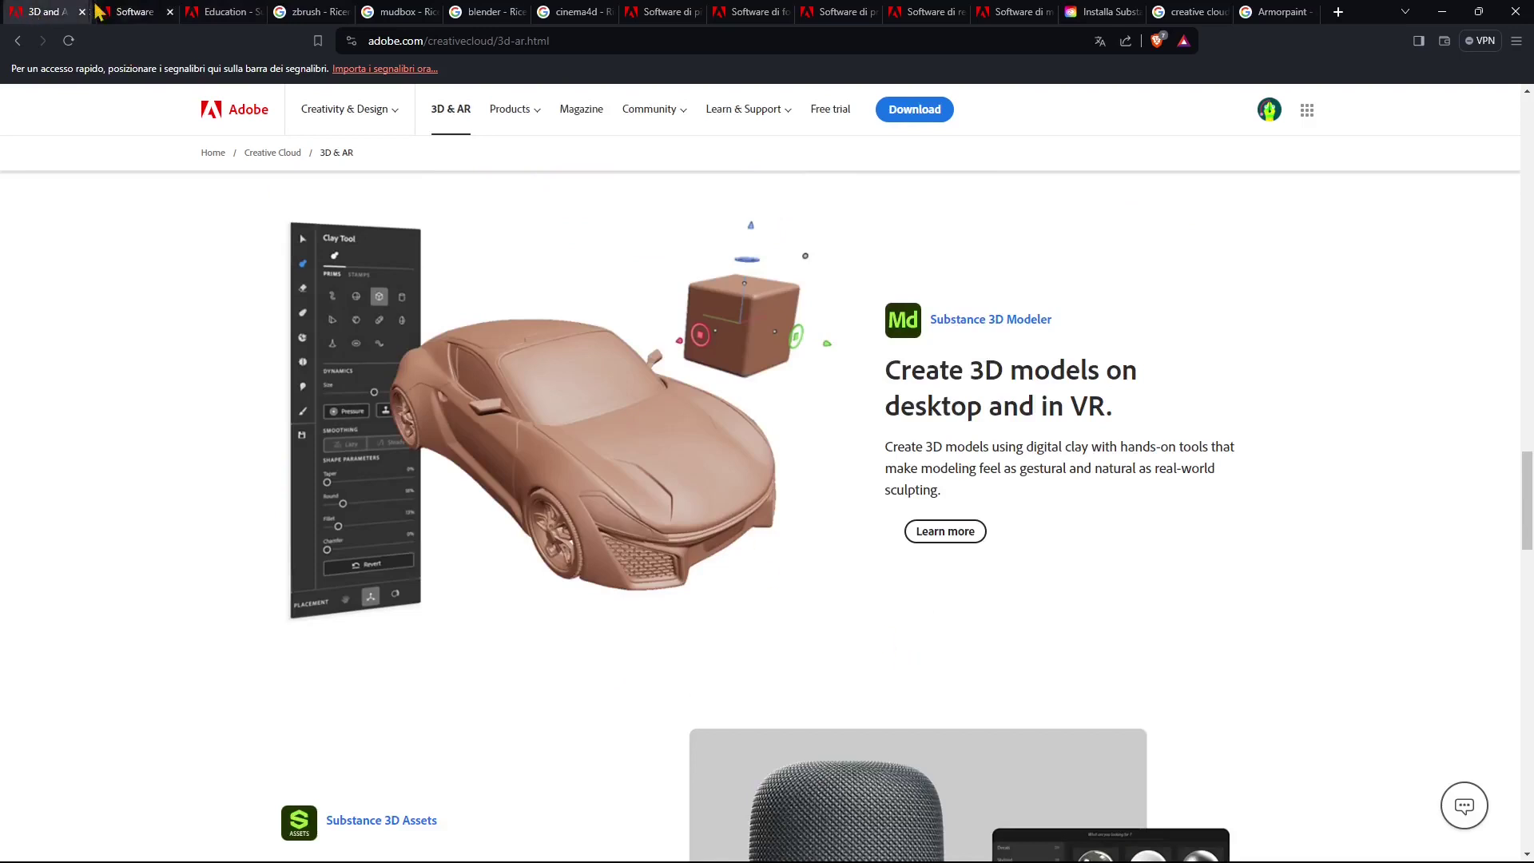
pyautogui.click(169, 11)
# - Scroll down through the 3D & AR page's plans, FAQ and footer
pyautogui.scroll(-3, 883, 539)
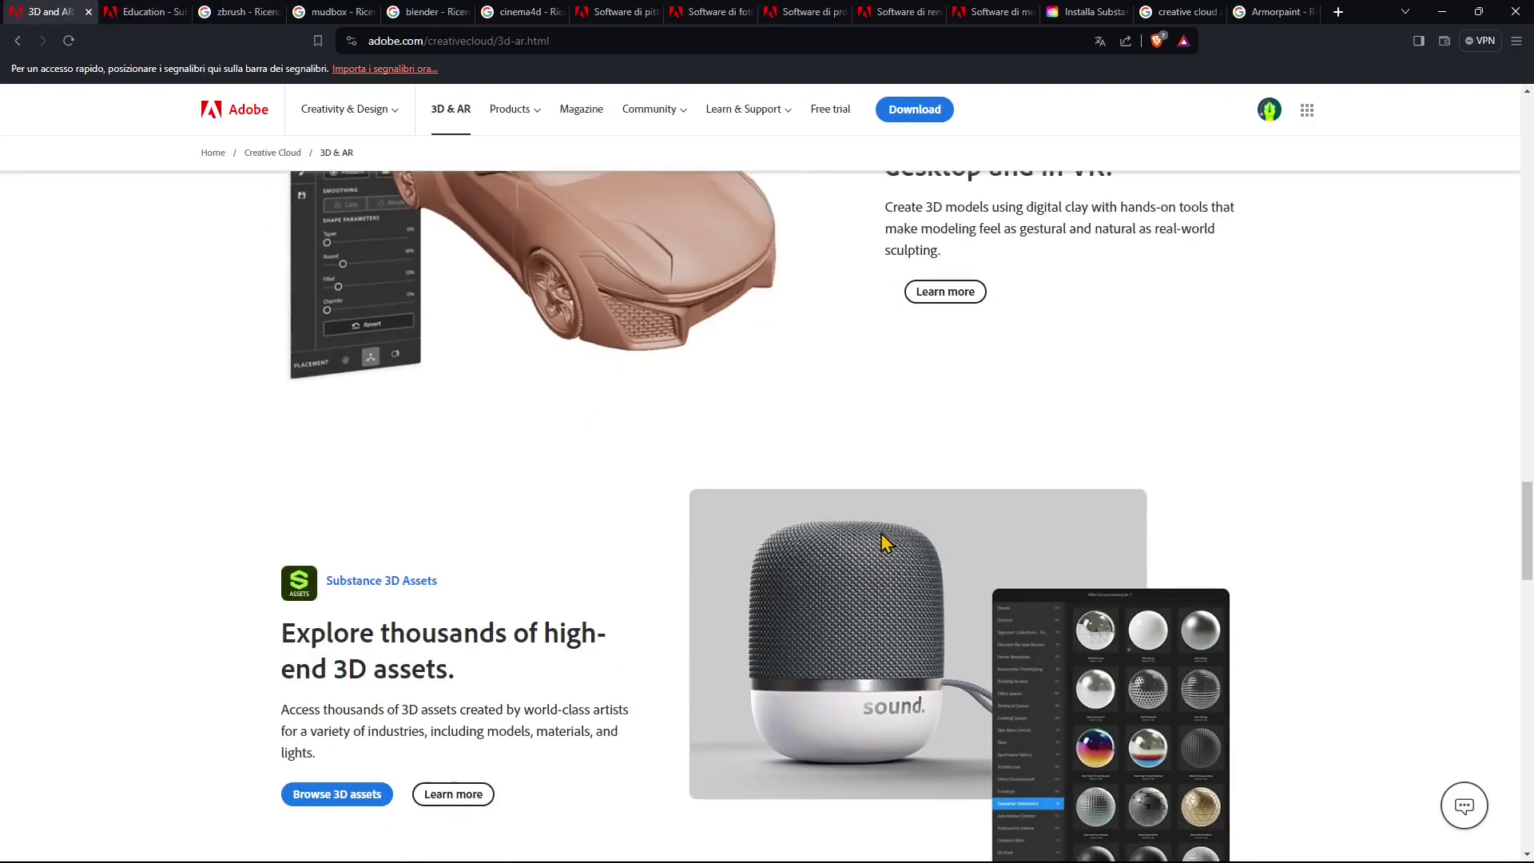
pyautogui.scroll(-1, 884, 543)
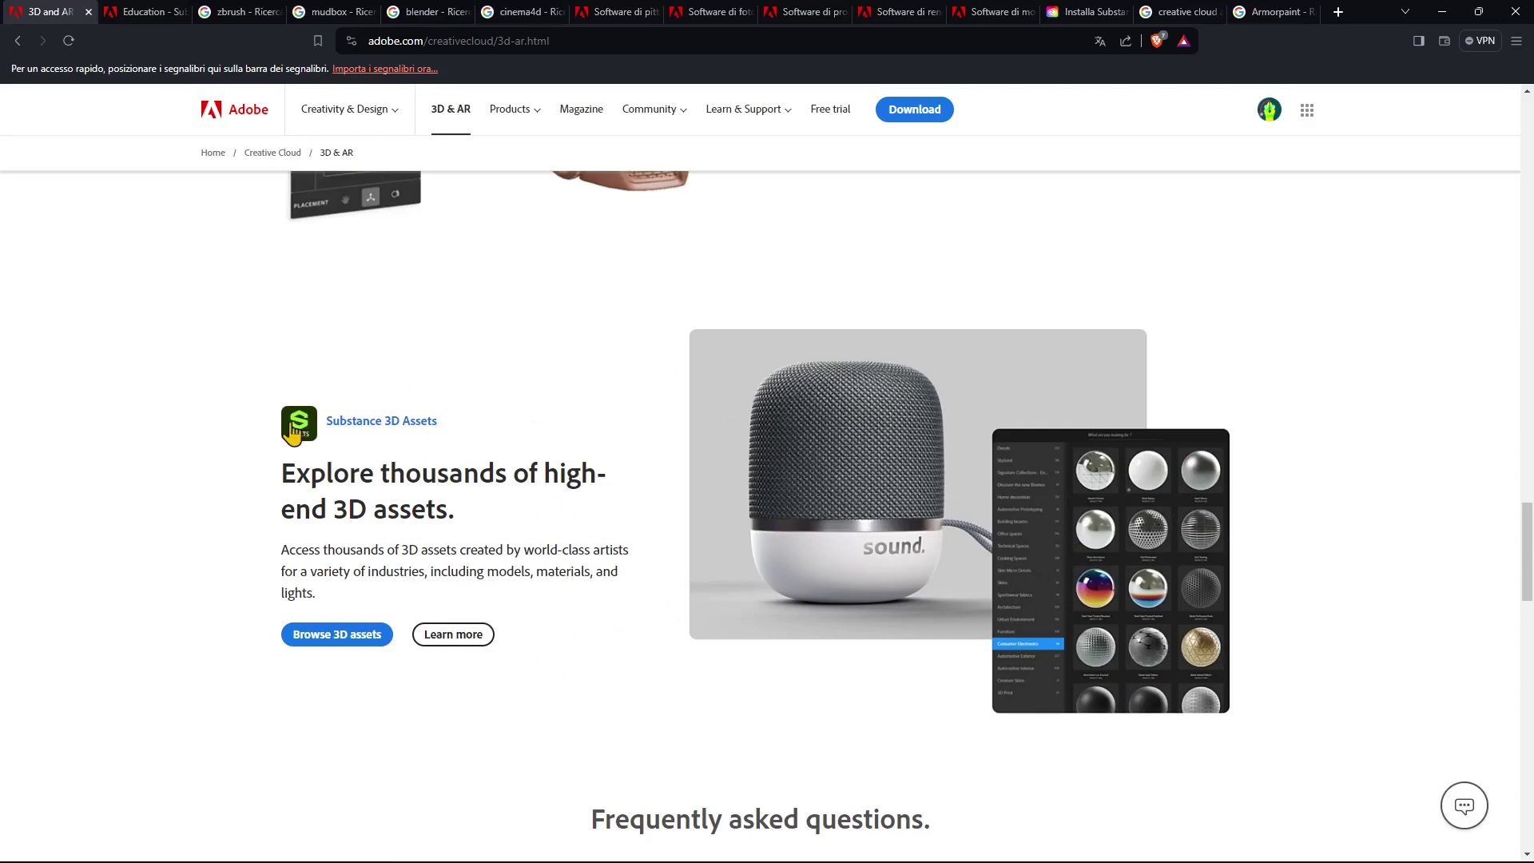
pyautogui.scroll(-3, 763, 677)
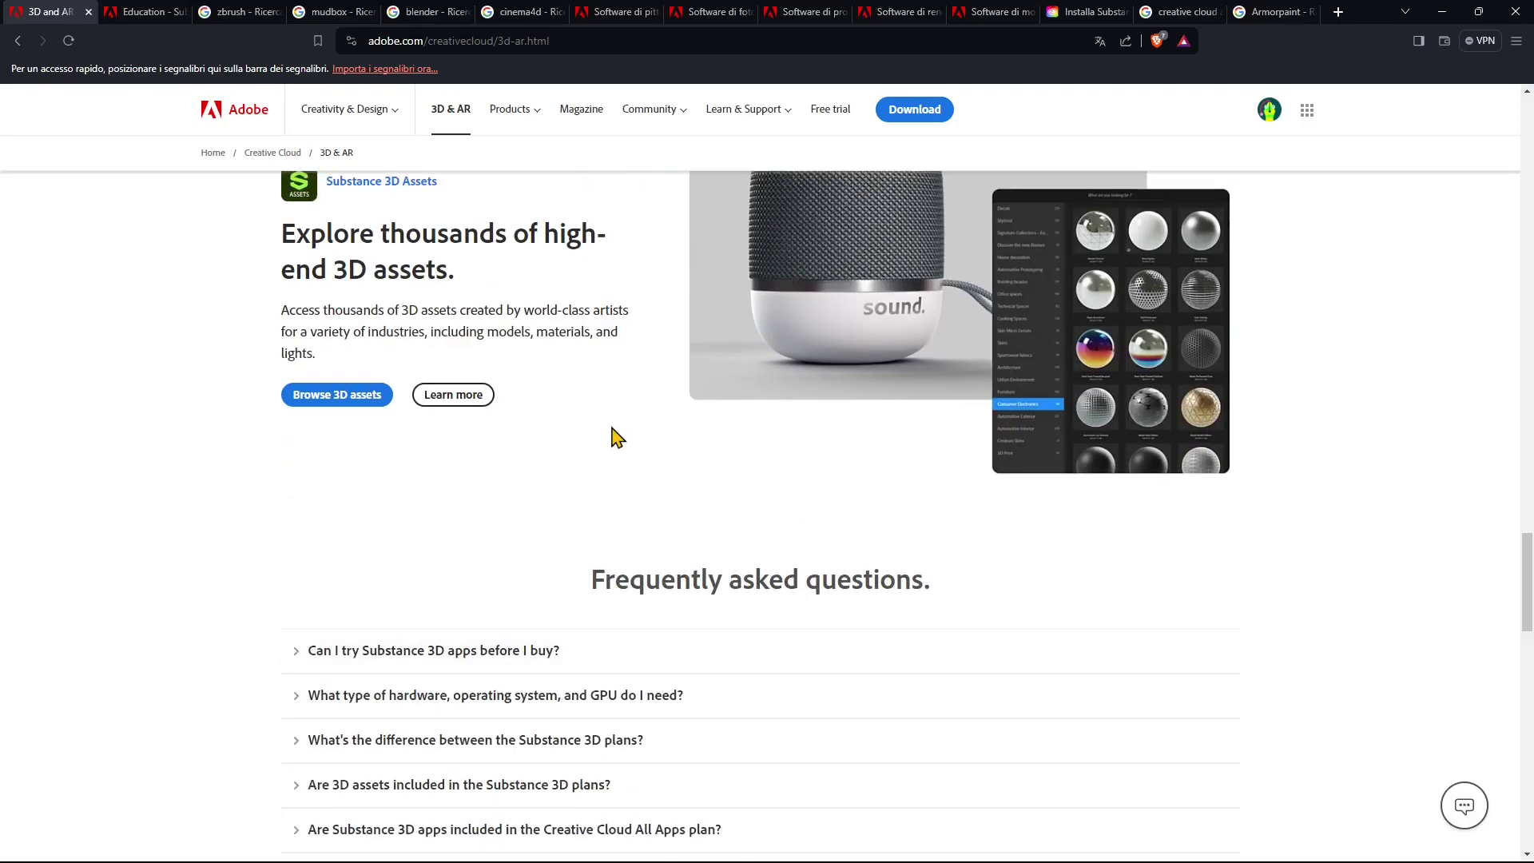
pyautogui.scroll(-4, 1482, 429)
pyautogui.scroll(3, 1530, 503)
pyautogui.scroll(-15, 1529, 503)
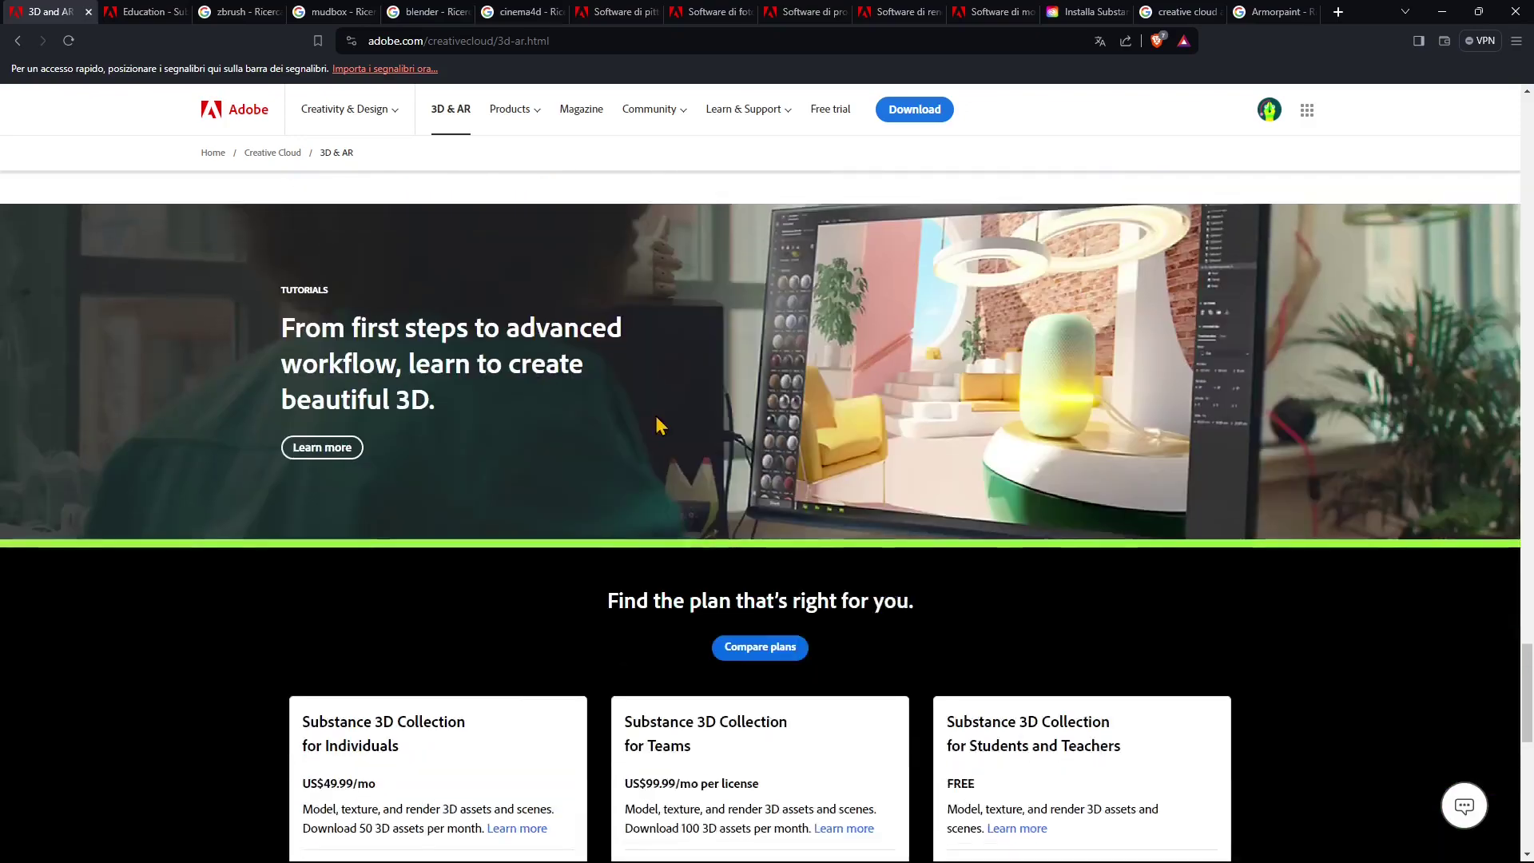
pyautogui.scroll(-3, 1425, 126)
pyautogui.scroll(3, 825, 240)
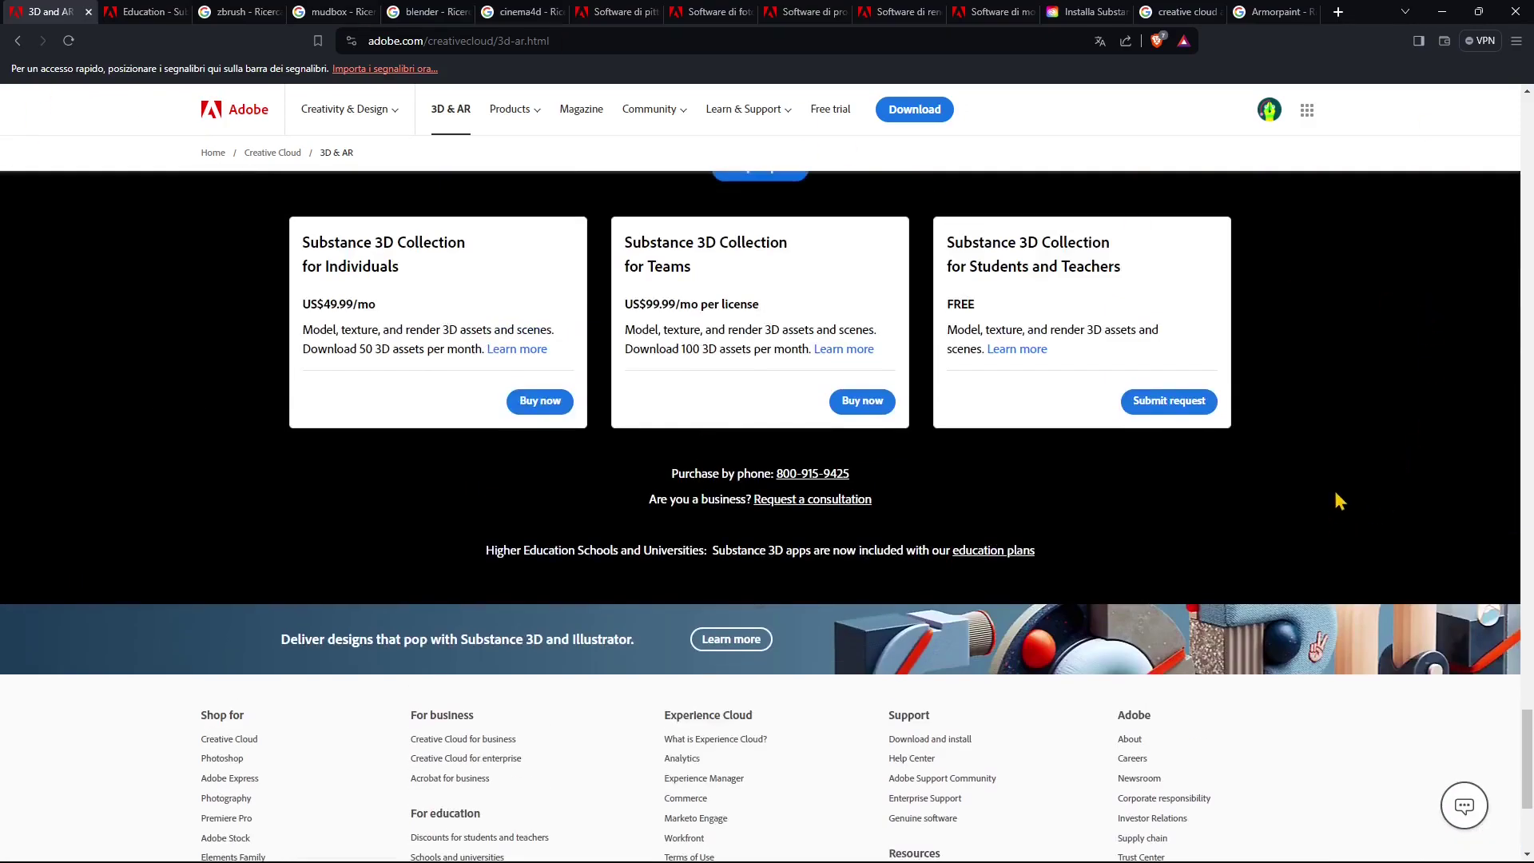
# - Highlight the free Students and Teachers plan title, then scroll back up to the opening banner
pyautogui.moveTo(991, 311); pyautogui.dragTo(947, 238)
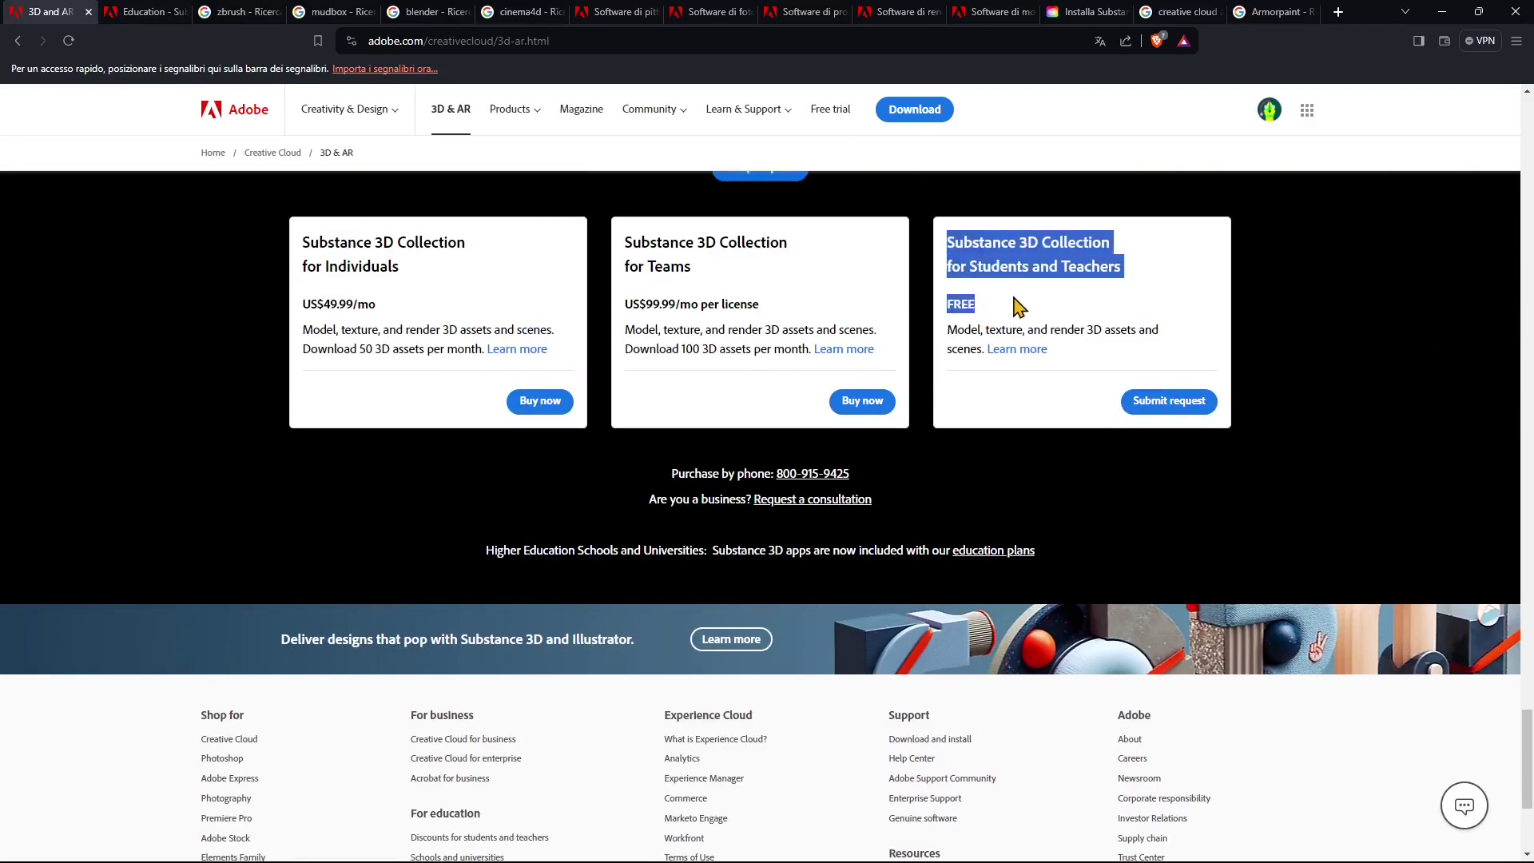
pyautogui.click(1031, 328)
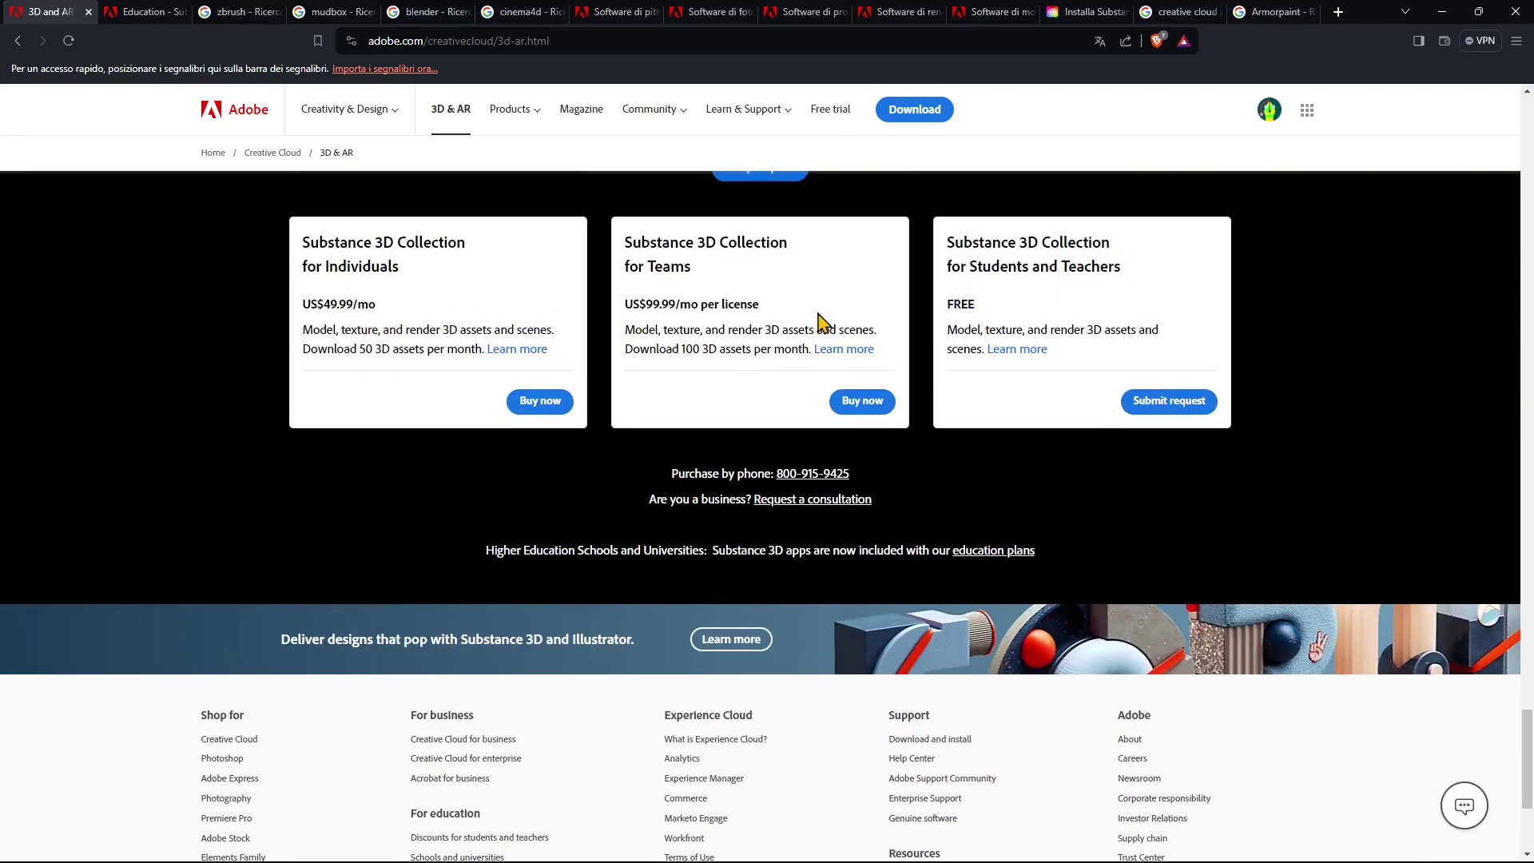
pyautogui.scroll(-4, 479, 592)
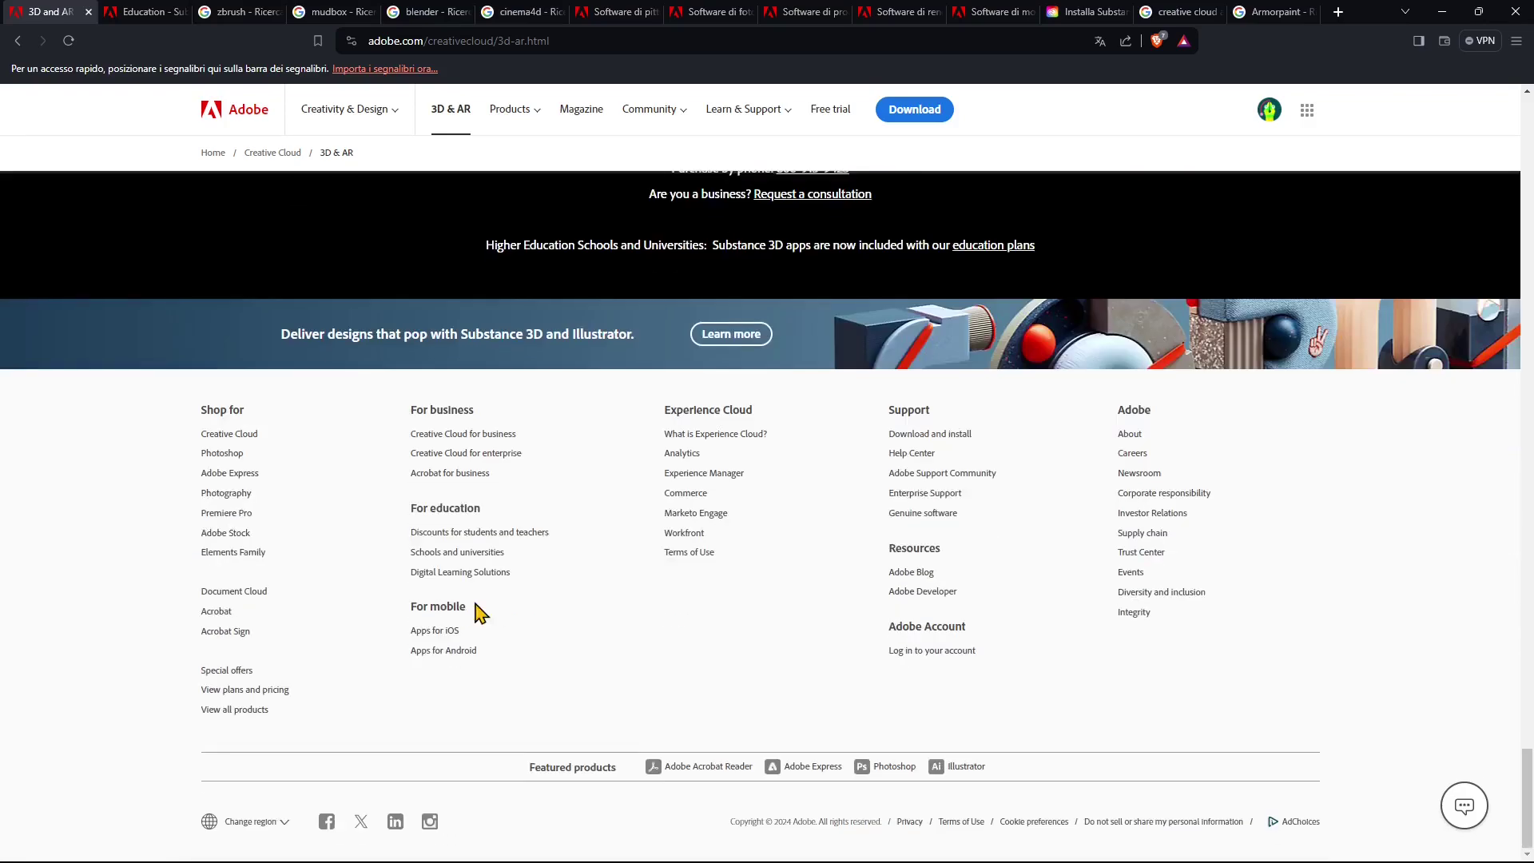
pyautogui.scroll(20, 668, 610)
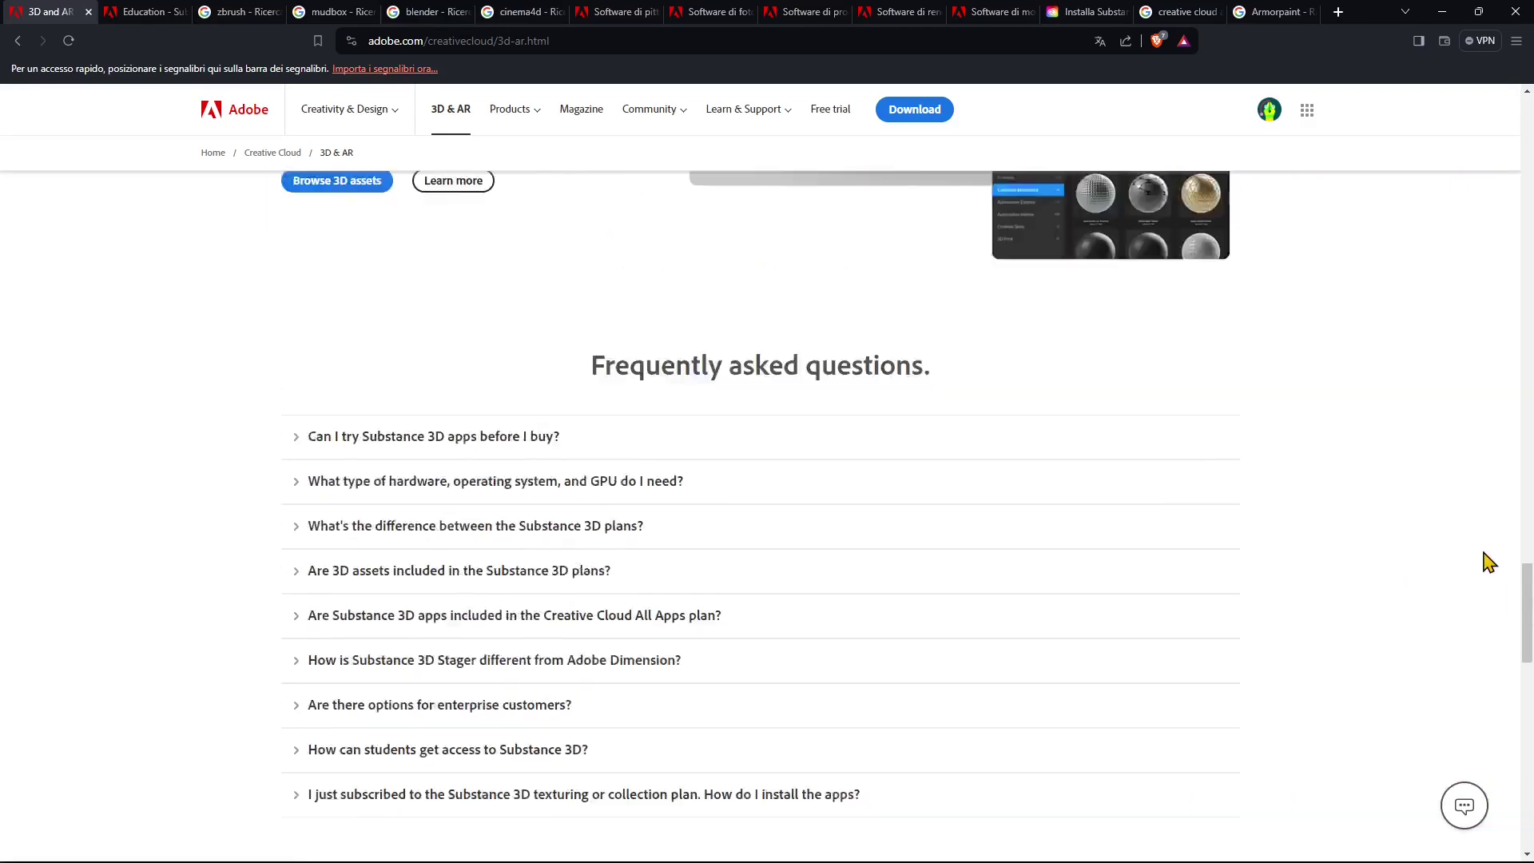
pyautogui.scroll(15, 1522, 527)
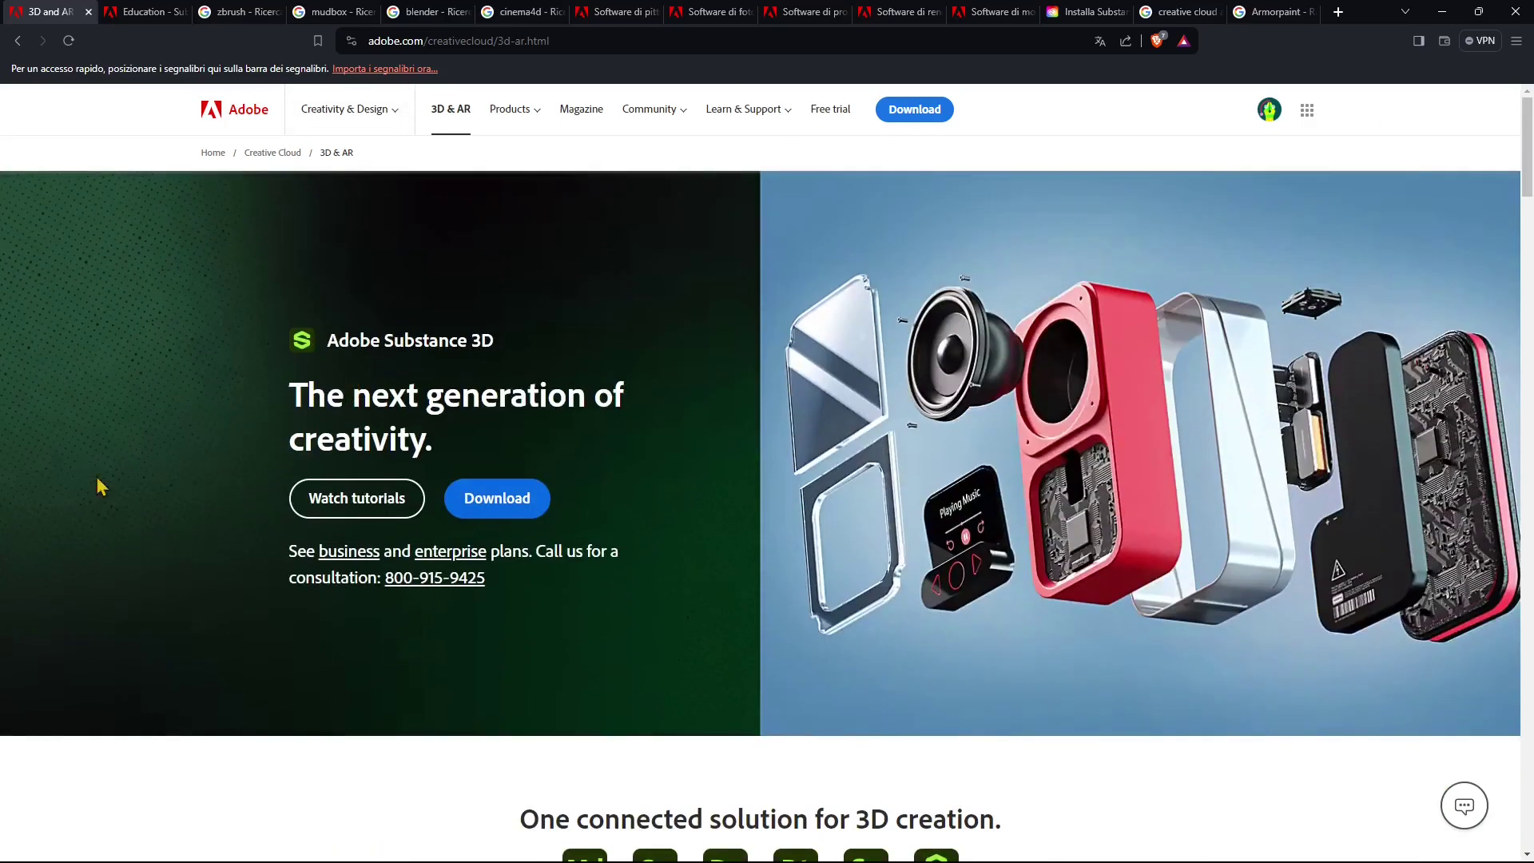
# - Close the 3D and AR, Education, zbrush, mudbox, blender and cinema4d tabs
pyautogui.click(87, 12)
pyautogui.click(88, 12)
pyautogui.click(88, 12)
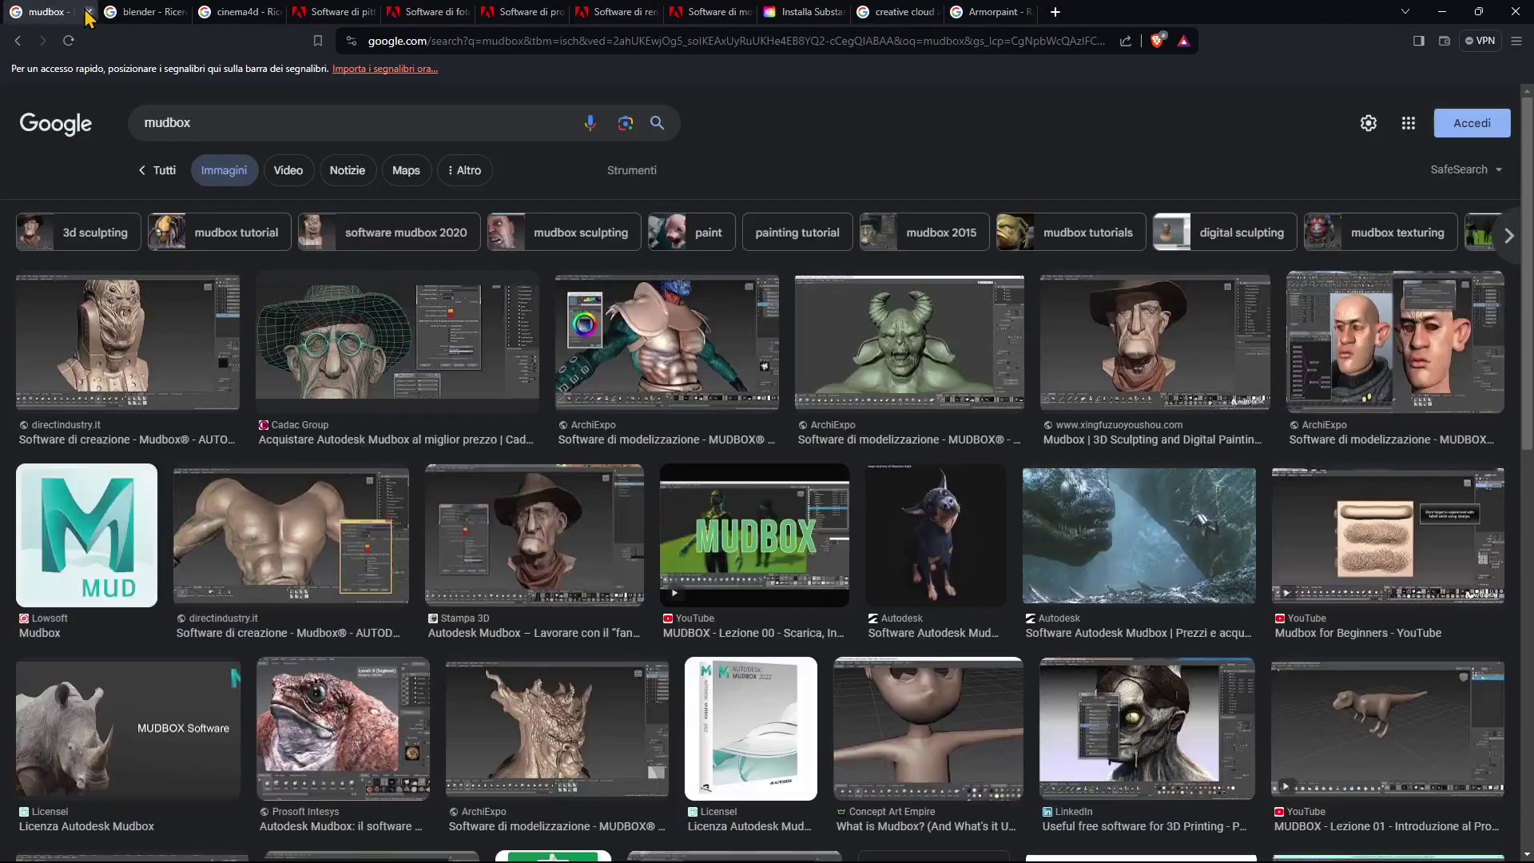
pyautogui.click(88, 12)
pyautogui.click(87, 12)
pyautogui.click(88, 12)
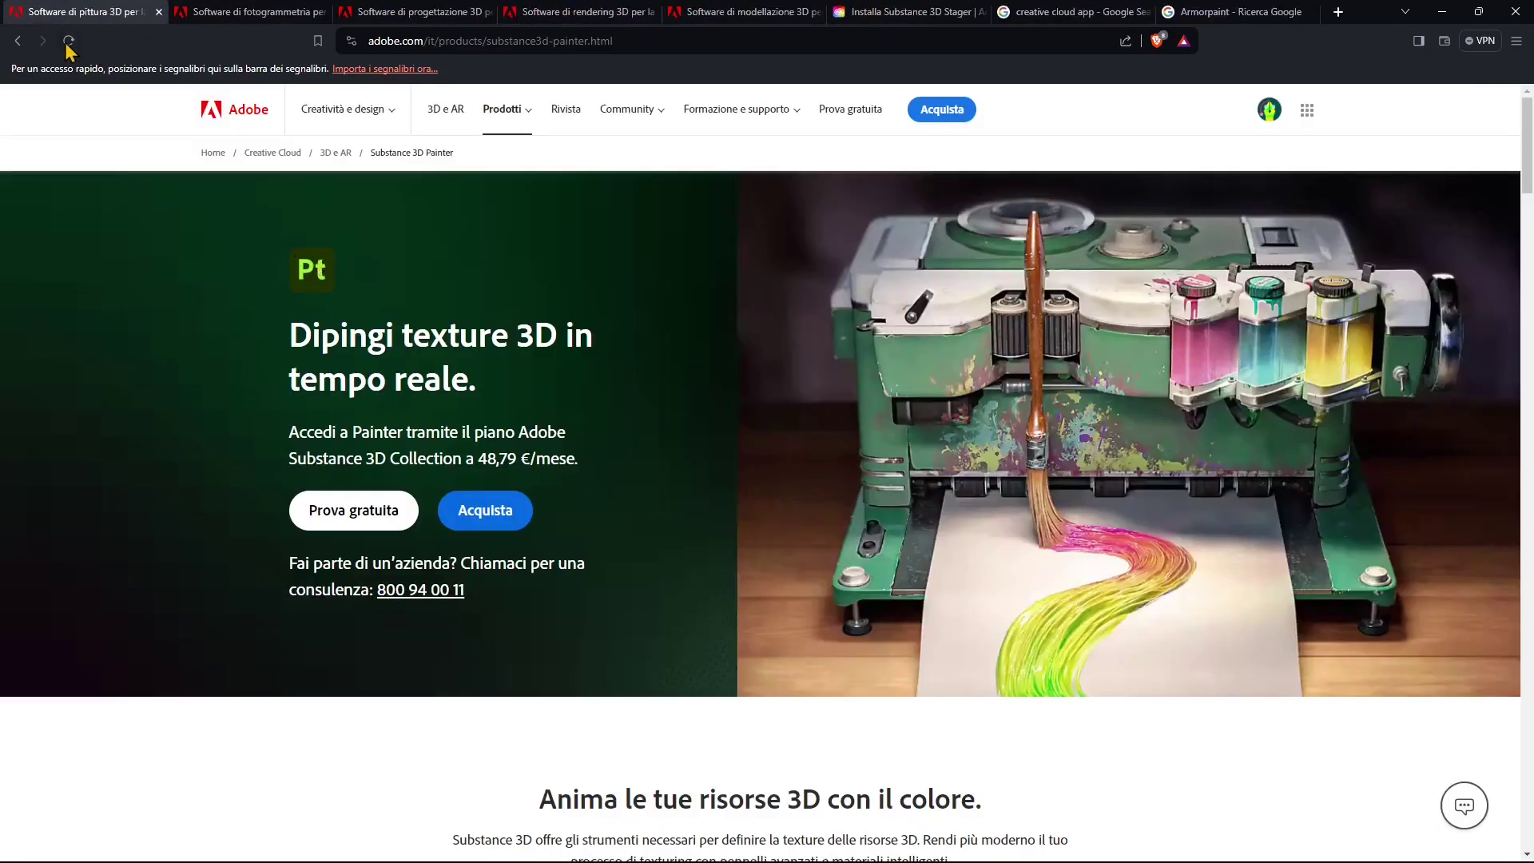
# - Scroll the Italian Painter page down to its plans at 48,79 €, 79,99 € and free
pyautogui.scroll(-4, 123, 246)
pyautogui.scroll(3, 232, 214)
pyautogui.scroll(-7, 232, 214)
pyautogui.scroll(-3, 846, 461)
pyautogui.scroll(-2, 342, 212)
pyautogui.scroll(2, 503, 260)
pyautogui.scroll(-1, 945, 356)
pyautogui.scroll(-10, 945, 356)
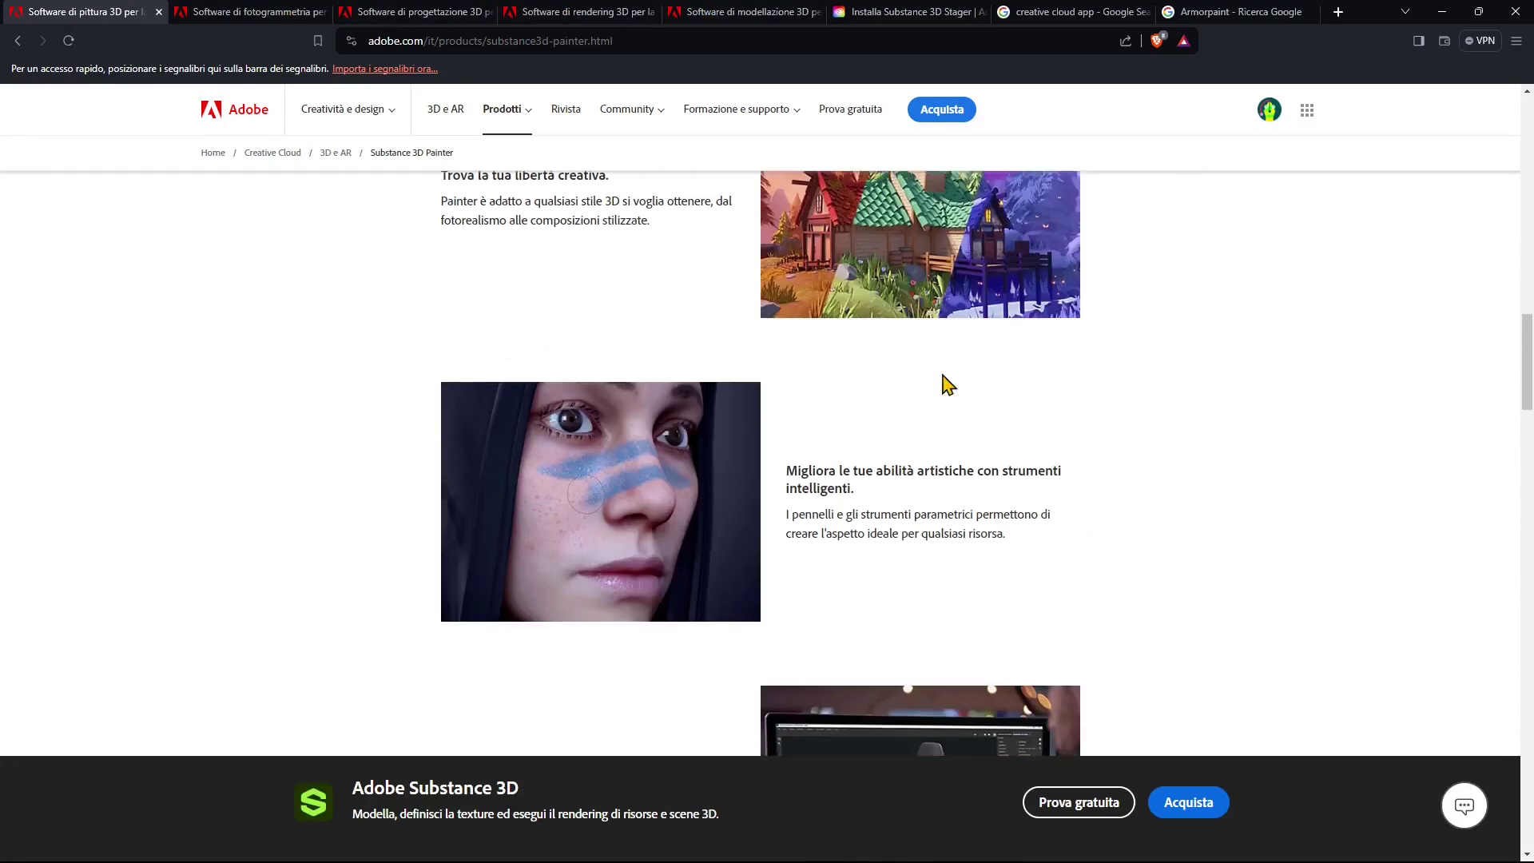
pyautogui.scroll(-10, 675, 365)
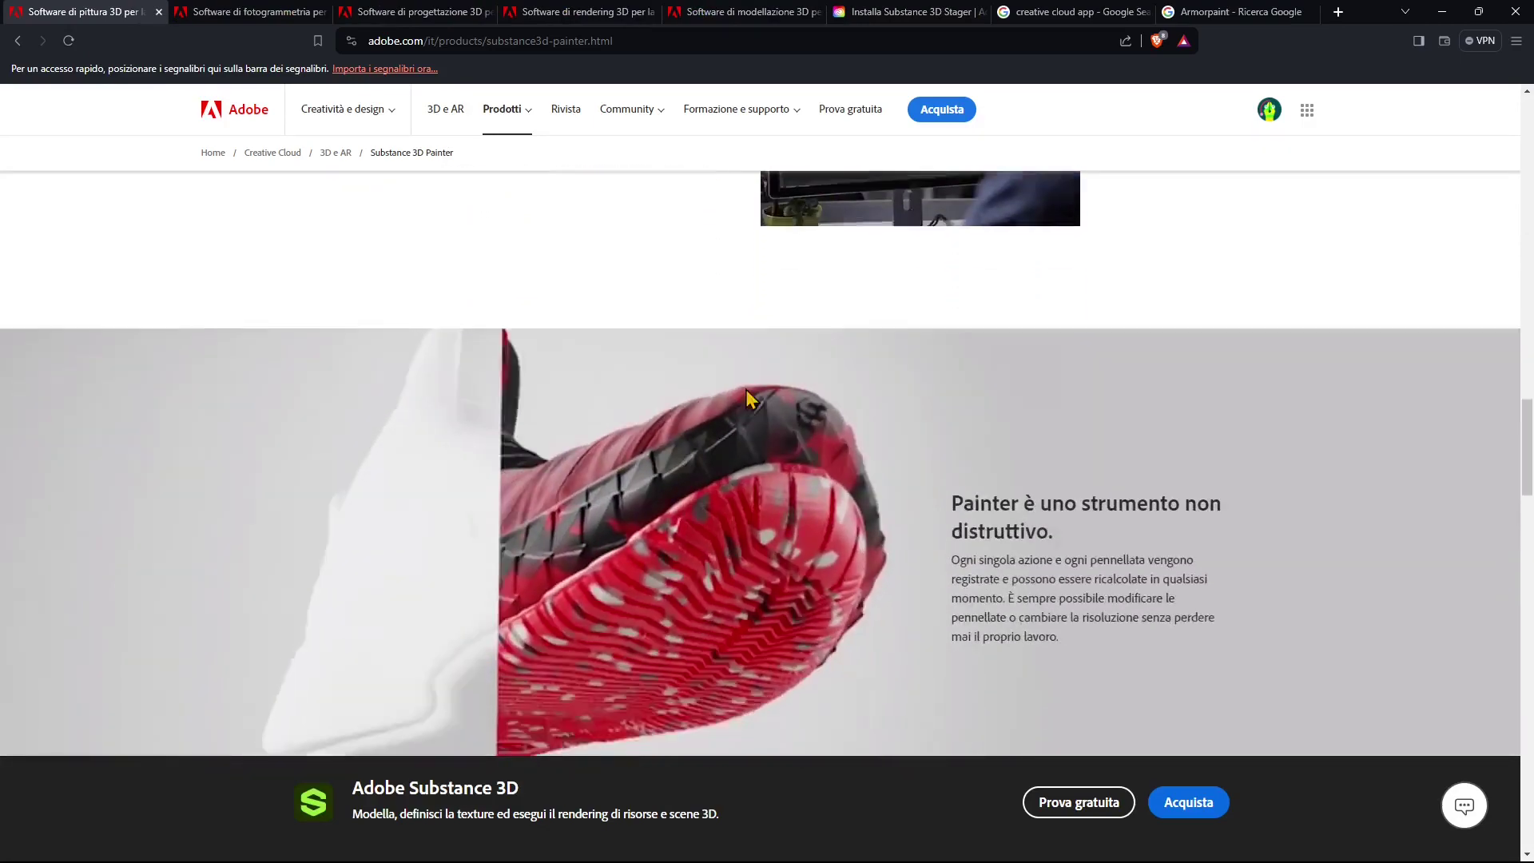
pyautogui.scroll(-8, 674, 438)
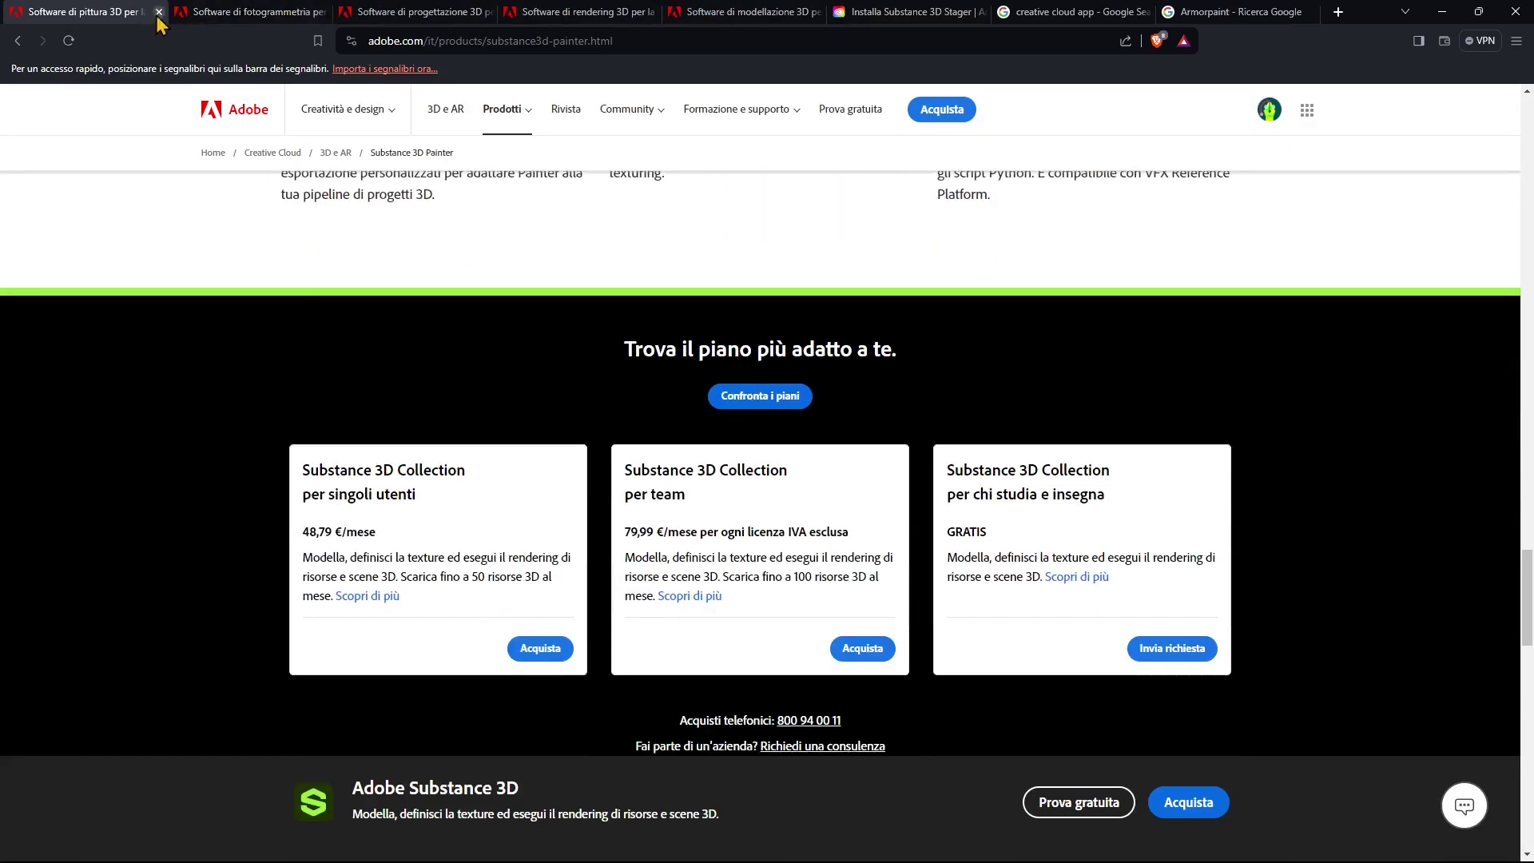
# - Close the Painter and Sampler tabs and scroll the Italian Designer page priced at 48,79 €/mese
pyautogui.click(171, 16)
pyautogui.click(159, 12)
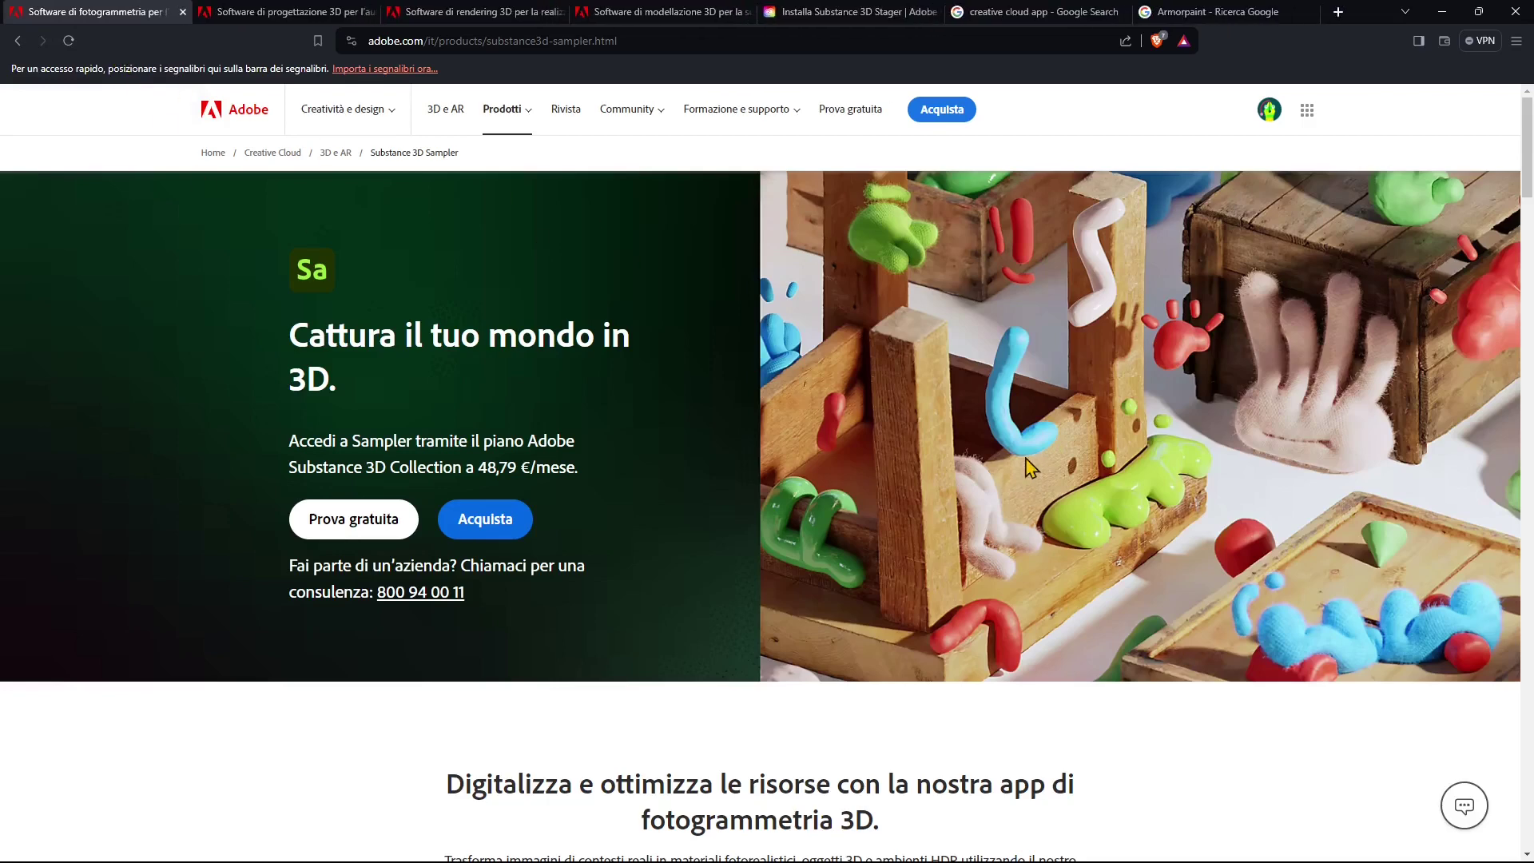
pyautogui.scroll(-10, 680, 301)
pyautogui.scroll(-10, 1078, 399)
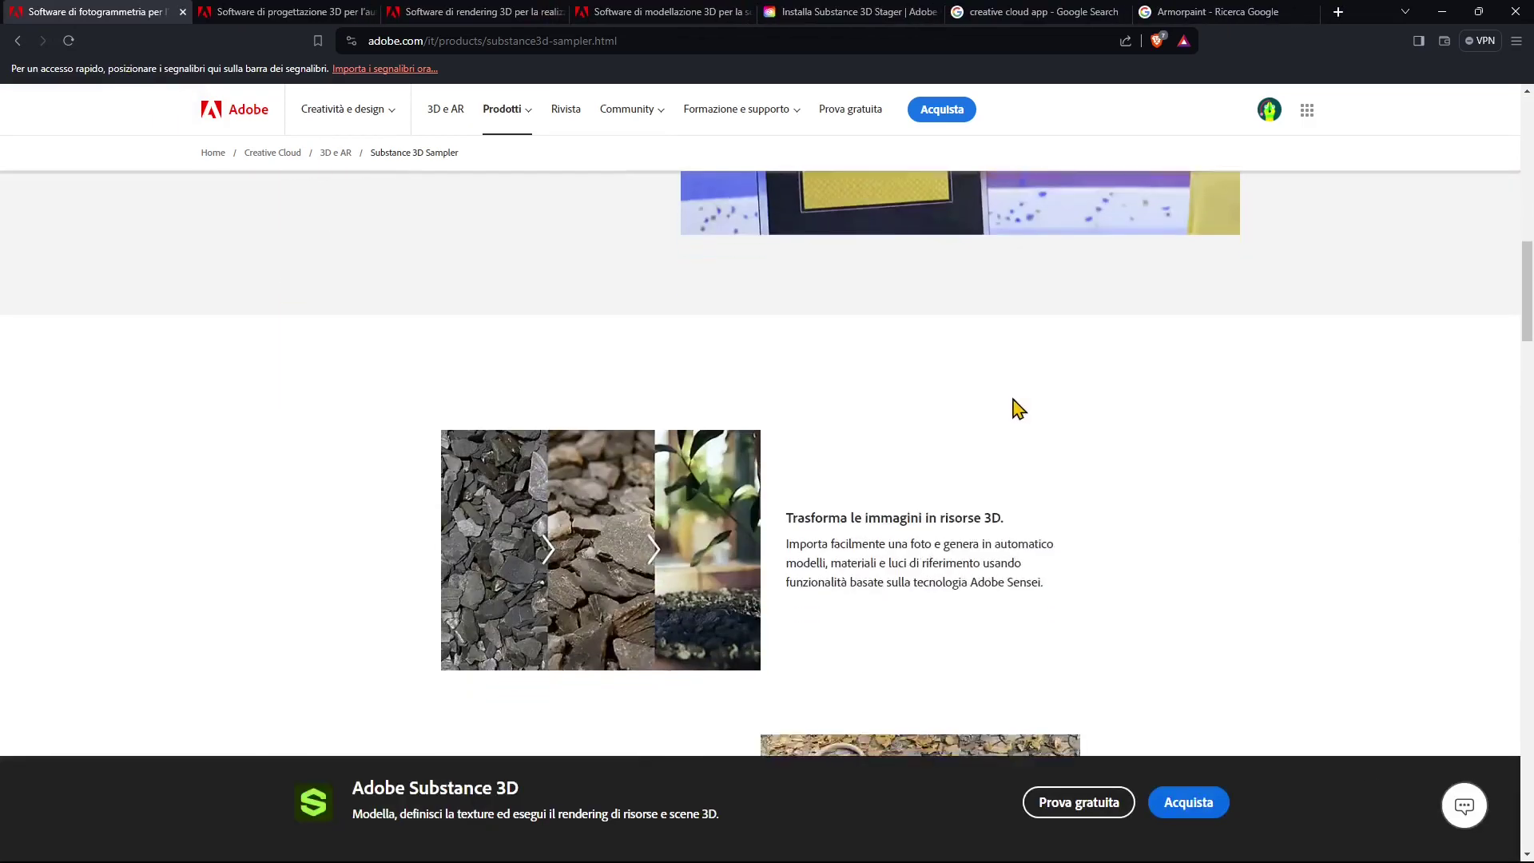
pyautogui.scroll(-6, 791, 389)
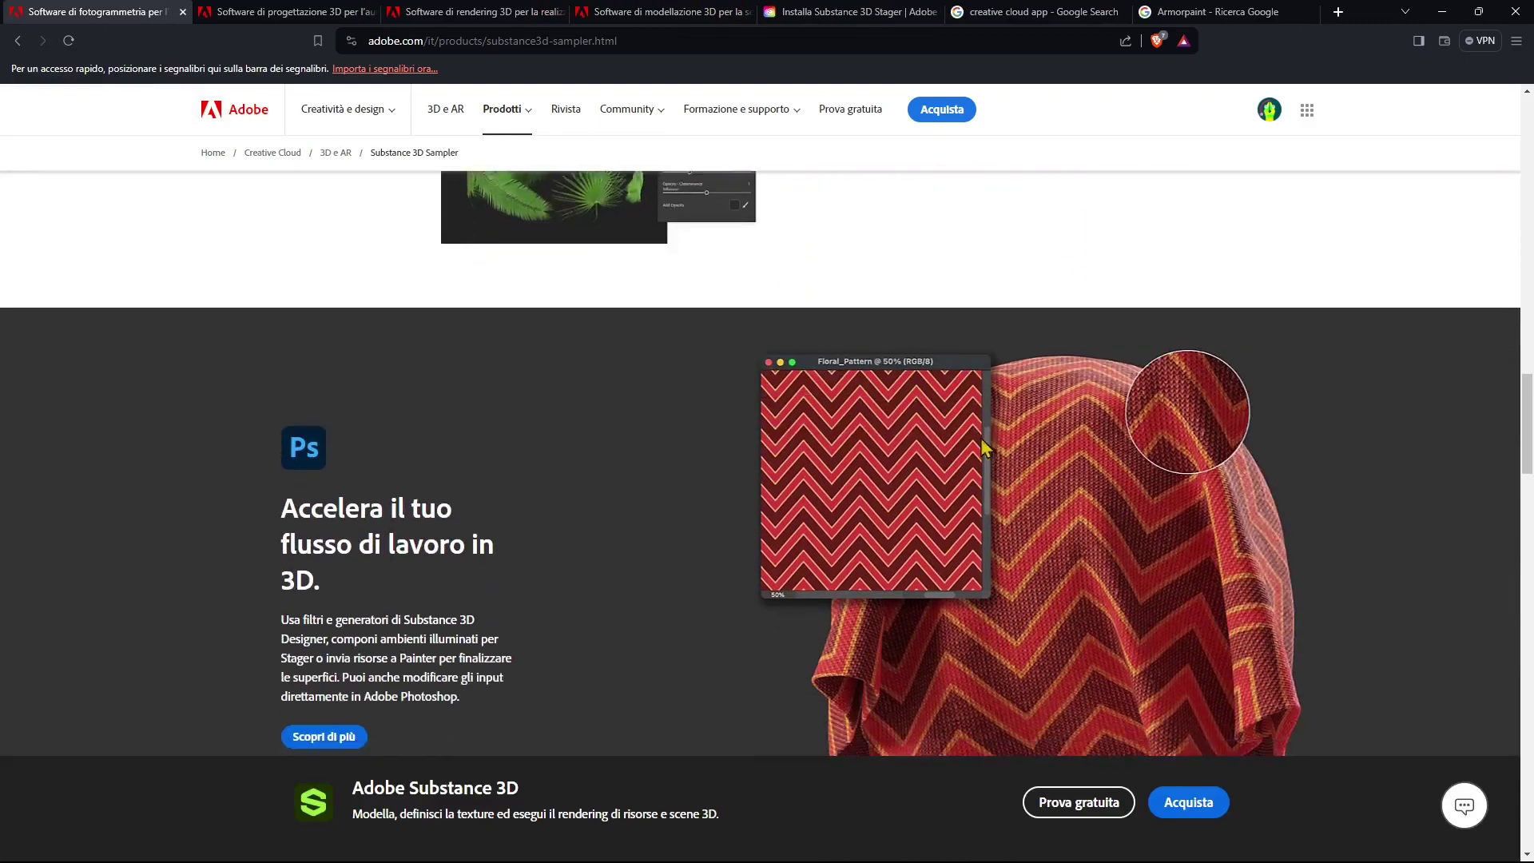
# - Close the Substance 3D Sampler and Designer tabs, reaching the Stager page priced at 48,79 €/mese
pyautogui.click(182, 11)
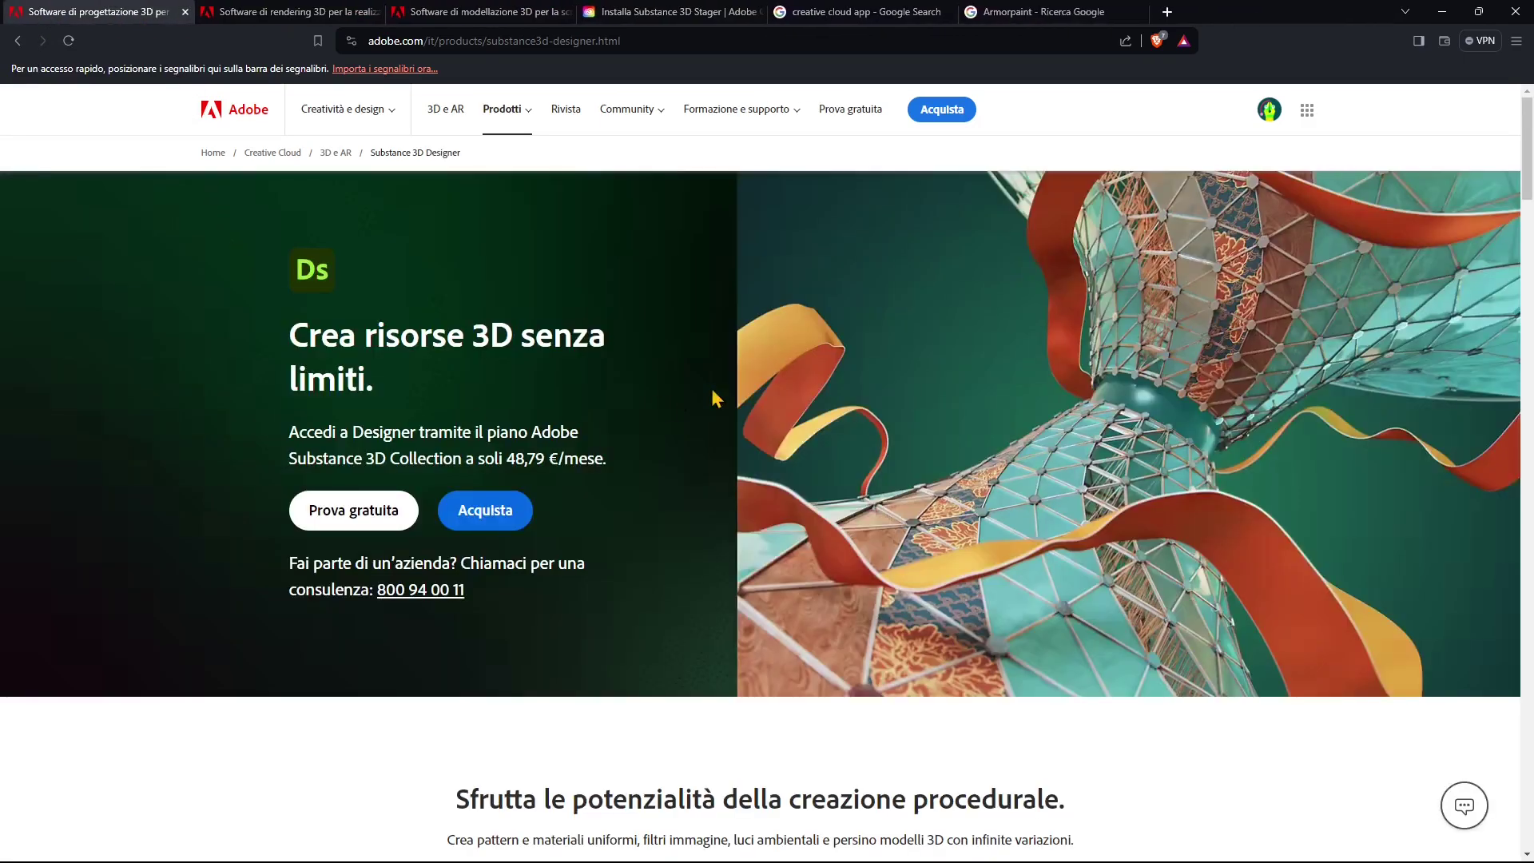
pyautogui.scroll(-12, 846, 486)
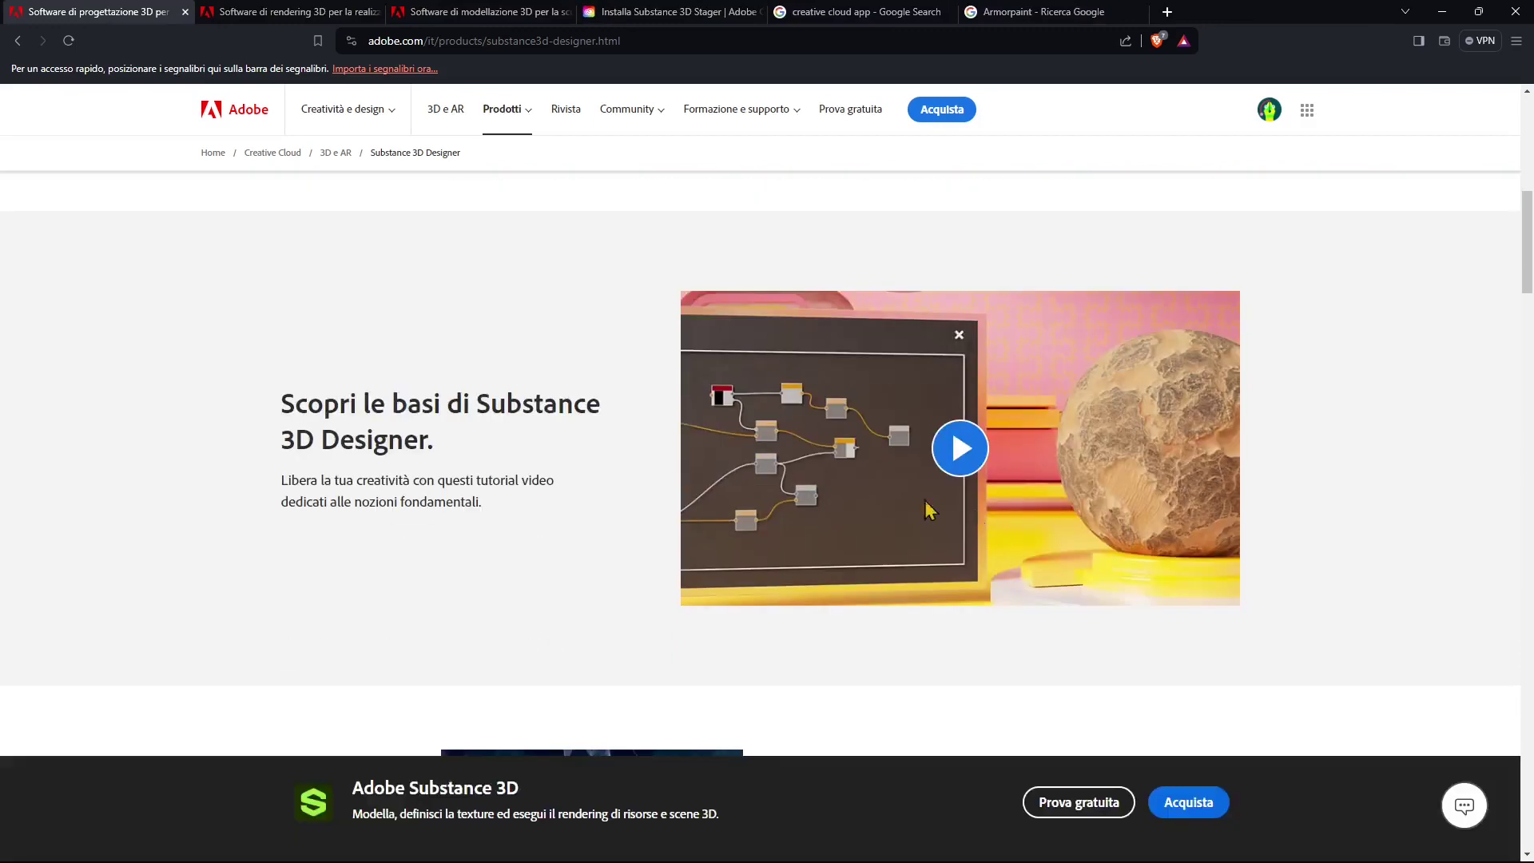
pyautogui.scroll(-12, 735, 397)
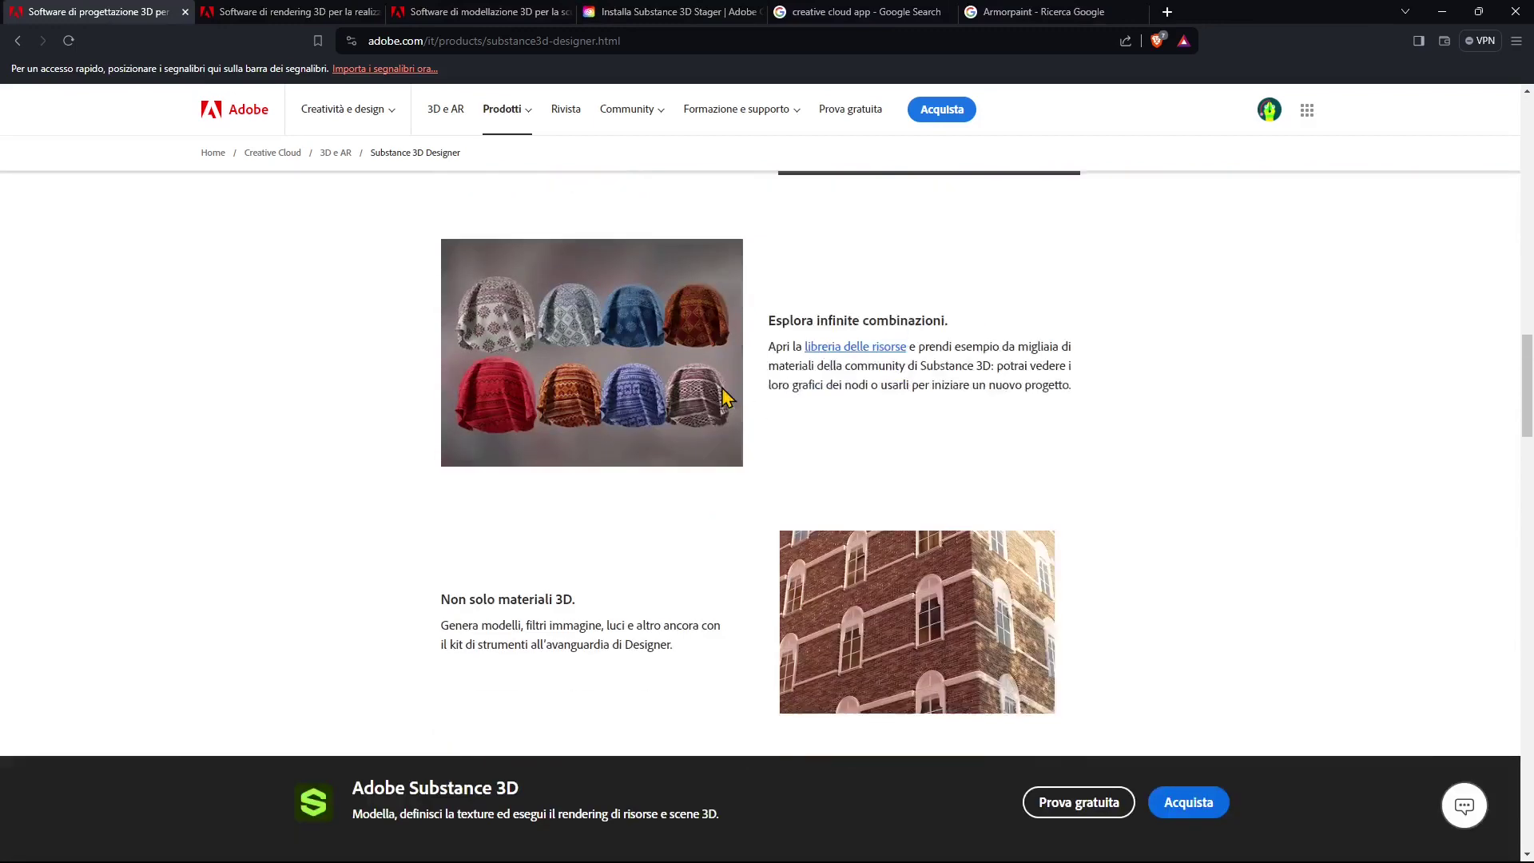
pyautogui.scroll(-1, 671, 391)
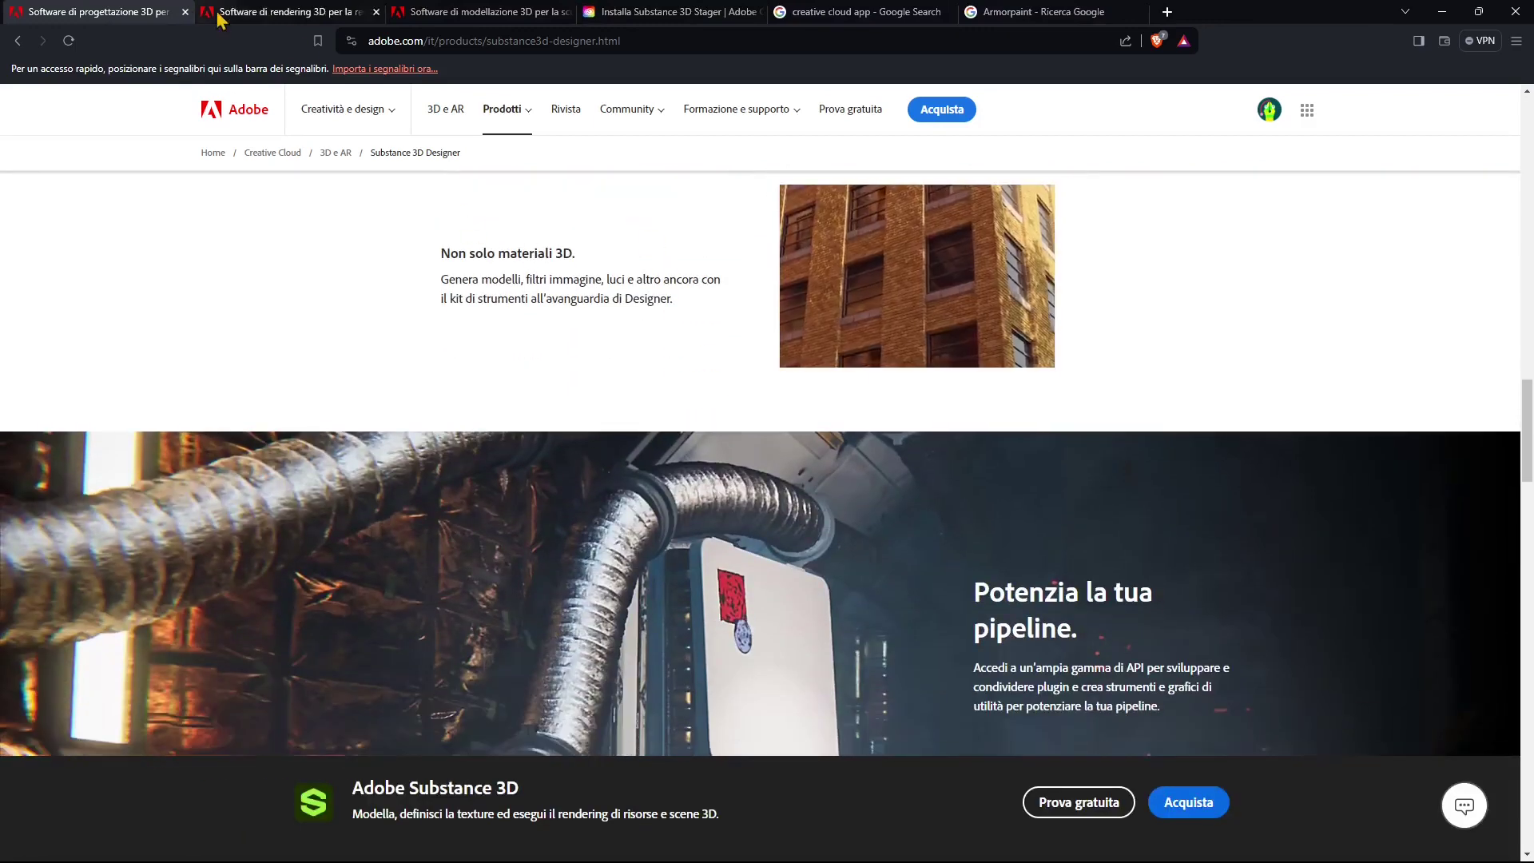
pyautogui.click(185, 11)
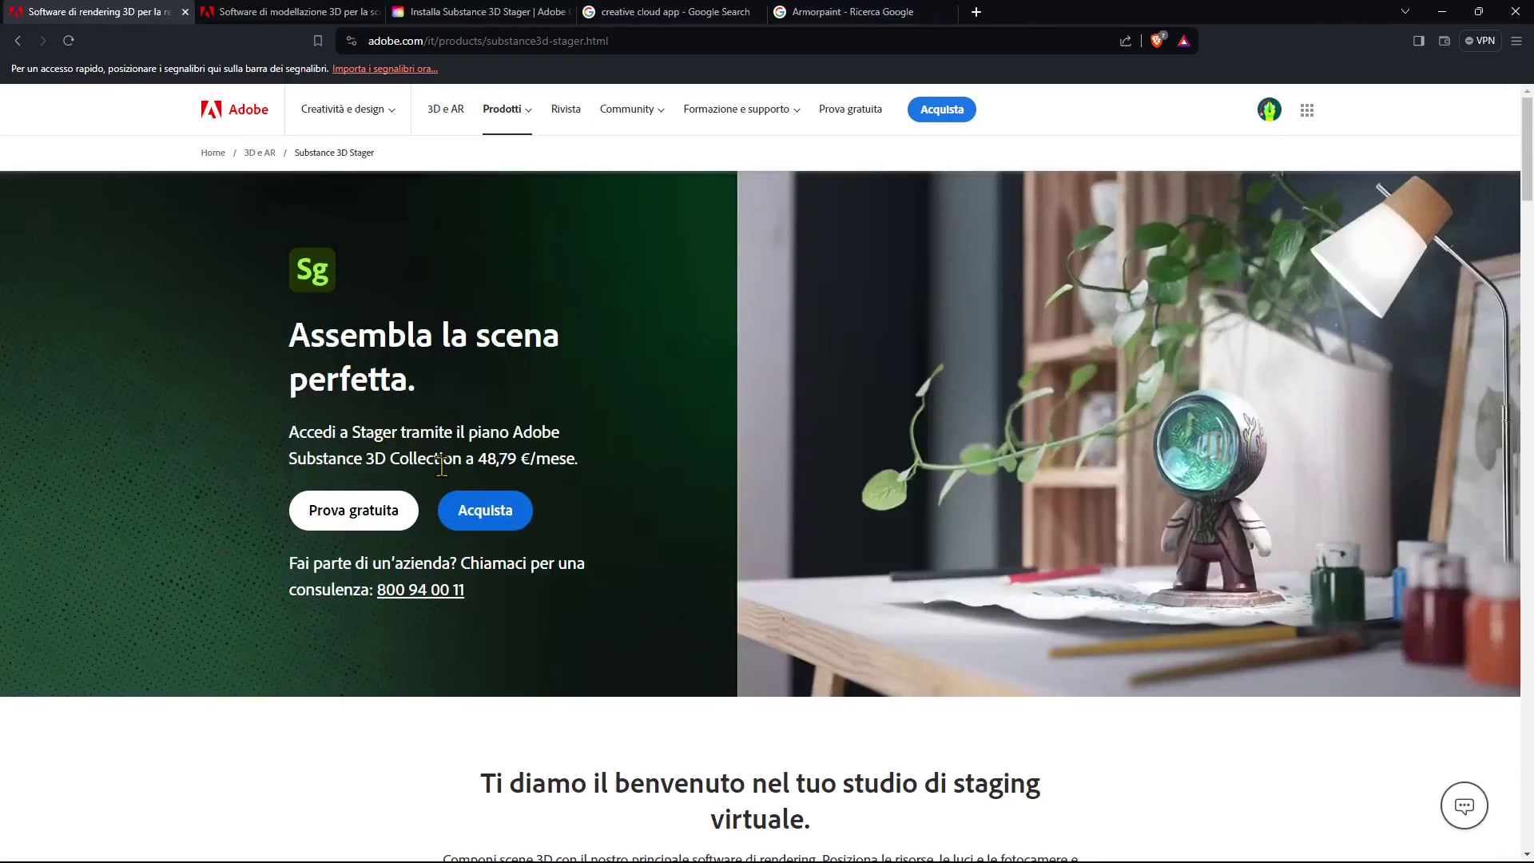
pyautogui.scroll(-10, 1043, 491)
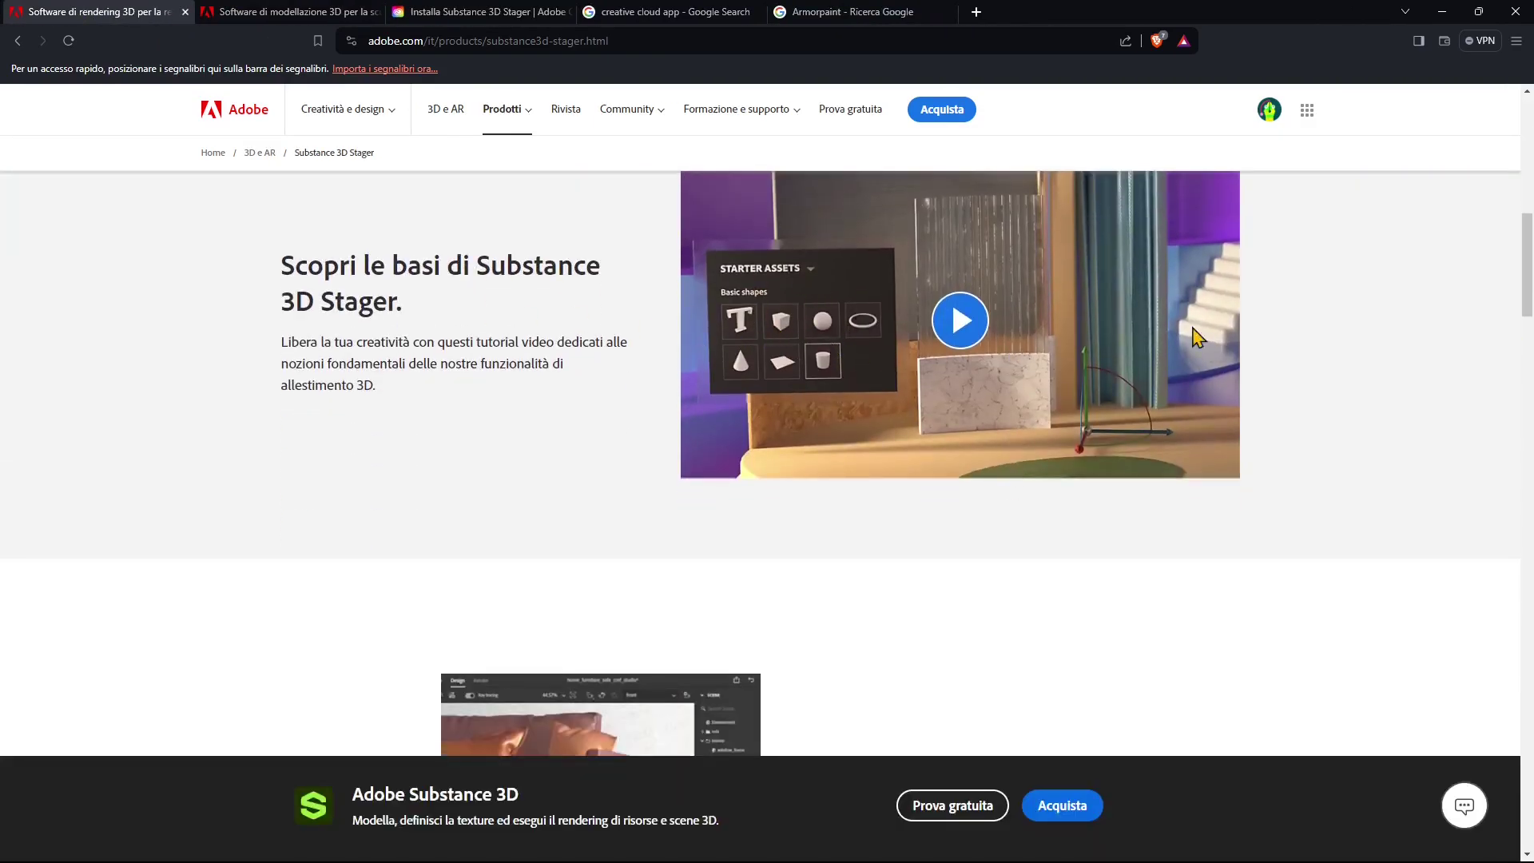
# - Close the Substance 3D Stager tab, then the Modeler tab, revealing the Creative Cloud Stager install page
pyautogui.scroll(-11, 1204, 331)
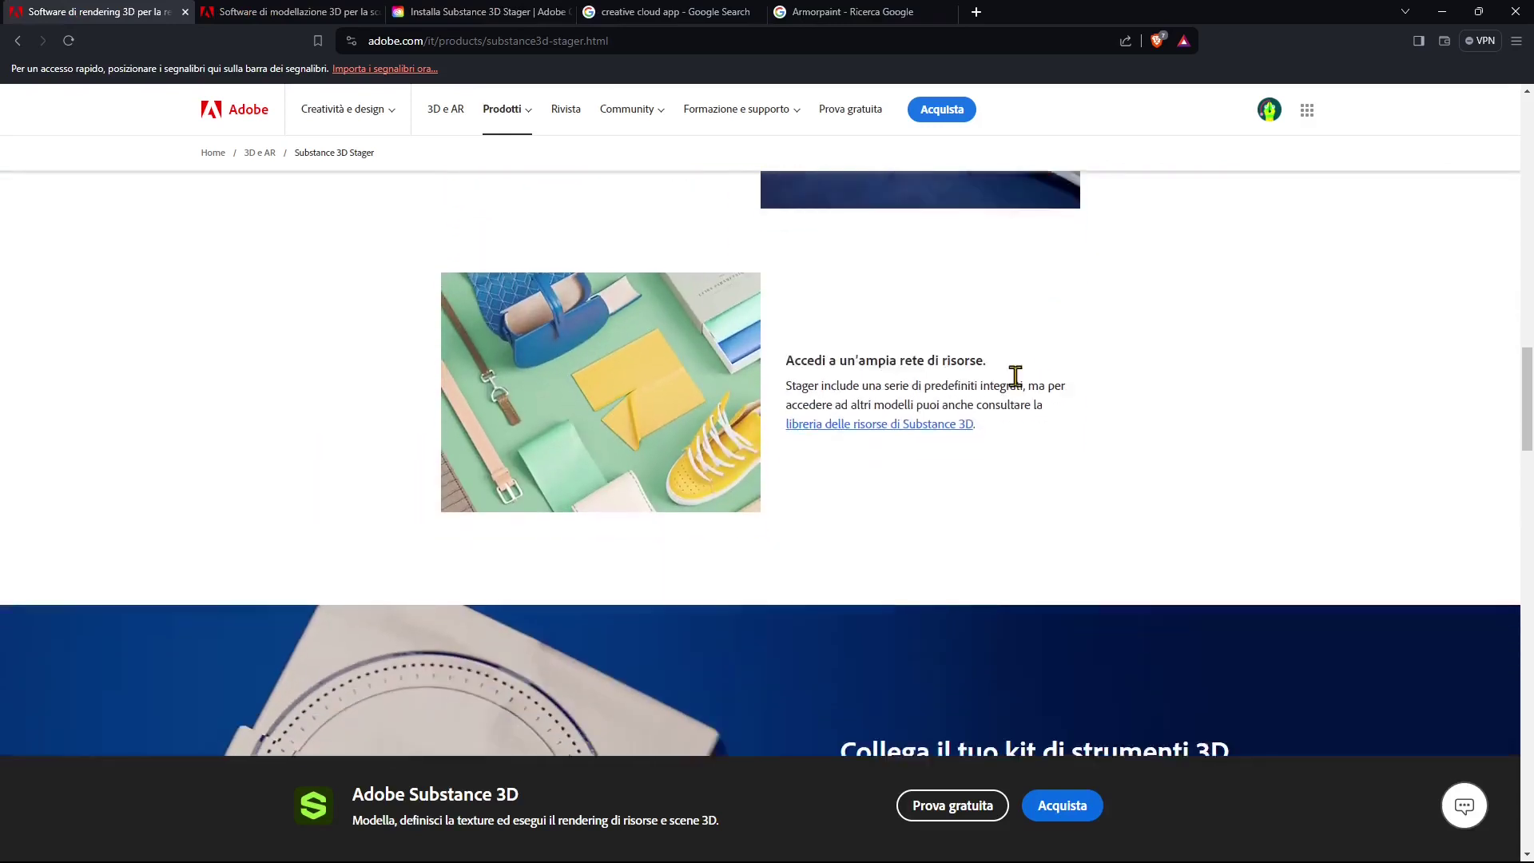
pyautogui.scroll(-2, 1014, 376)
pyautogui.click(184, 12)
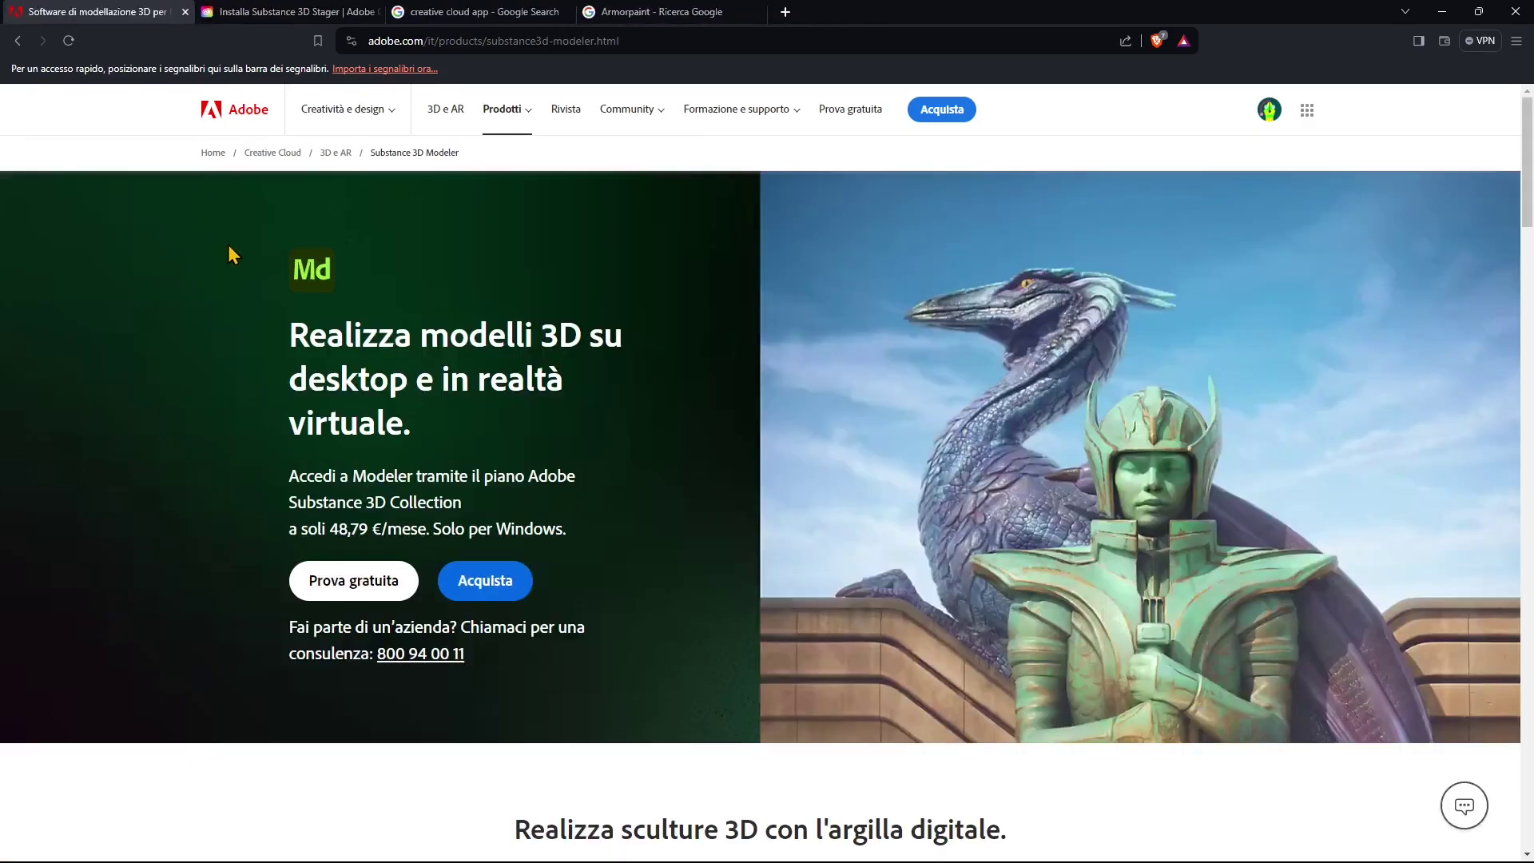
pyautogui.scroll(-8, 729, 455)
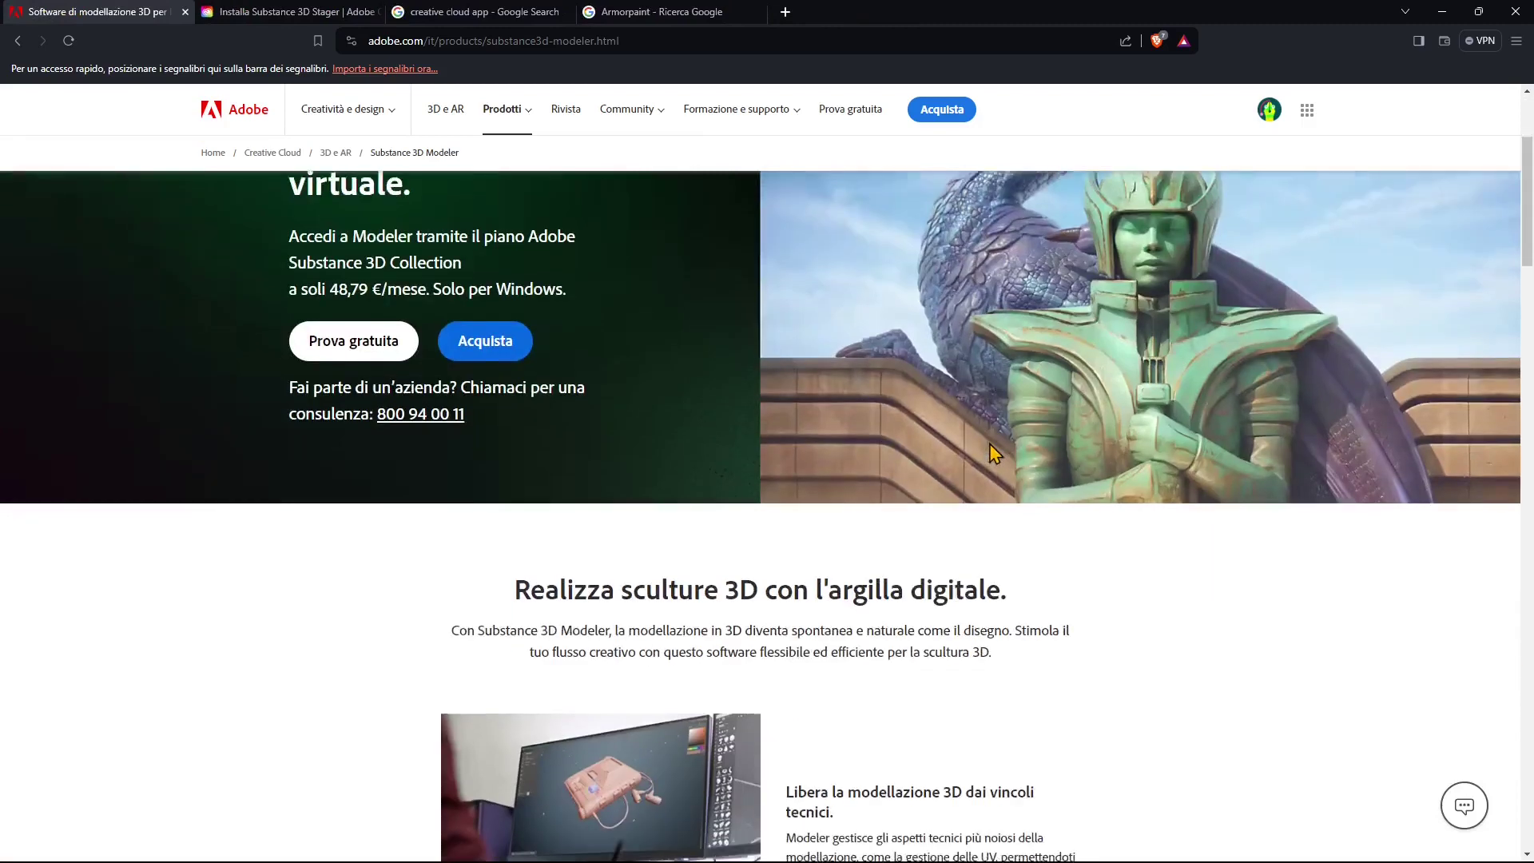
pyautogui.scroll(-9, 628, 408)
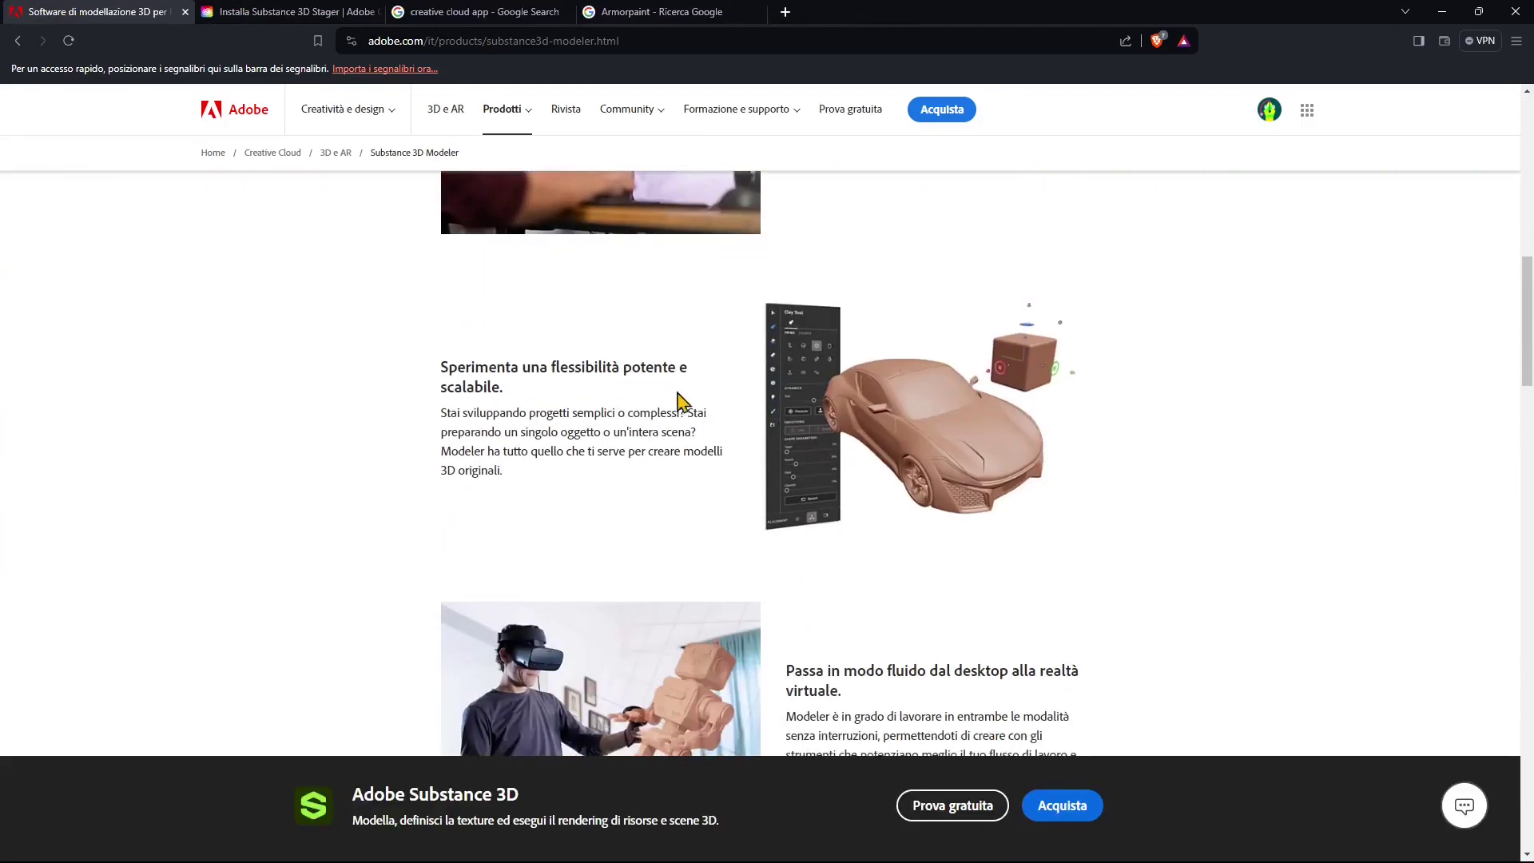
pyautogui.scroll(-5, 668, 415)
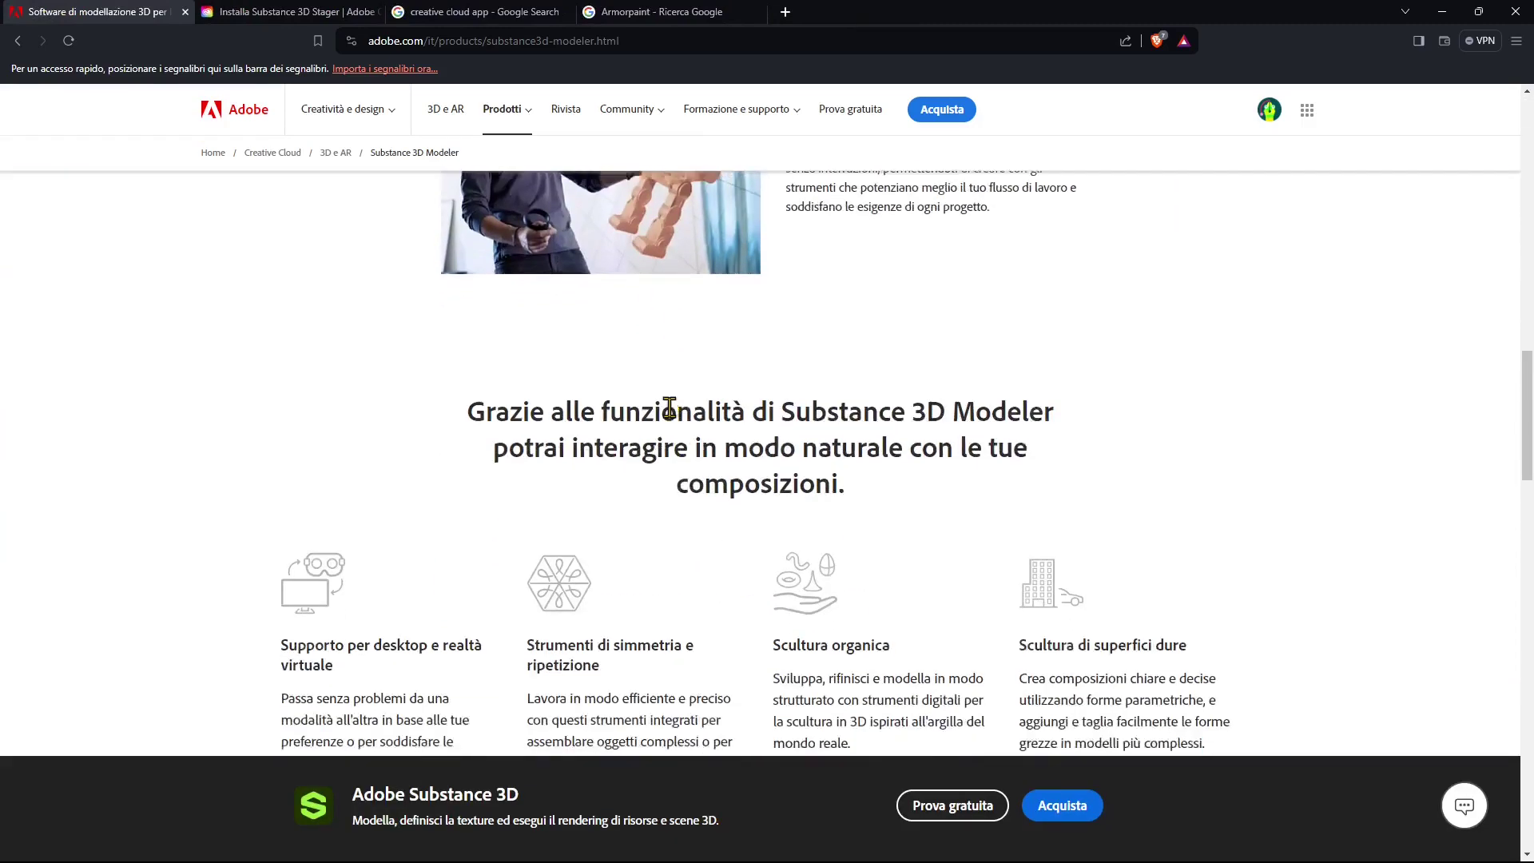
pyautogui.click(185, 11)
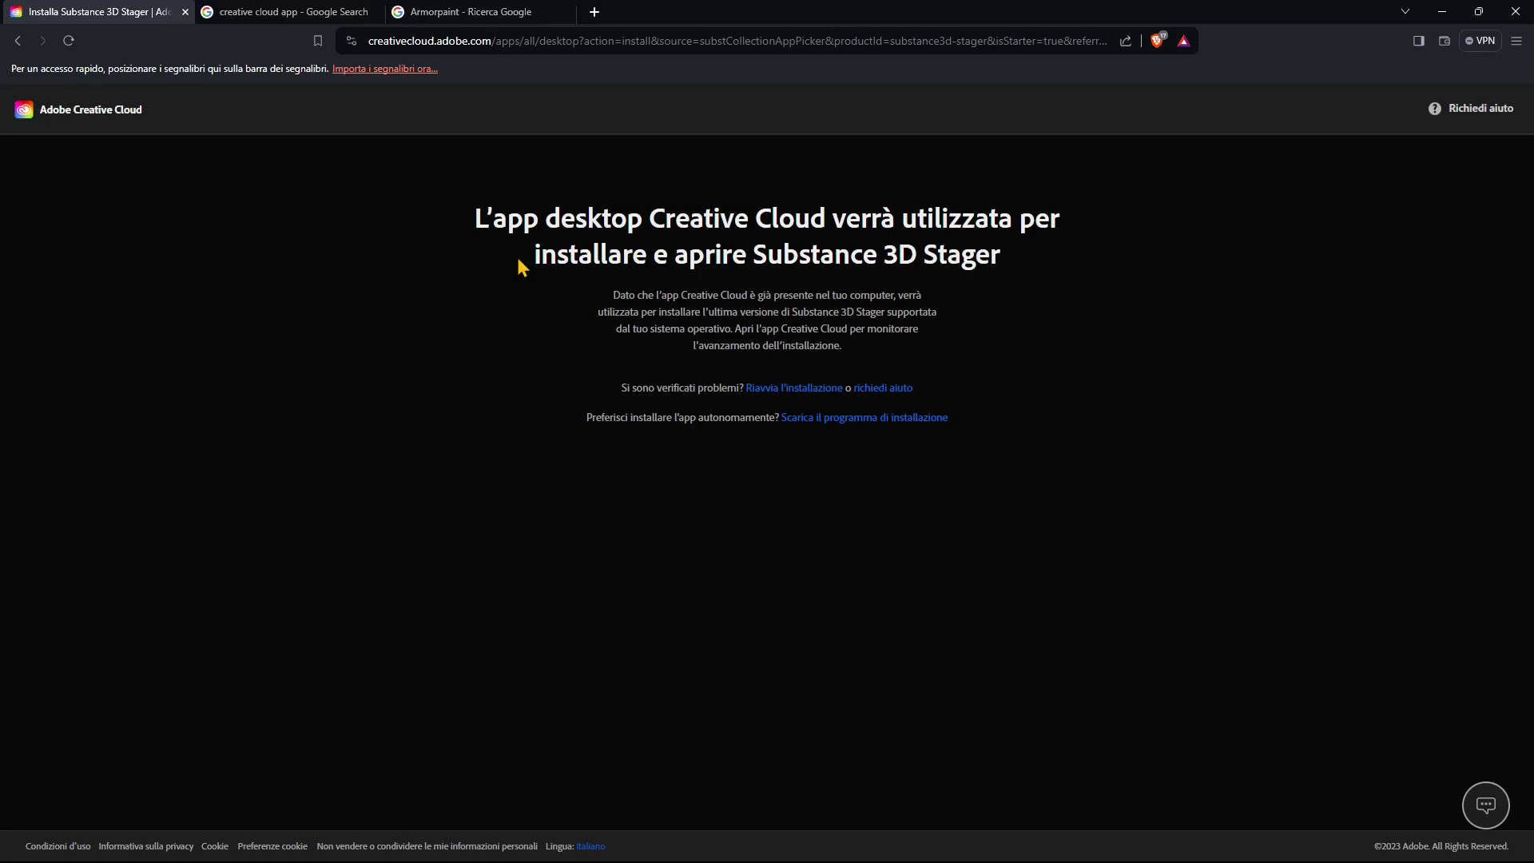
# - Close the Stager install tab, view the Download Creative Cloud result, then close it with Ctrl+W
pyautogui.click(184, 12)
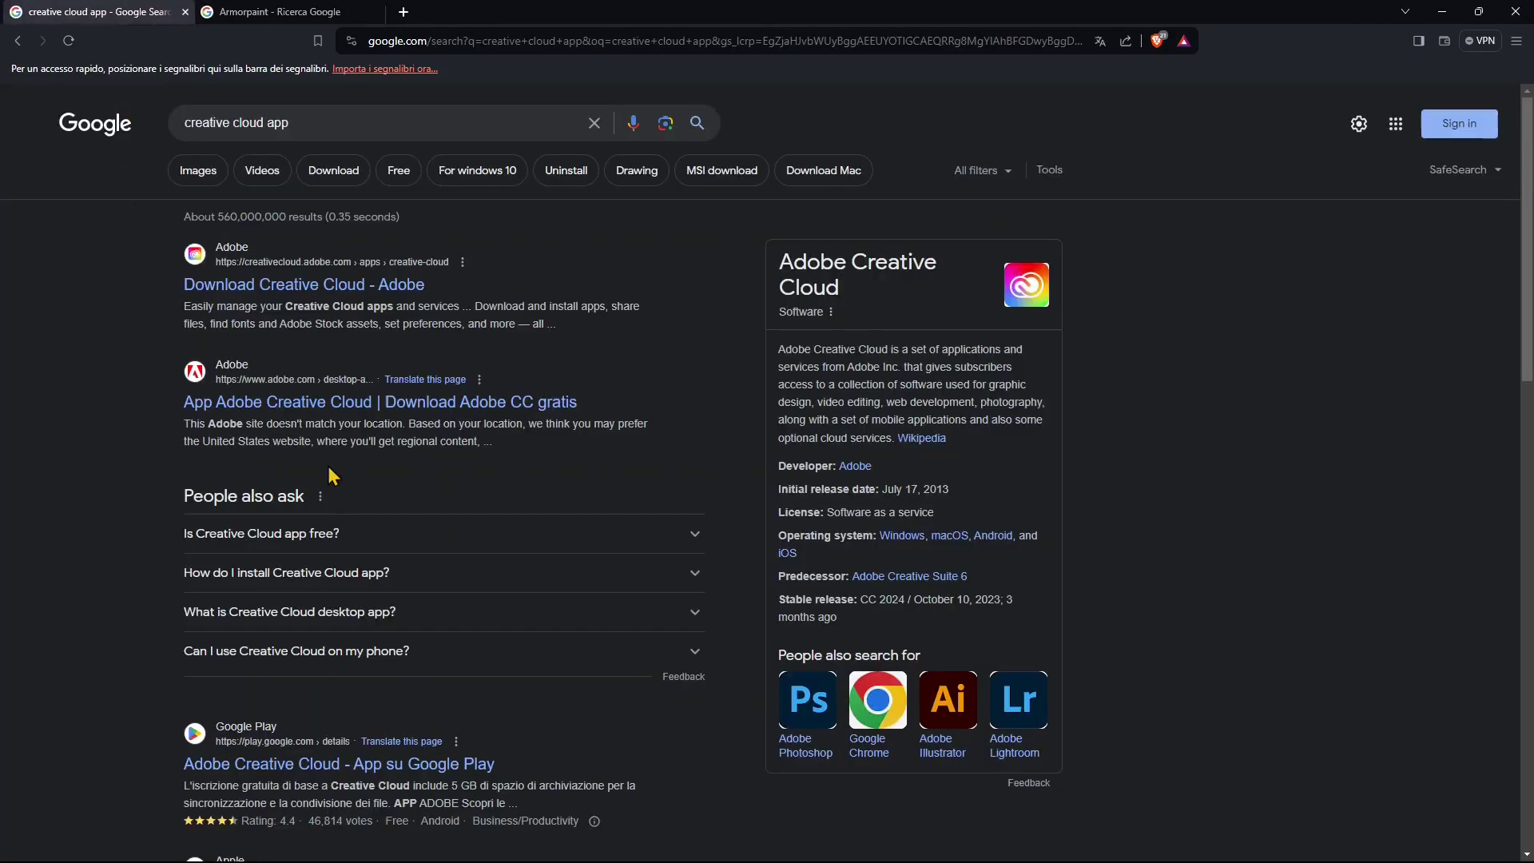
pyautogui.click(229, 285)
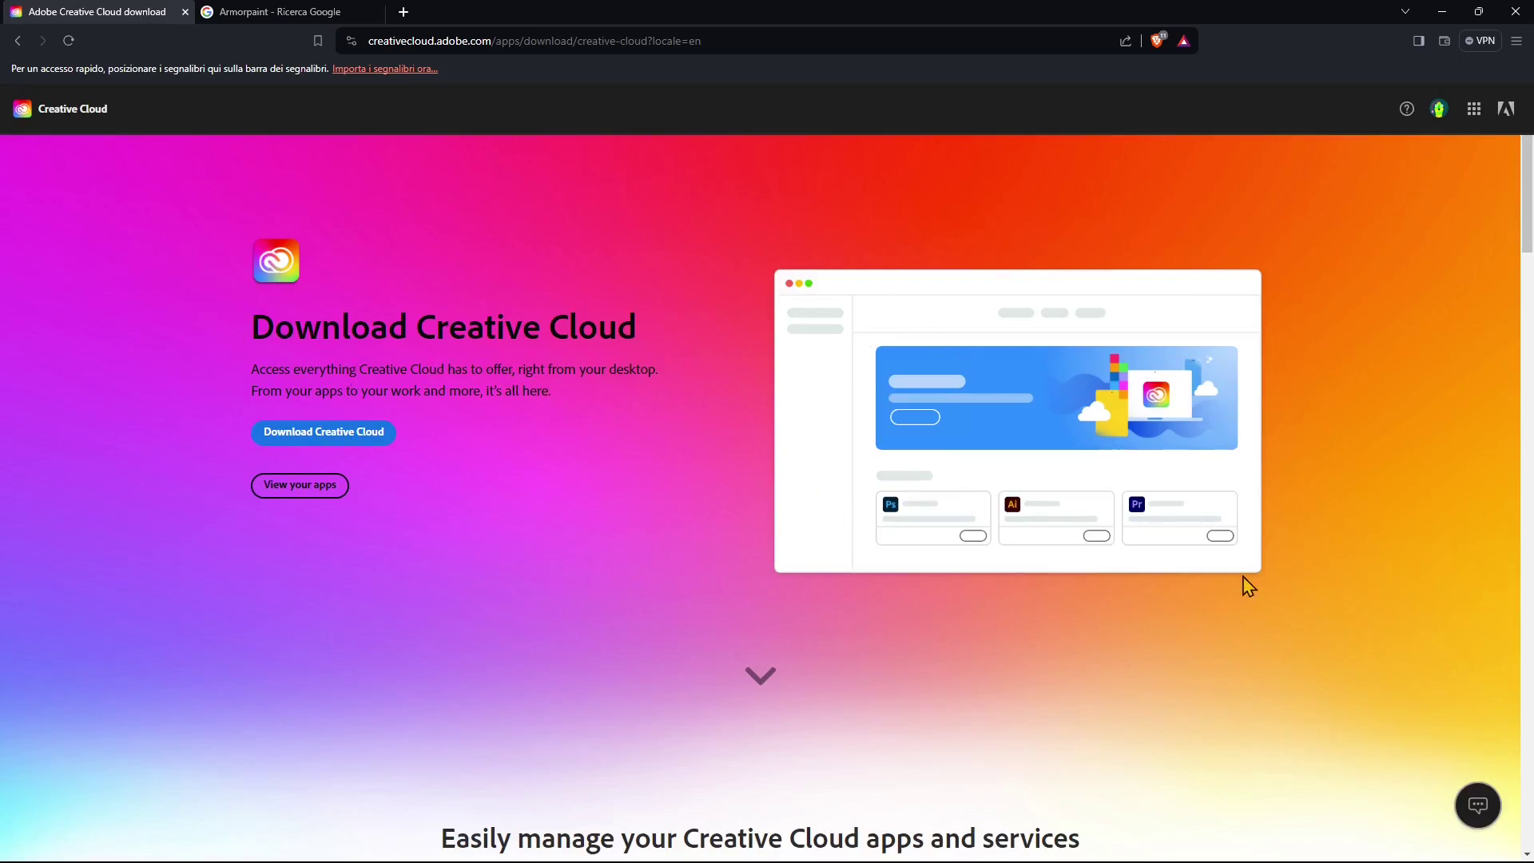
pyautogui.hotkey('ctrl', 'w')
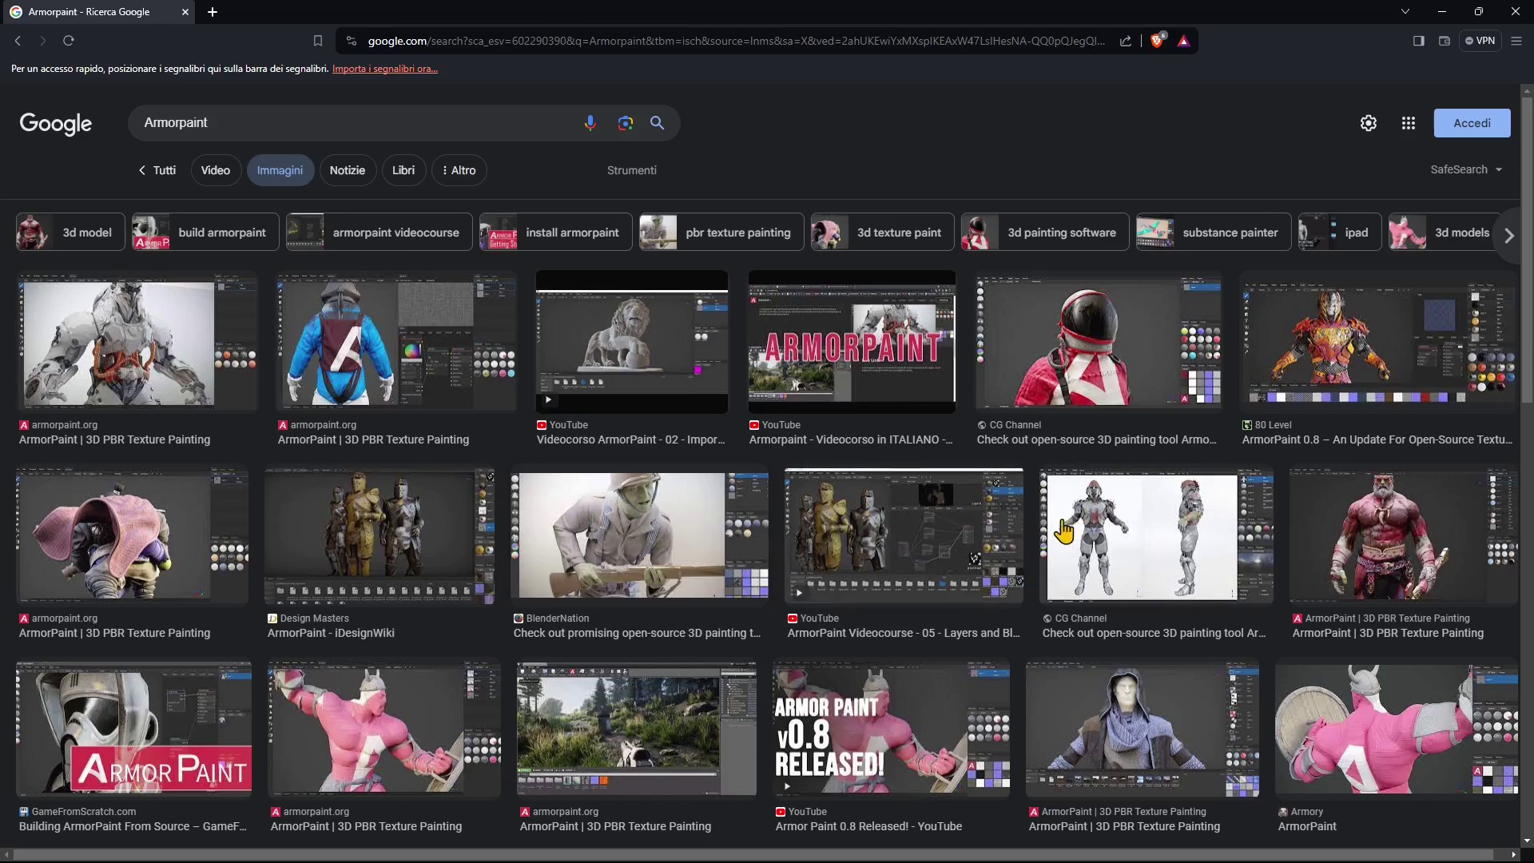
# - Scroll through the Google Images results for Armorpaint
pyautogui.scroll(-1, 1068, 523)
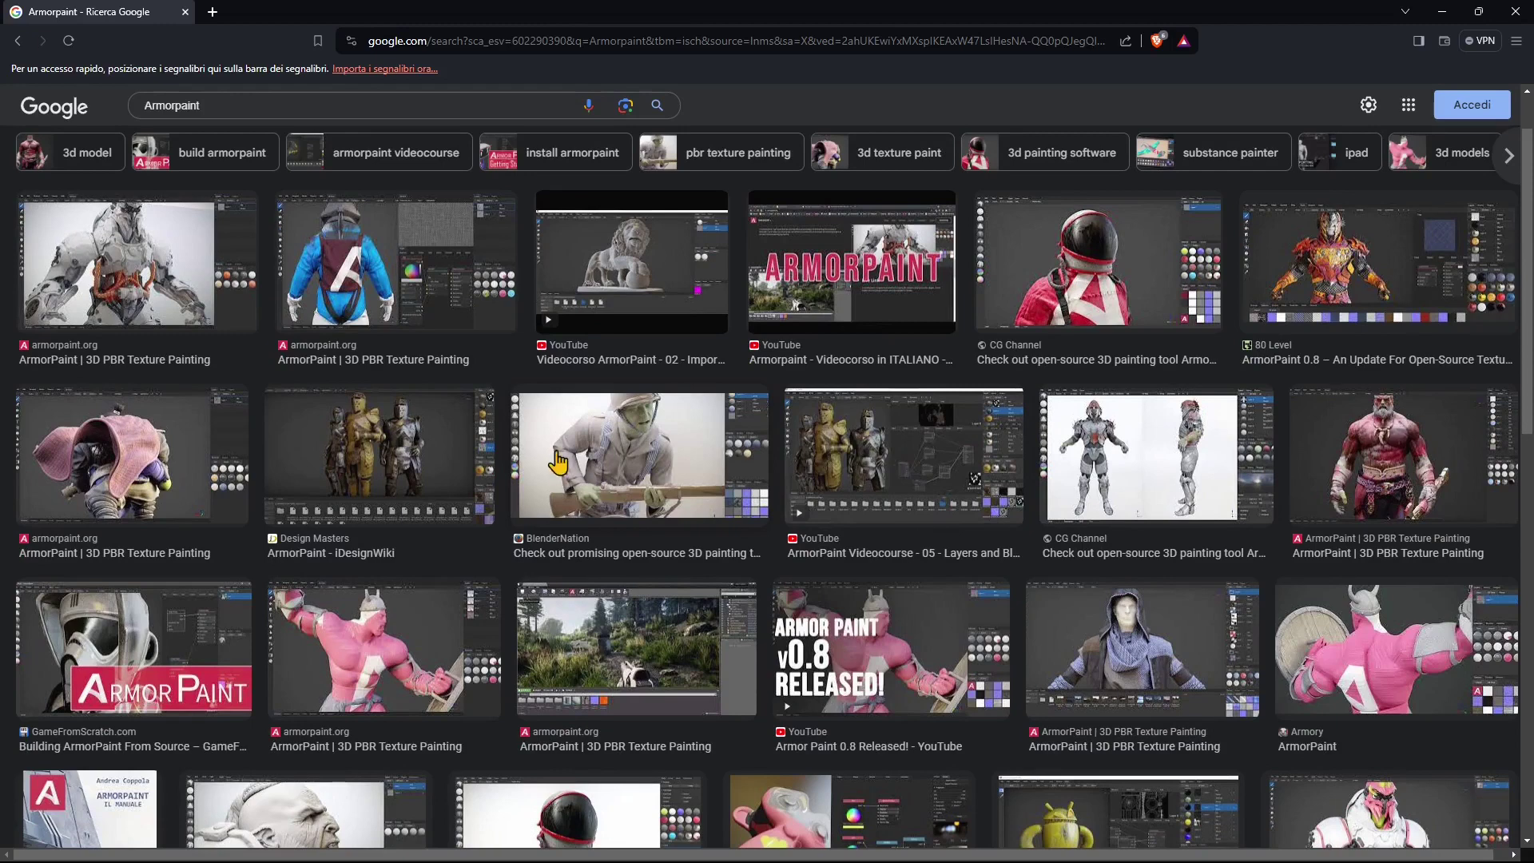
pyautogui.scroll(-1, 546, 446)
pyautogui.scroll(-1, 546, 442)
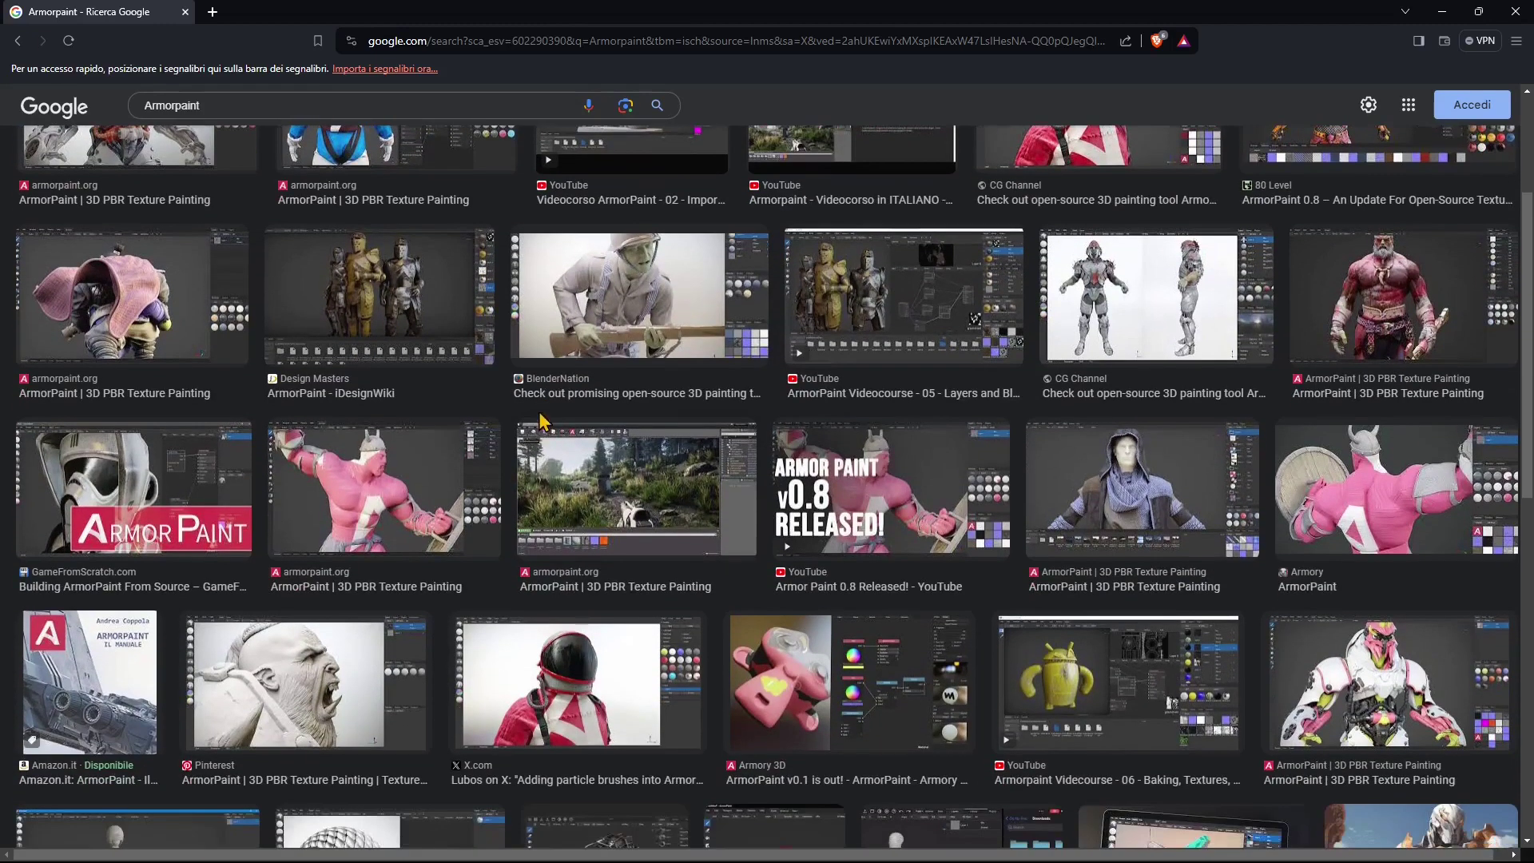
pyautogui.scroll(3, 540, 418)
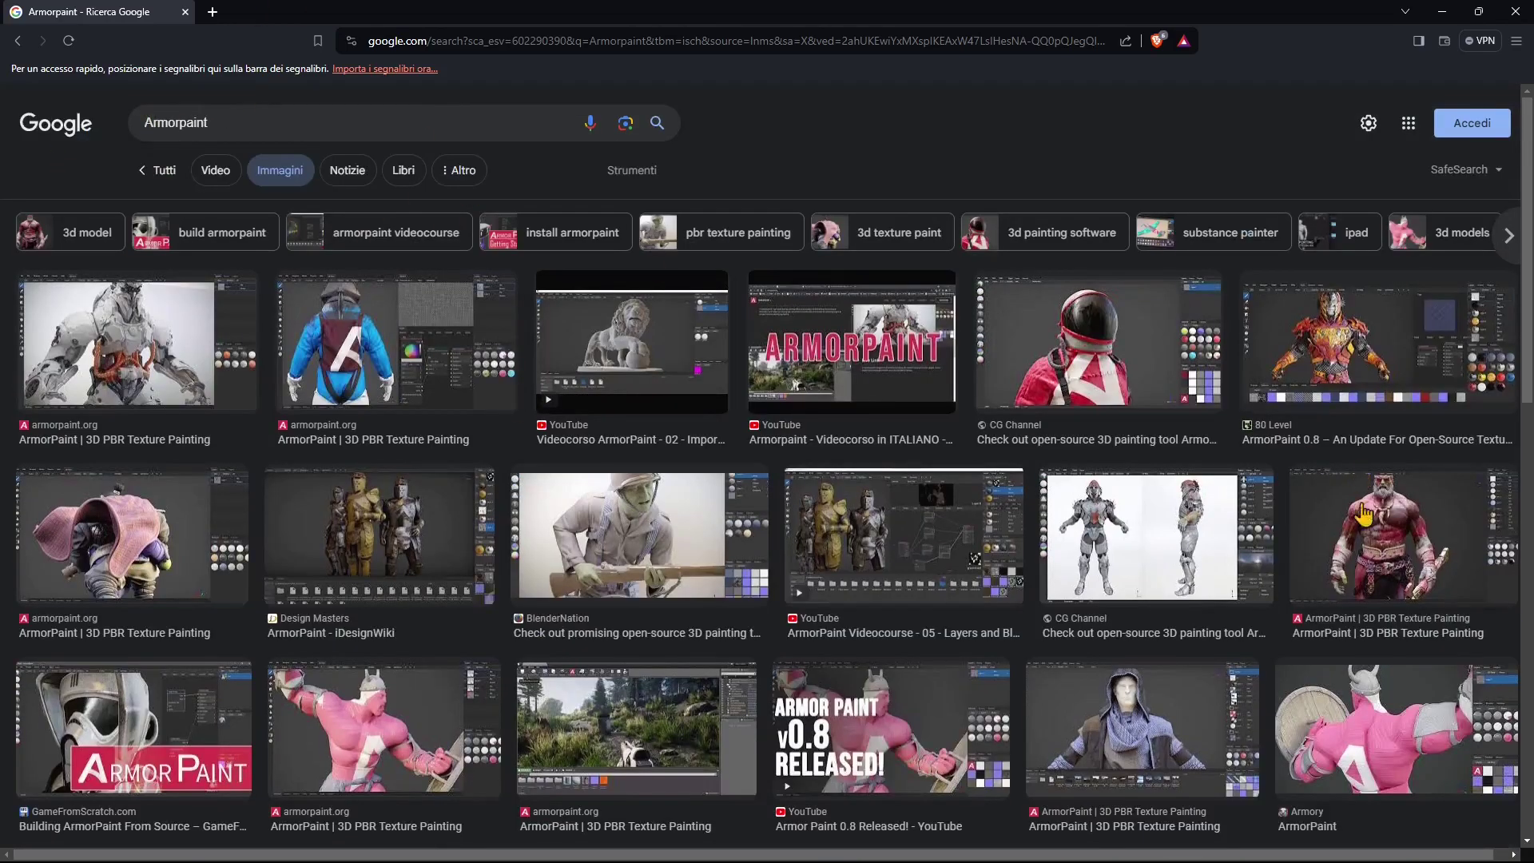
pyautogui.scroll(-6, 640, 357)
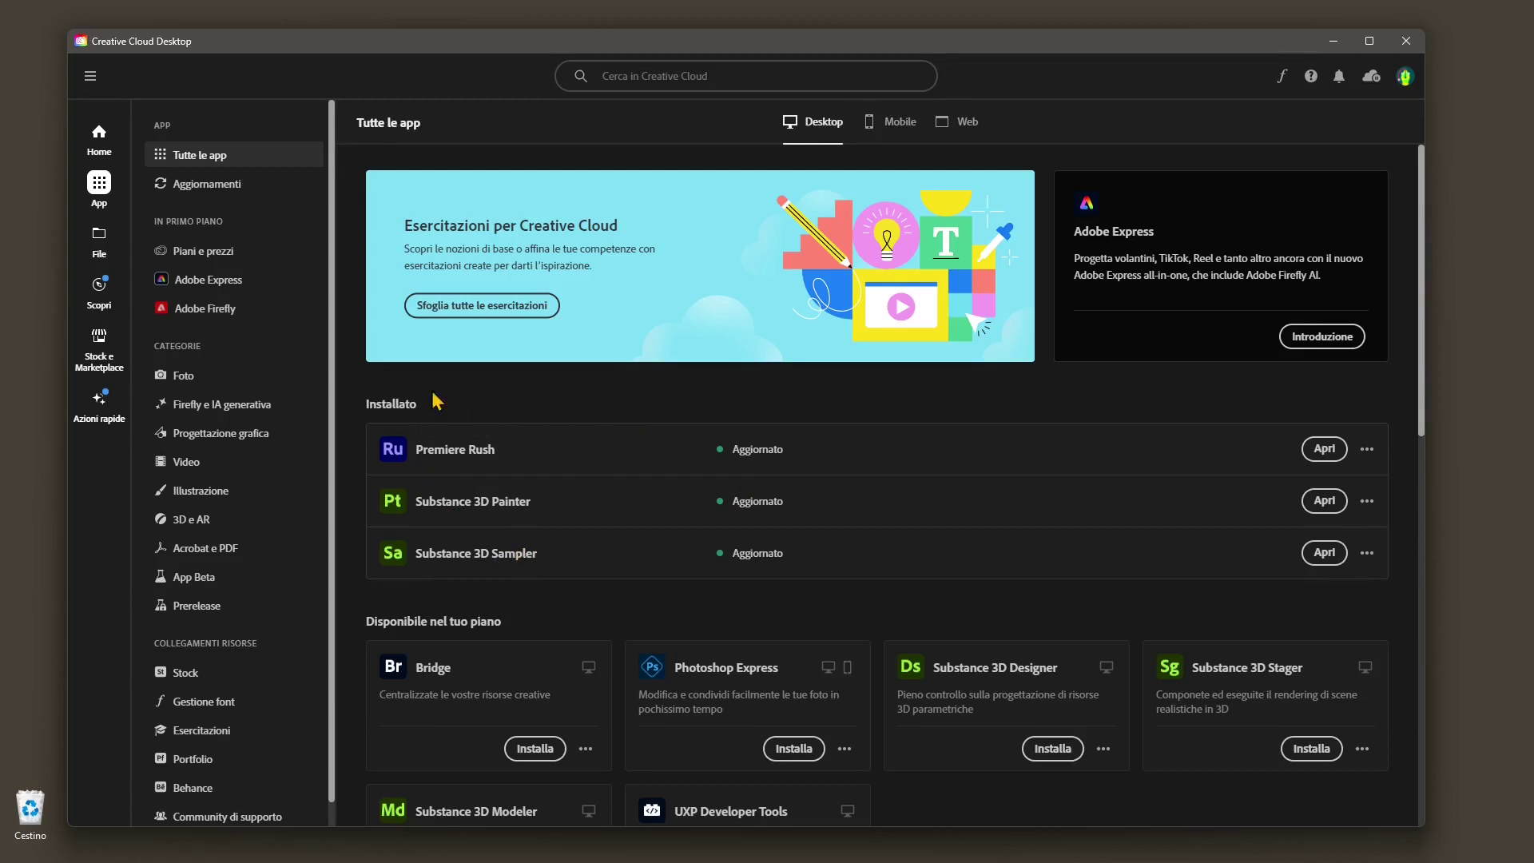
pyautogui.scroll(-2, 677, 603)
pyautogui.scroll(2, 901, 630)
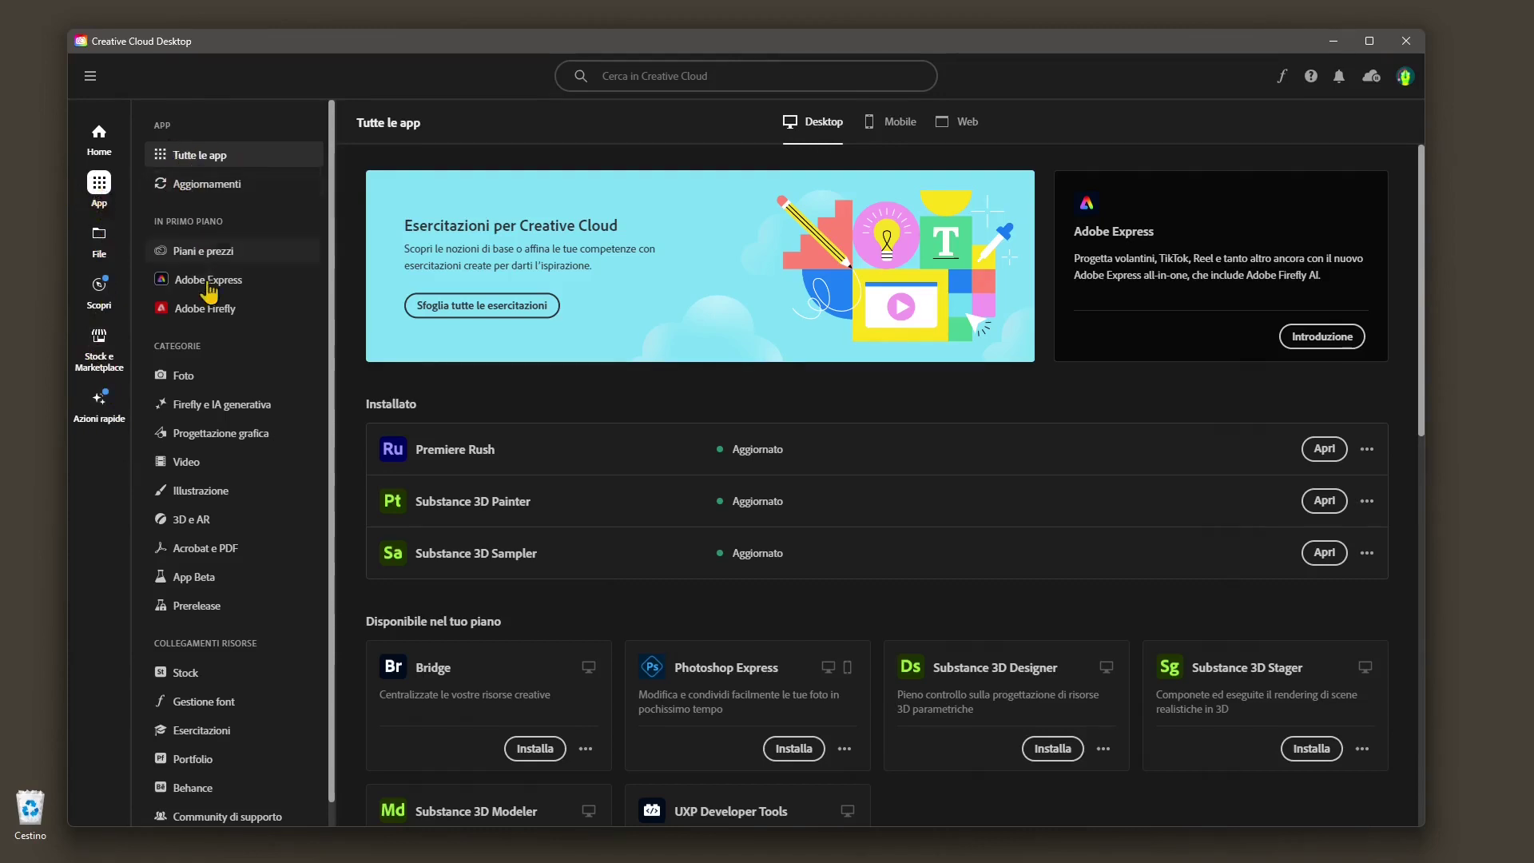
pyautogui.click(191, 519)
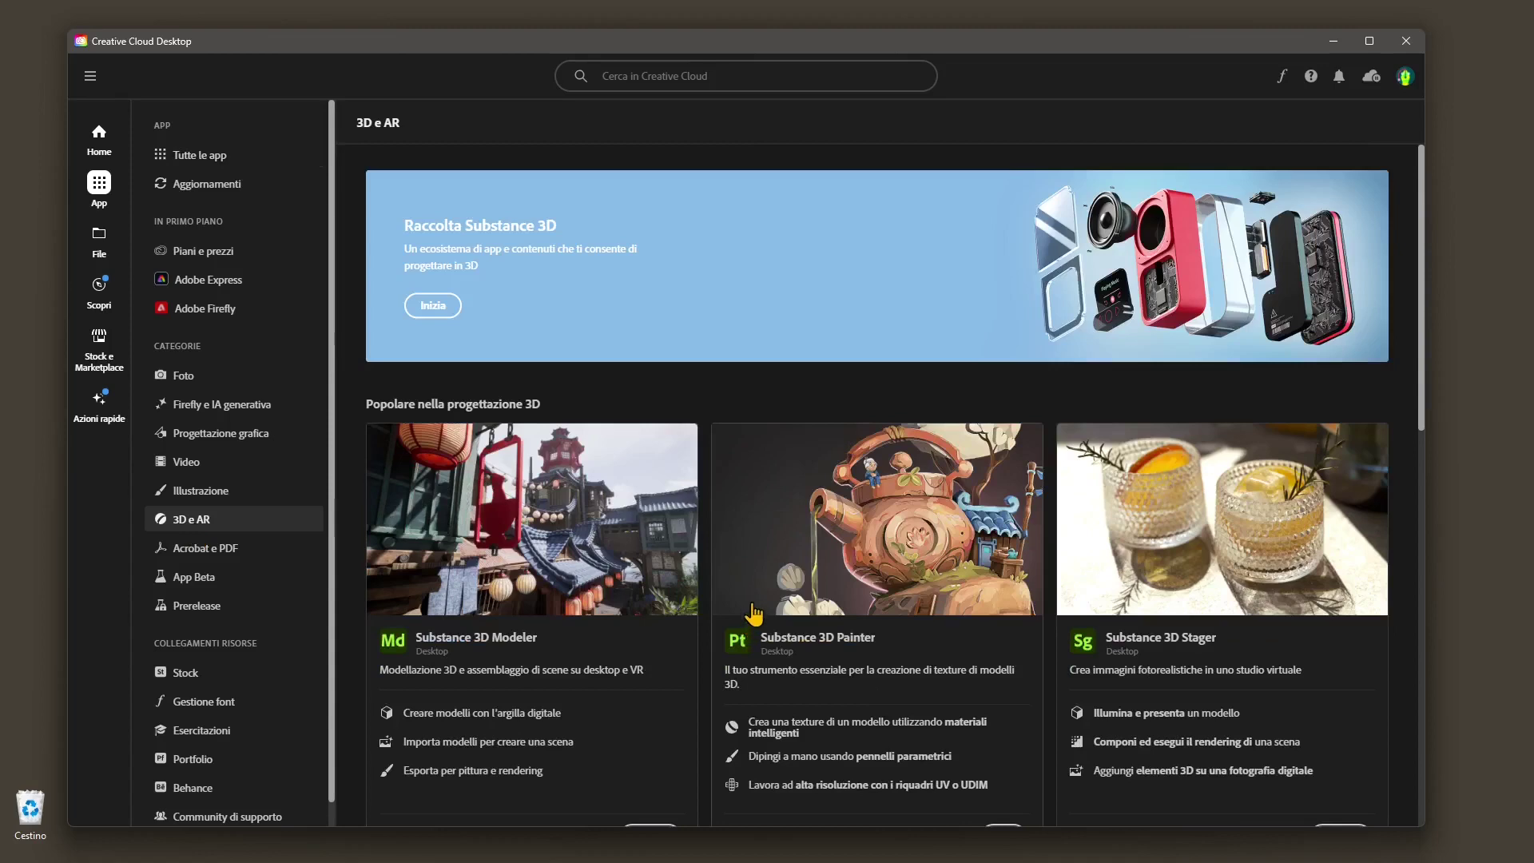
pyautogui.scroll(-2, 1249, 639)
pyautogui.scroll(-2, 1249, 655)
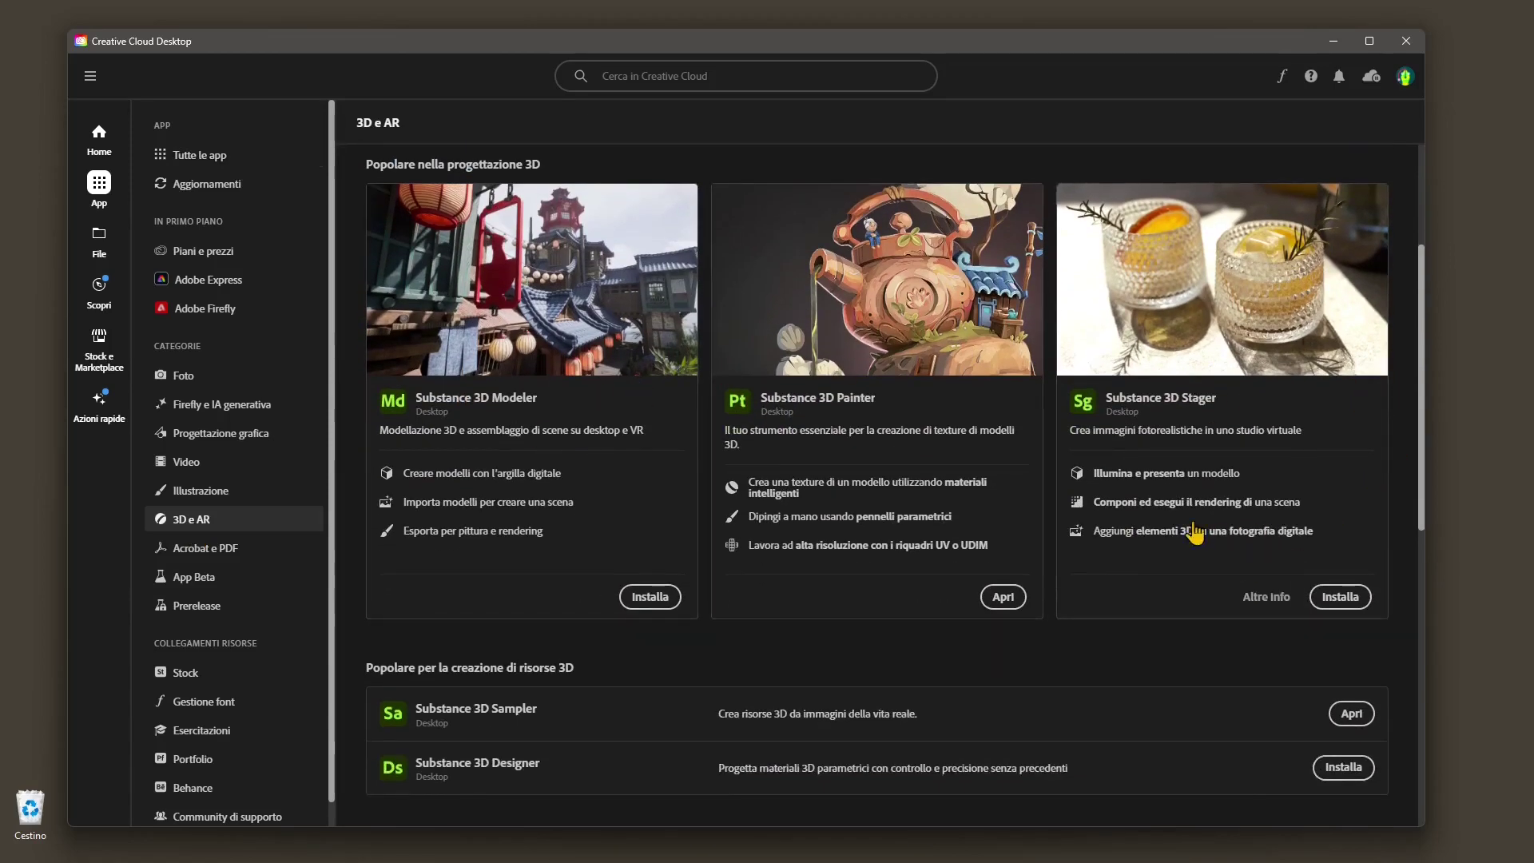
pyautogui.scroll(4, 1122, 525)
pyautogui.scroll(-4, 731, 527)
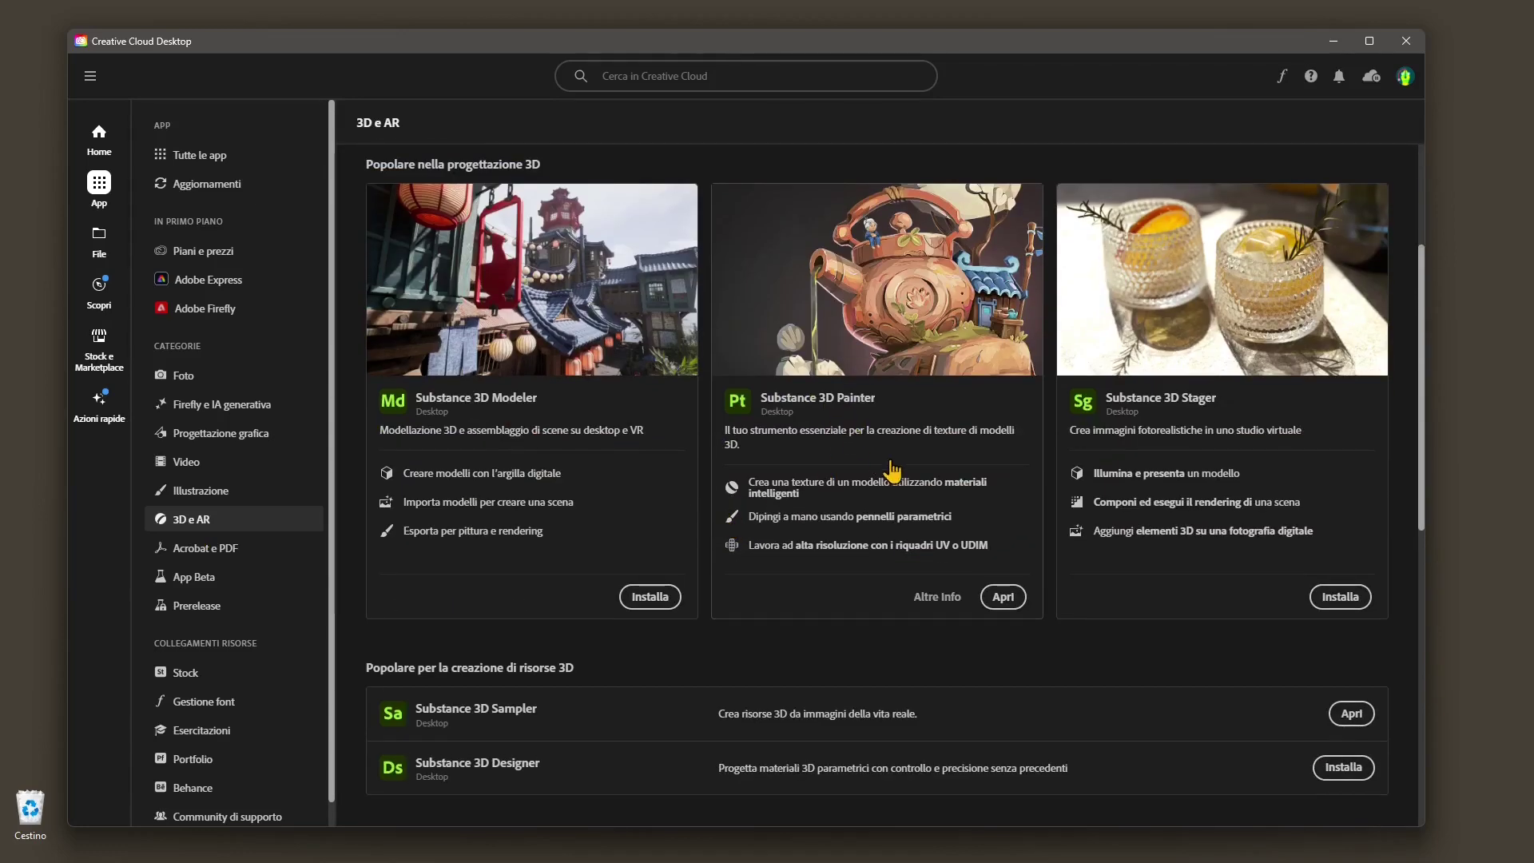
pyautogui.scroll(-1, 950, 503)
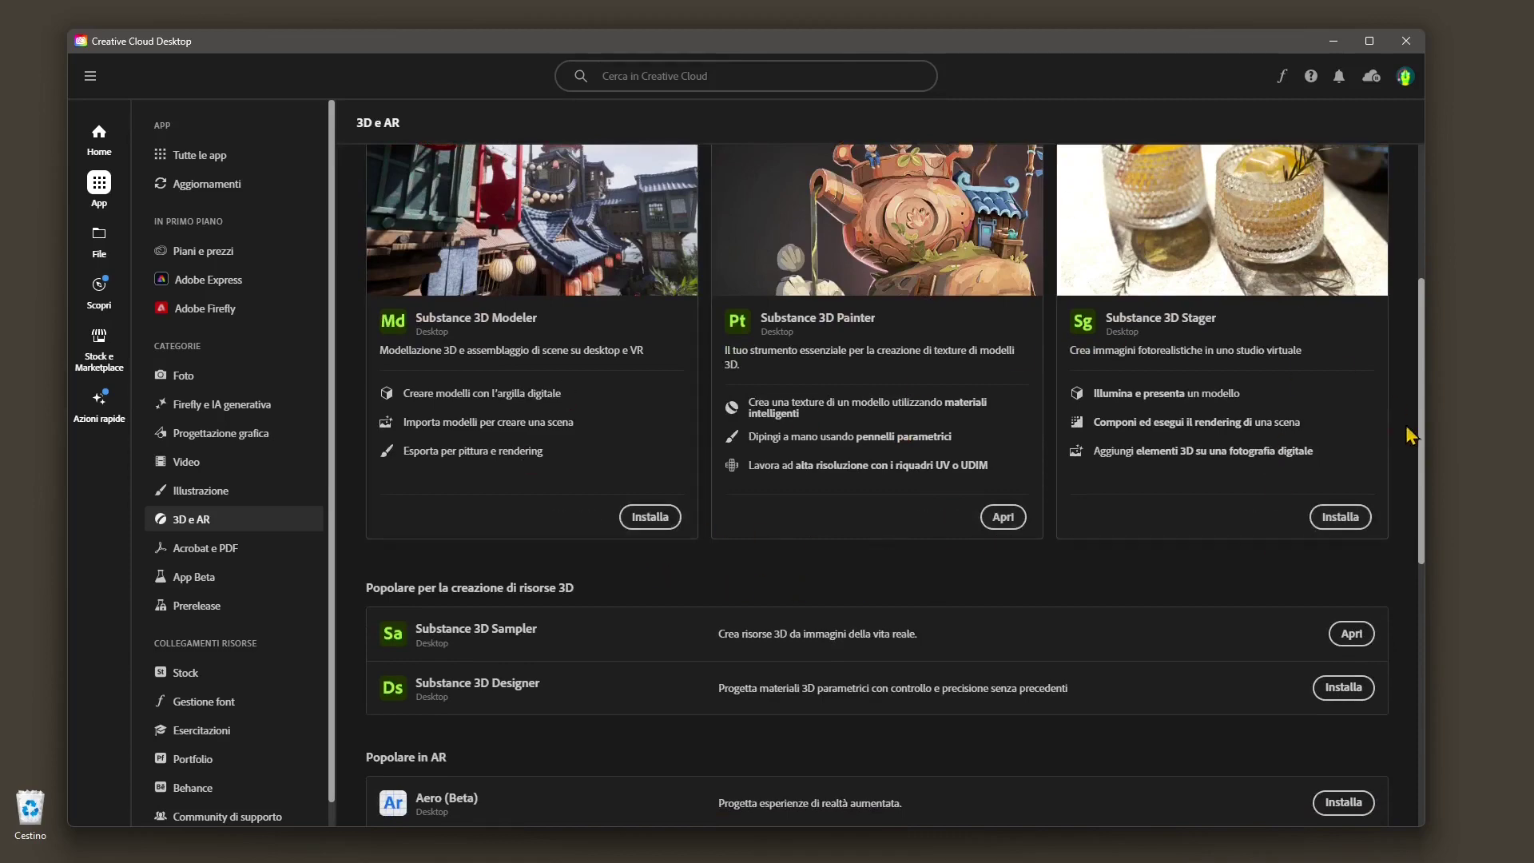
pyautogui.scroll(-3, 575, 576)
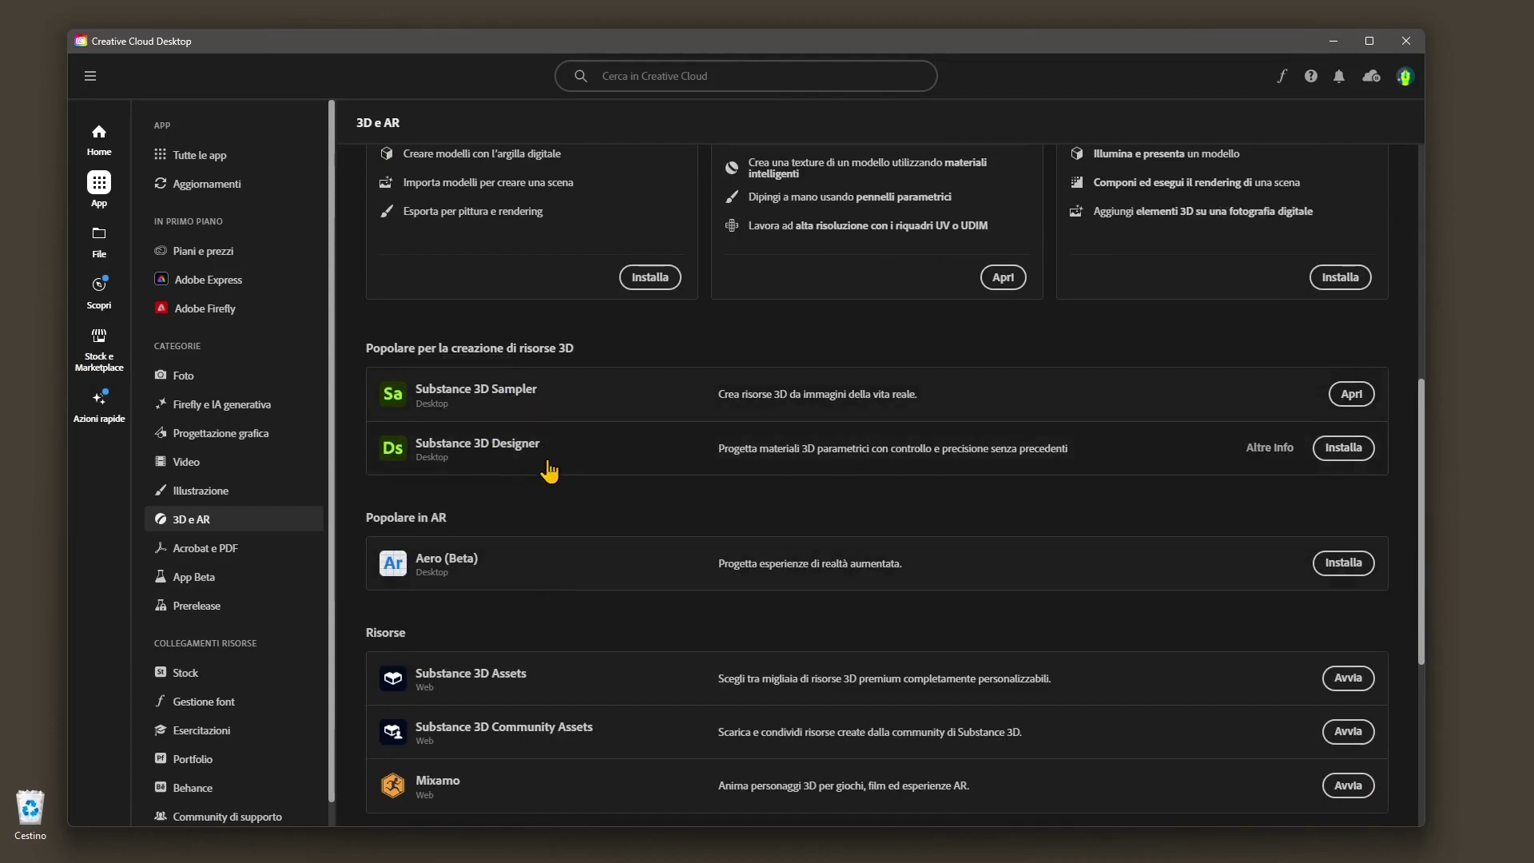
pyautogui.scroll(6, 567, 623)
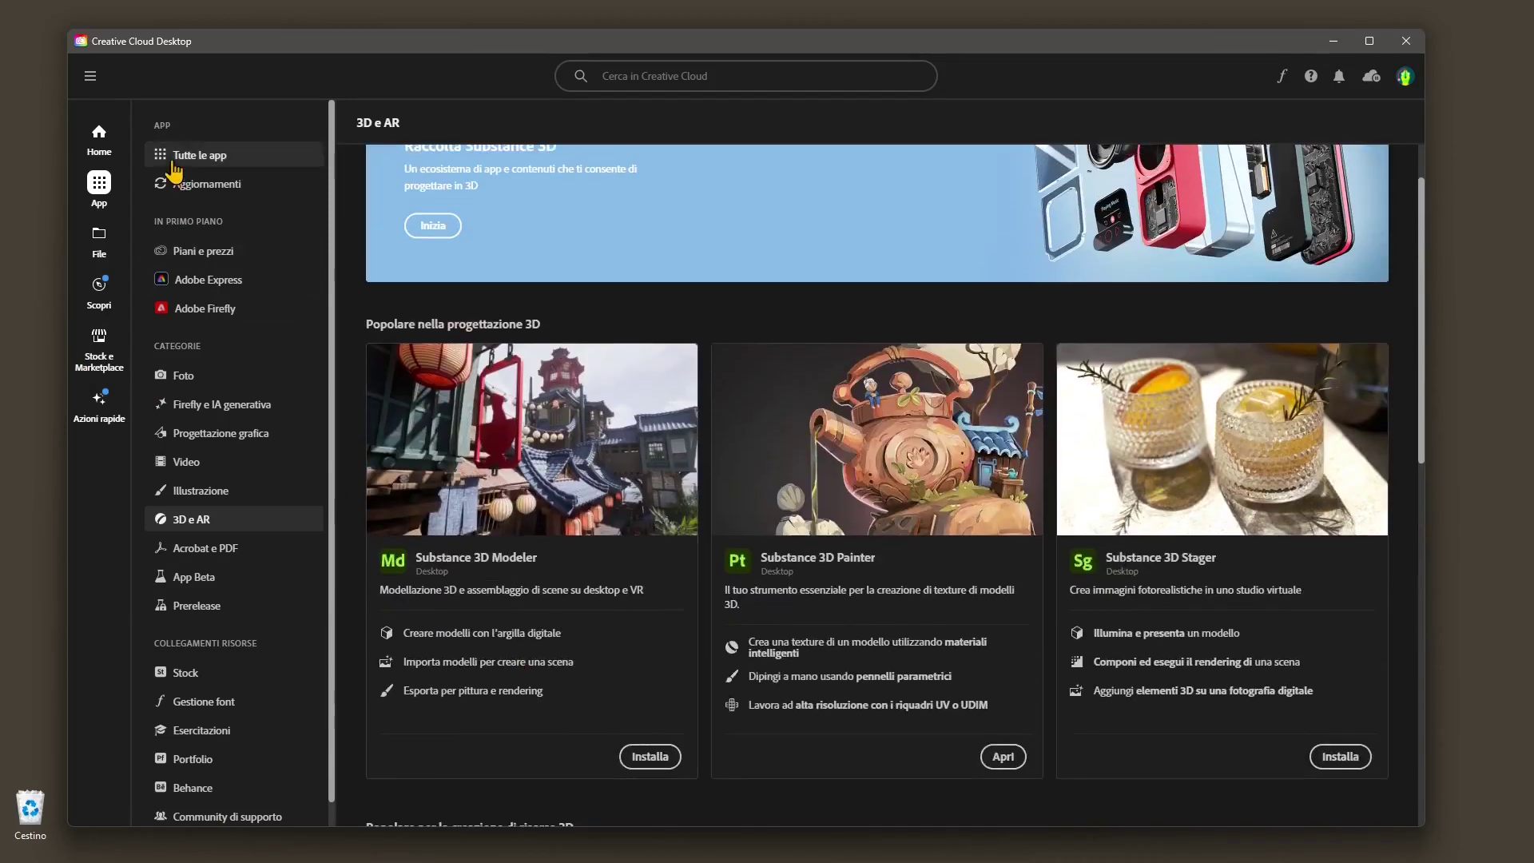
pyautogui.click(189, 157)
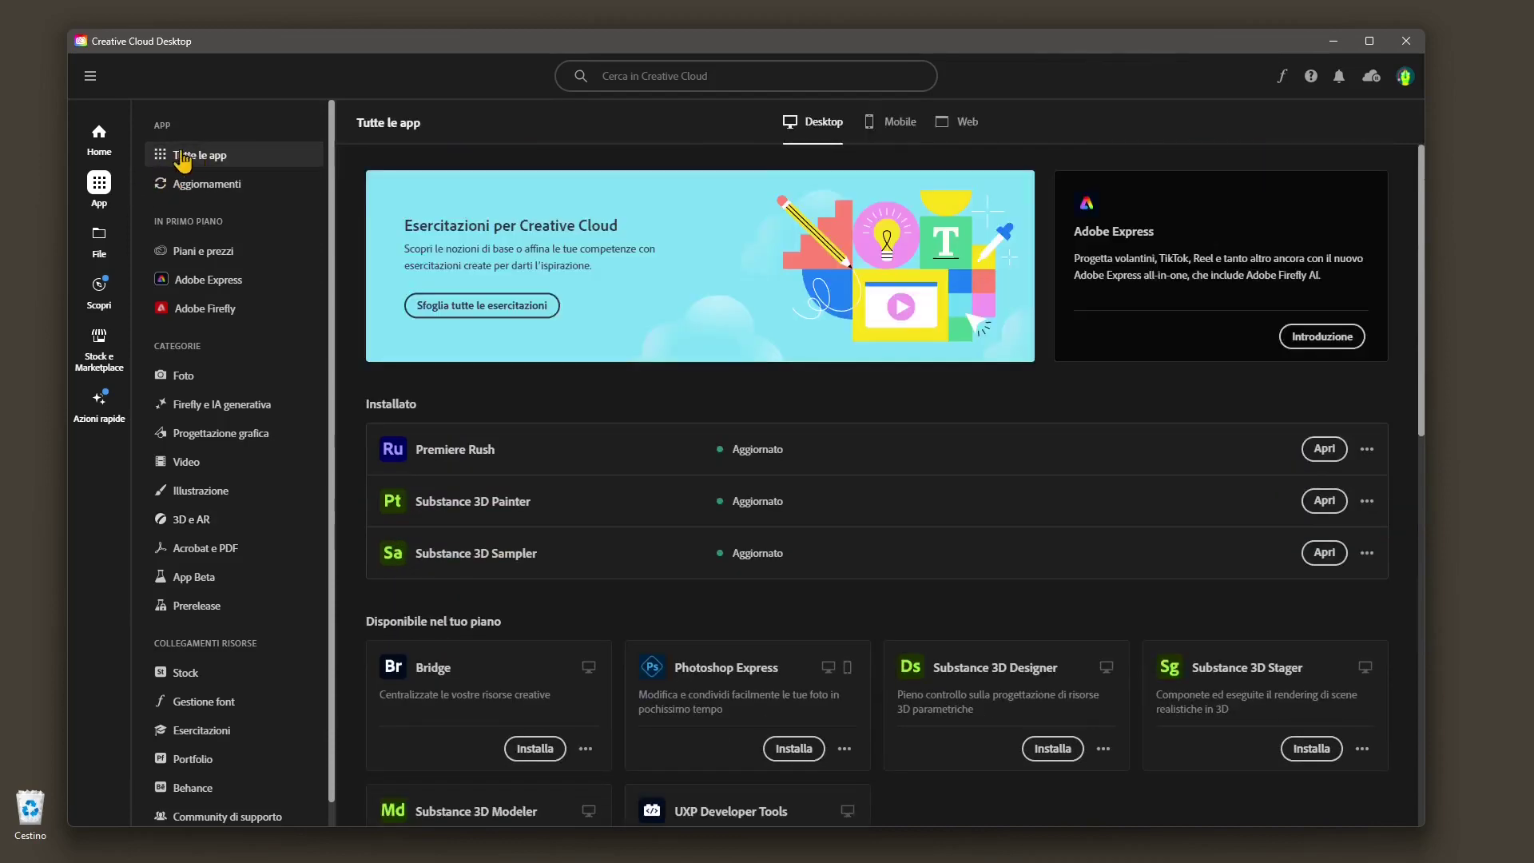
pyautogui.scroll(-10, 1051, 506)
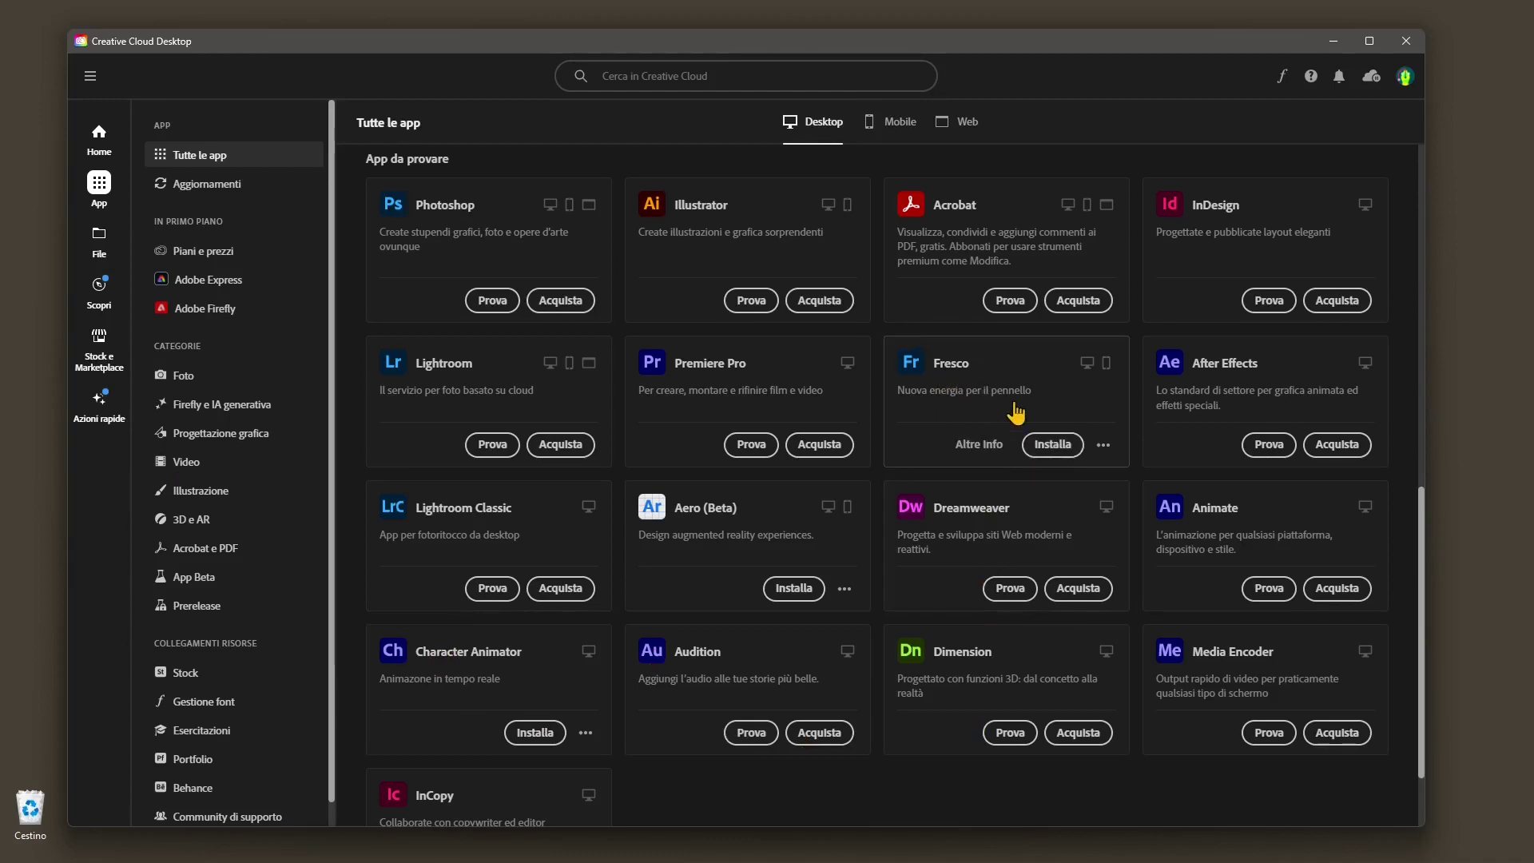
pyautogui.scroll(2, 1054, 411)
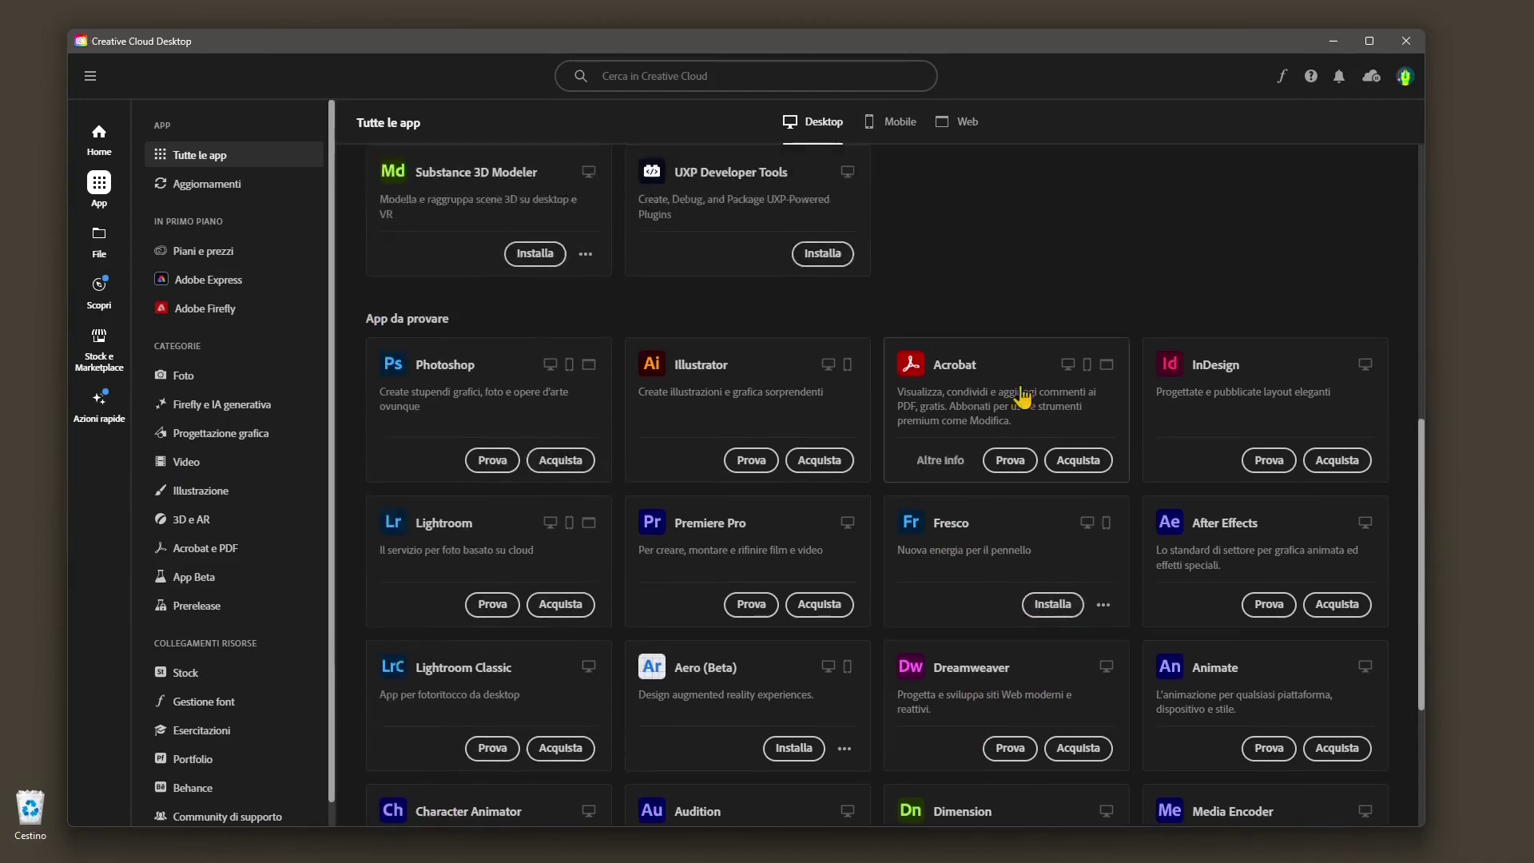
pyautogui.scroll(3, 637, 524)
pyautogui.scroll(1, 502, 439)
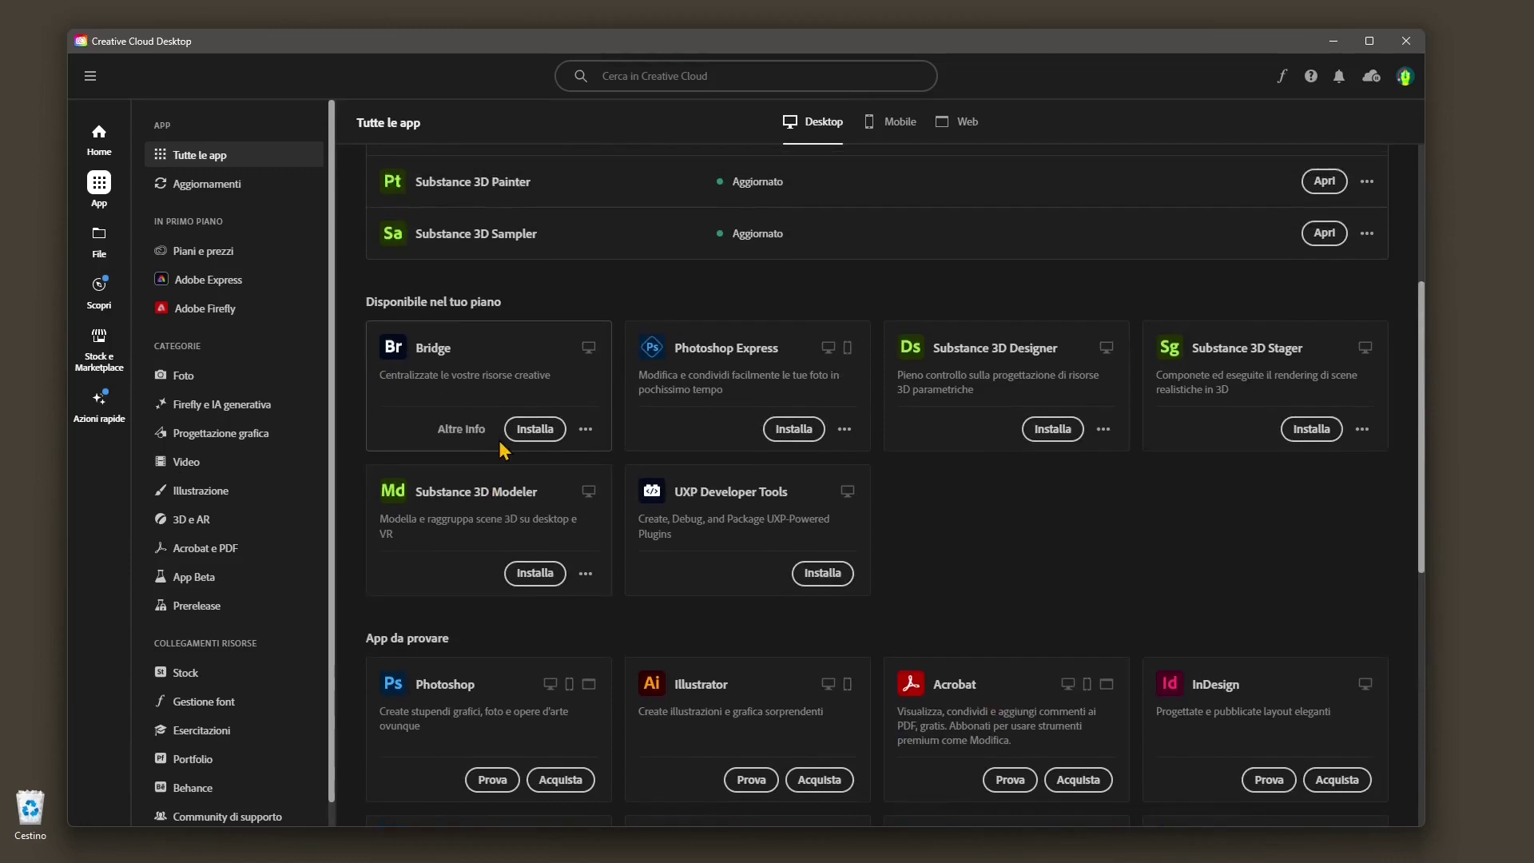
pyautogui.scroll(2, 505, 447)
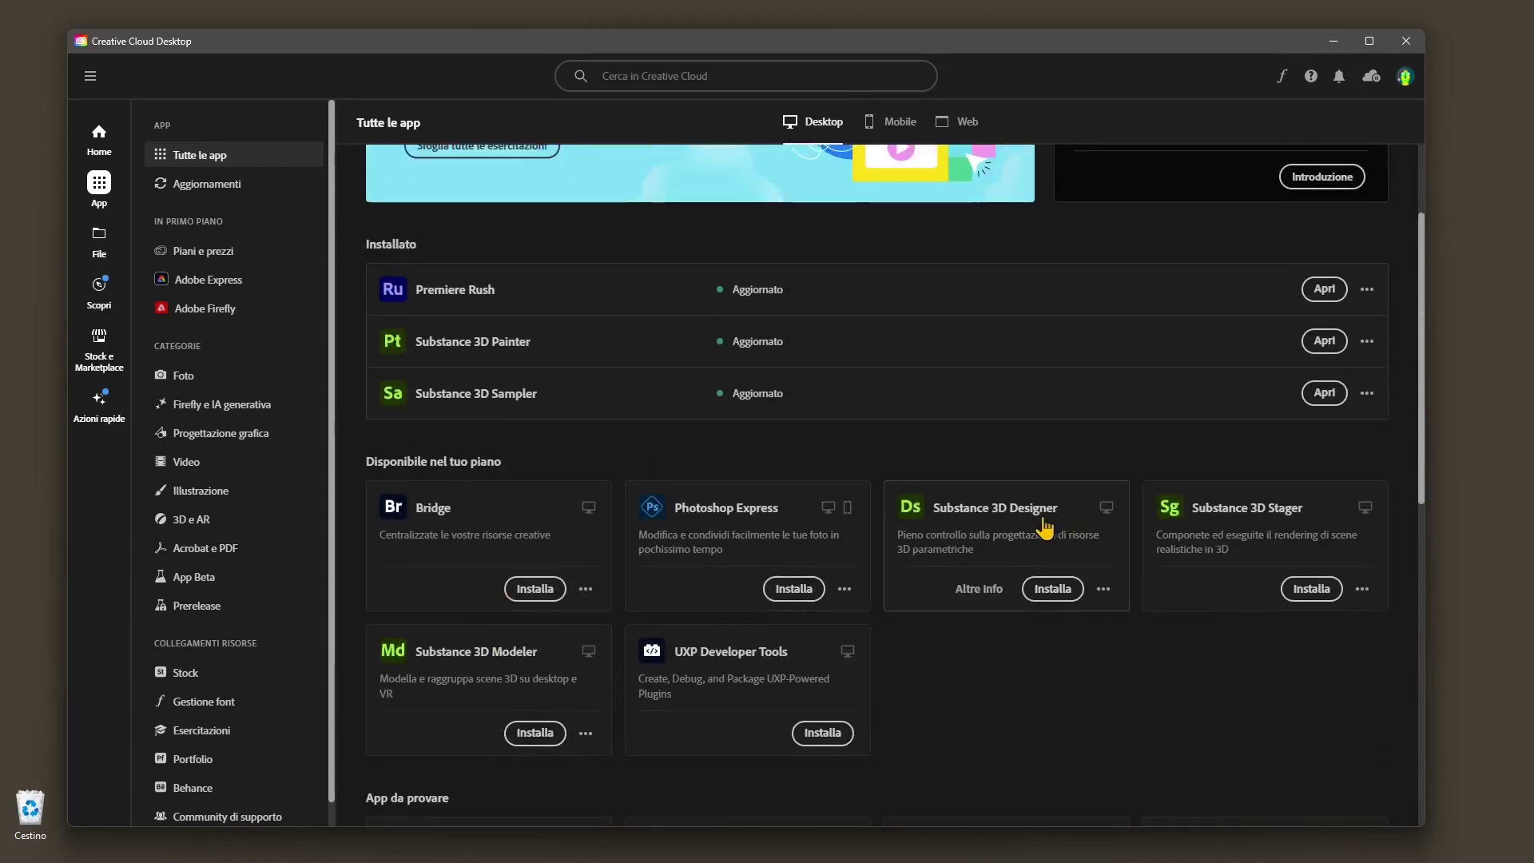
pyautogui.moveTo(977, 525)
pyautogui.moveTo(1220, 583)
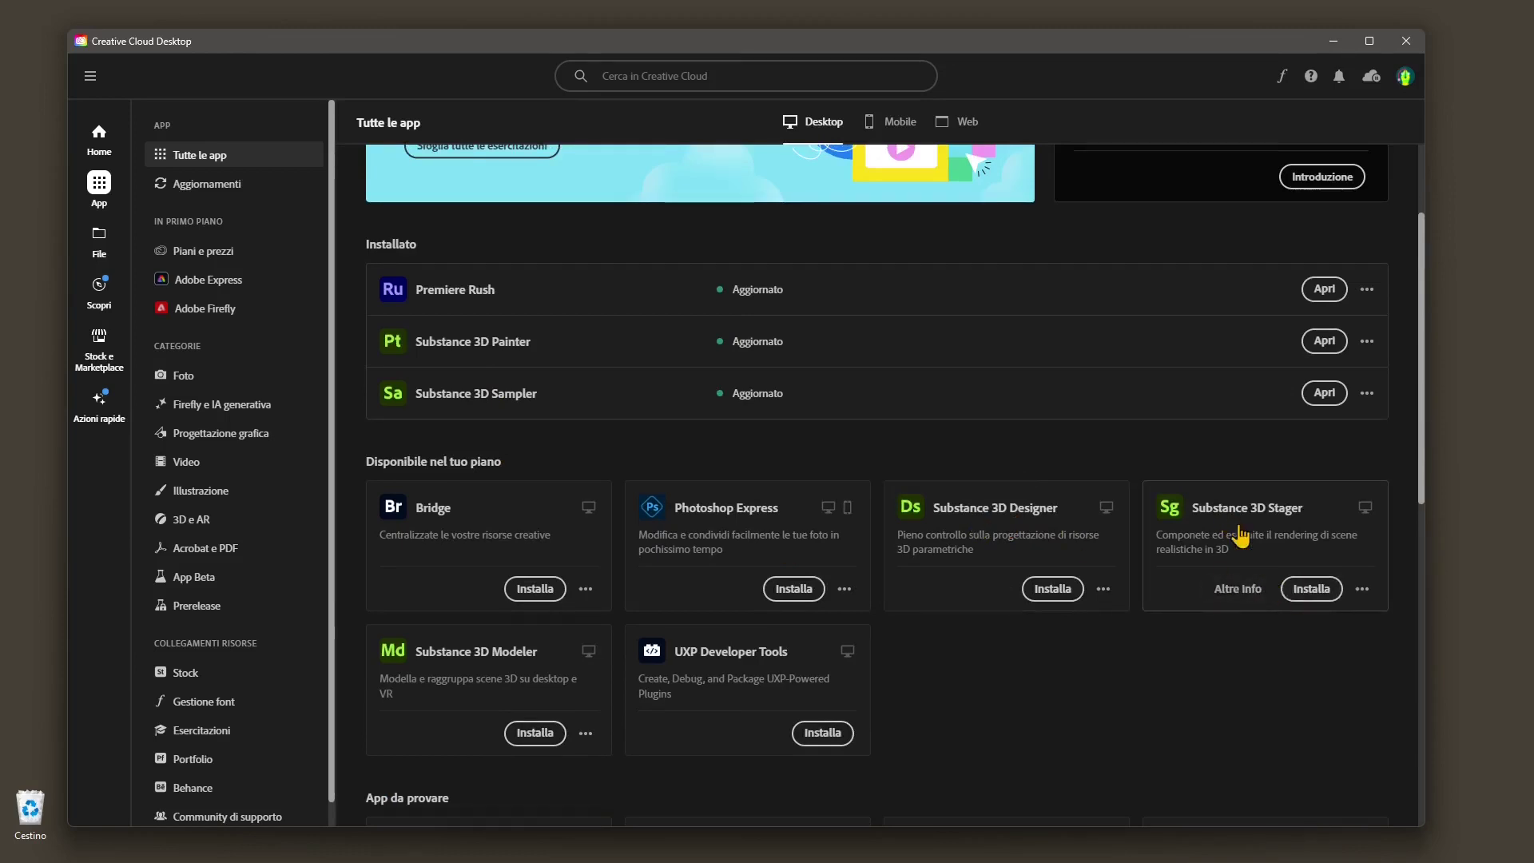
# - Install Substance 3D Stager, dismiss its preferences popup, and queue Substance 3D Modeler next
pyautogui.click(1311, 588)
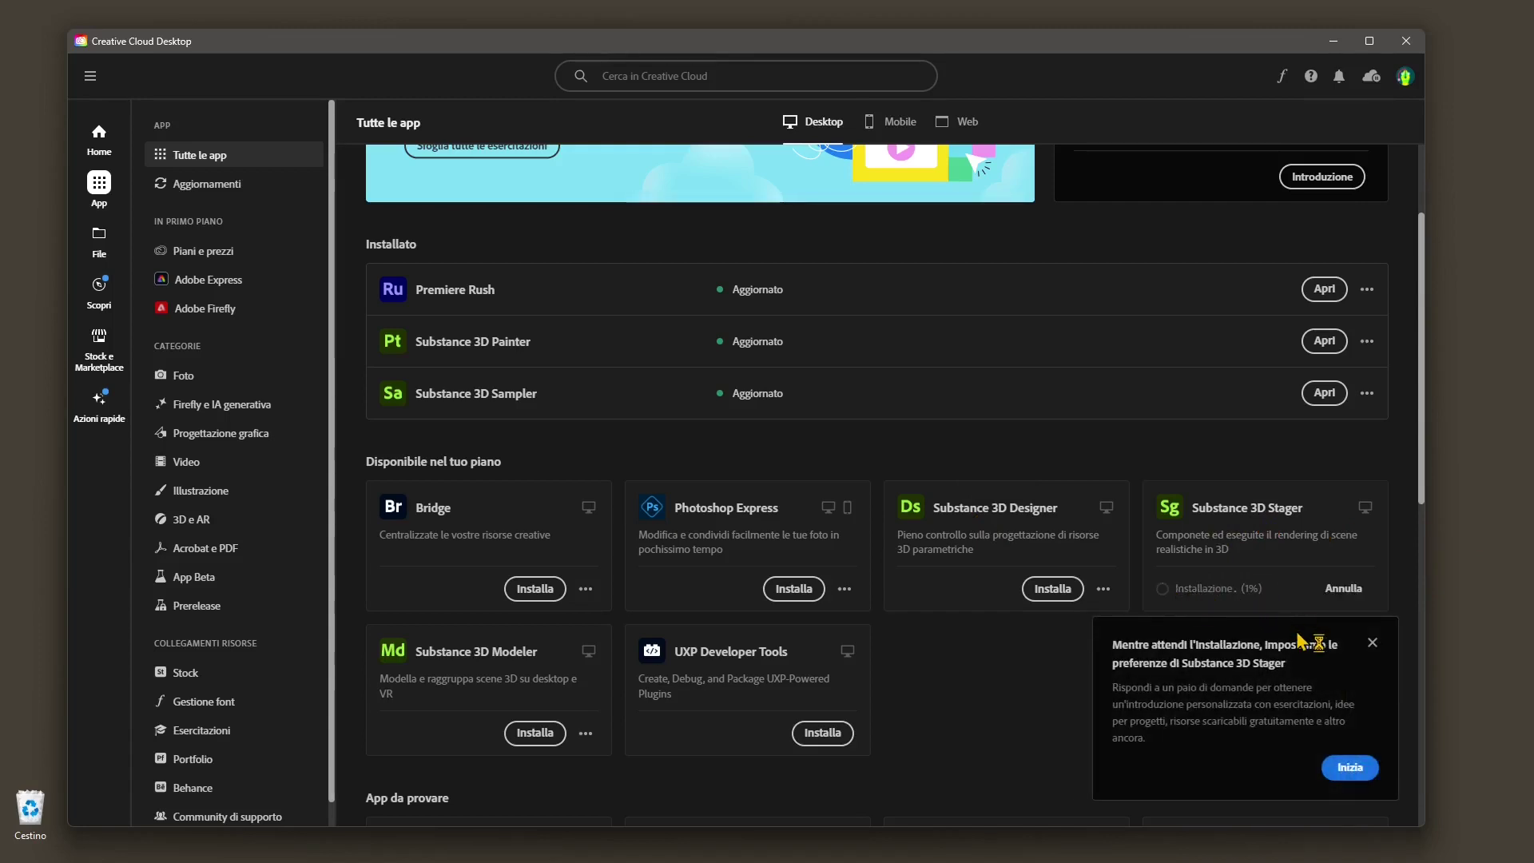
pyautogui.click(1372, 642)
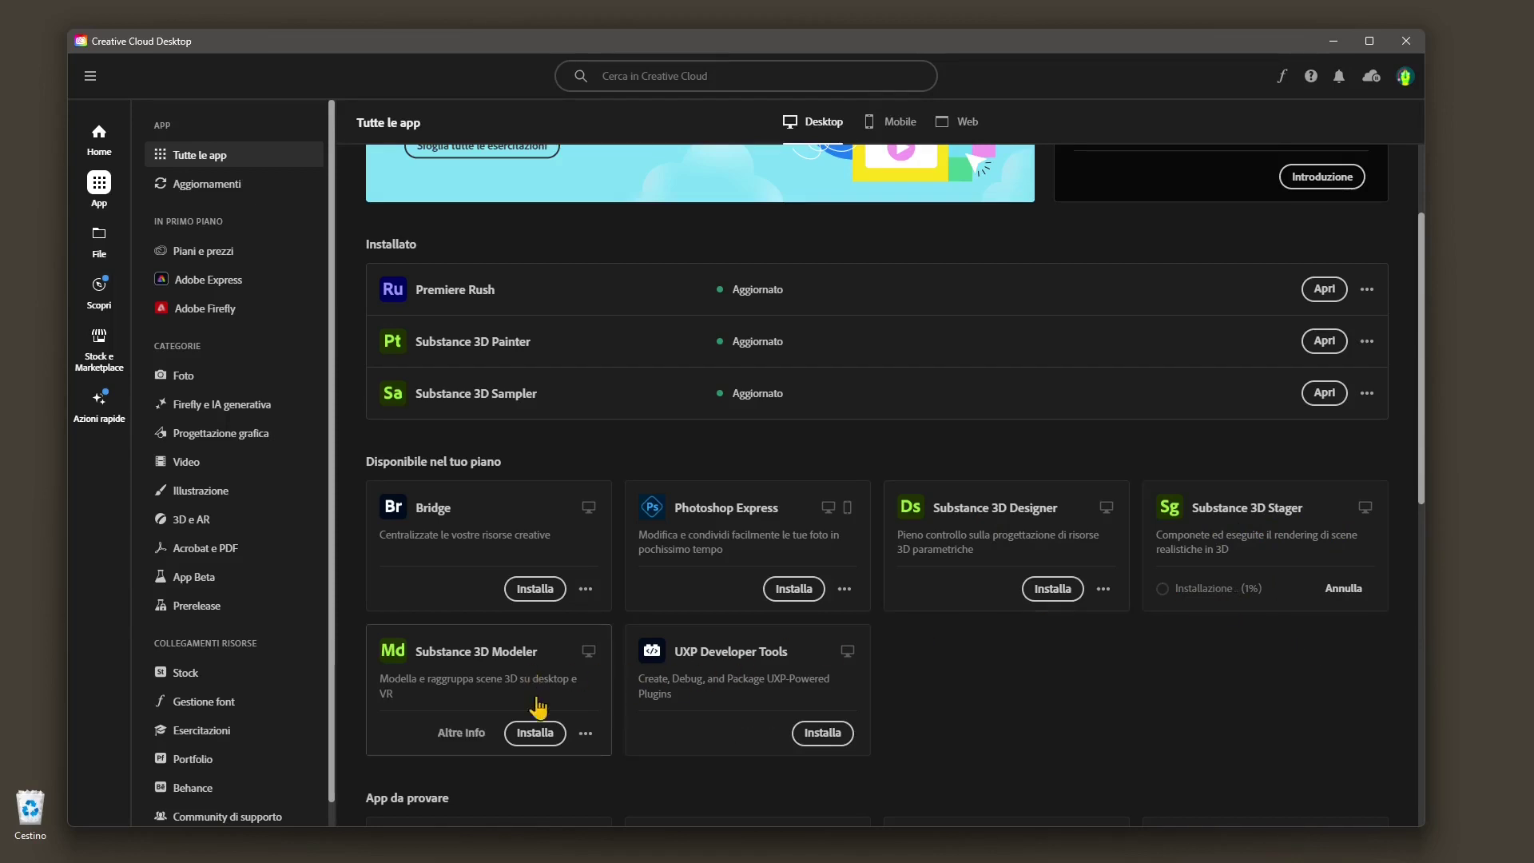
pyautogui.click(538, 733)
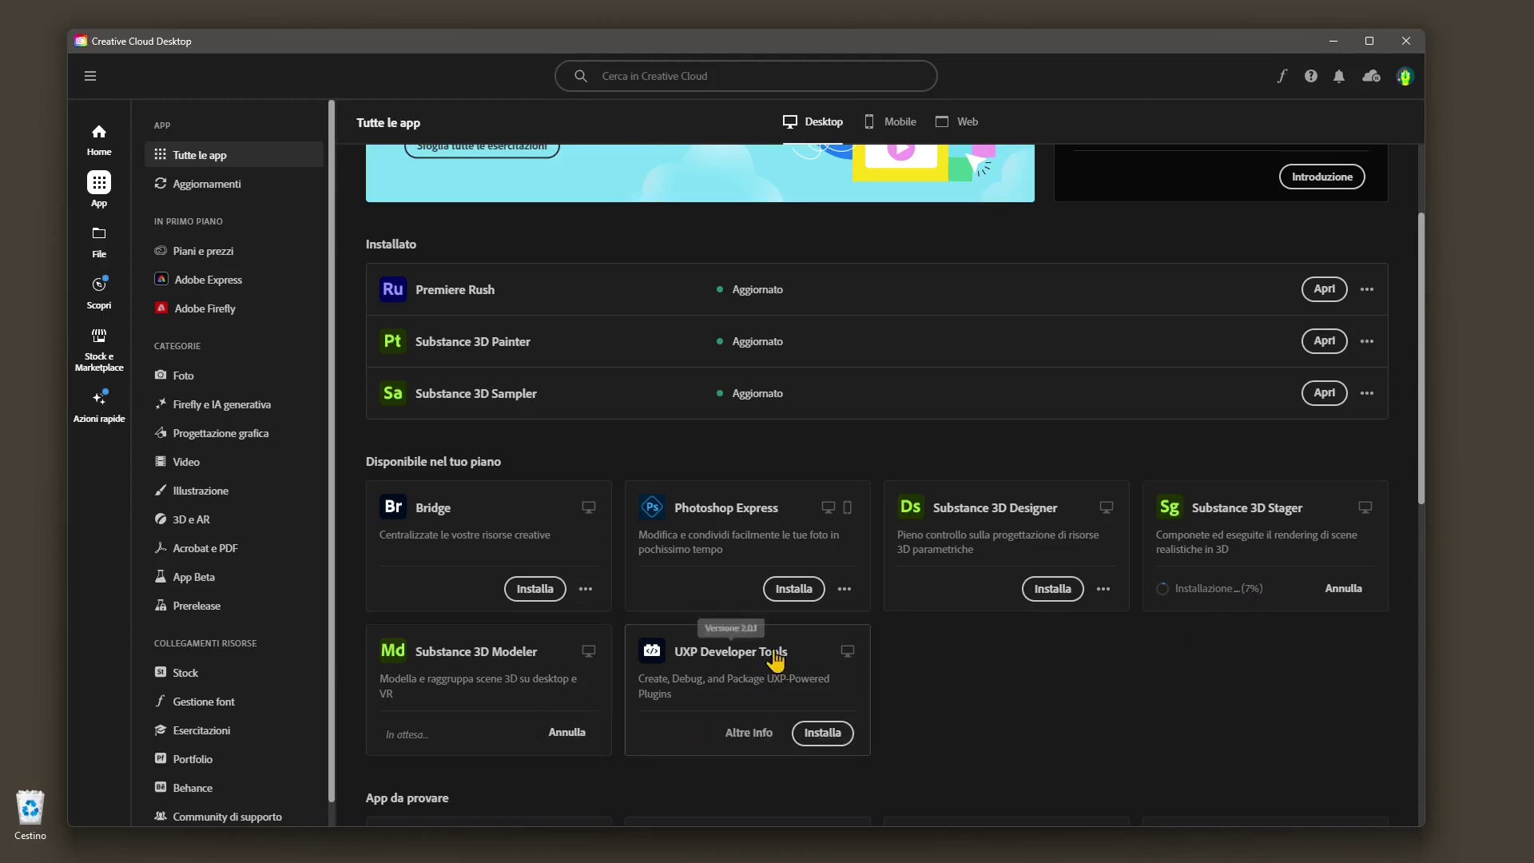
pyautogui.scroll(3, 423, 399)
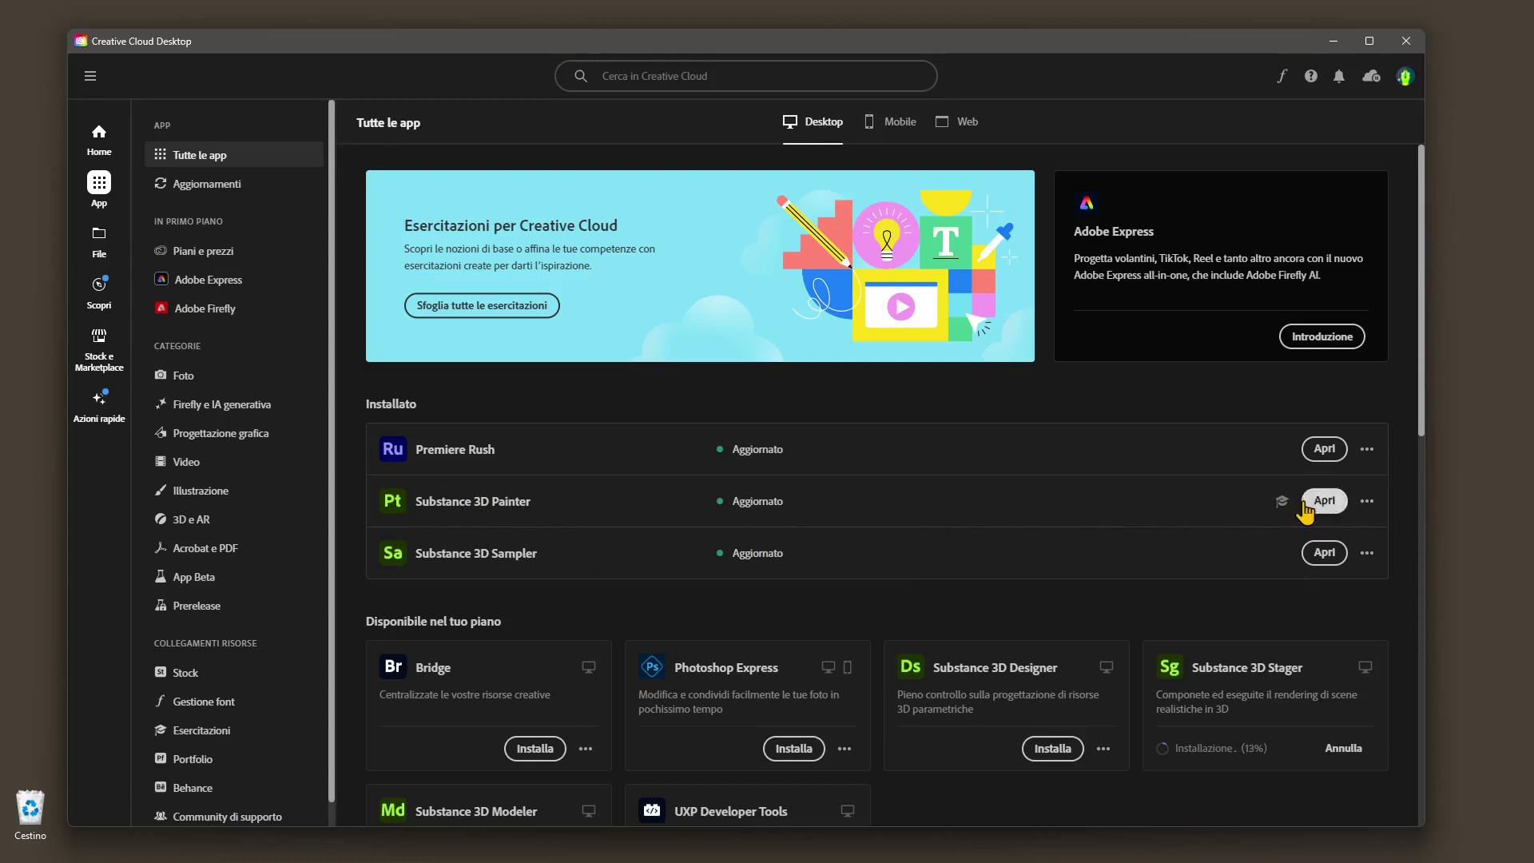
# - Launch Substance 3D Painter from Creative Cloud and close its Home screen dialog
pyautogui.click(1323, 500)
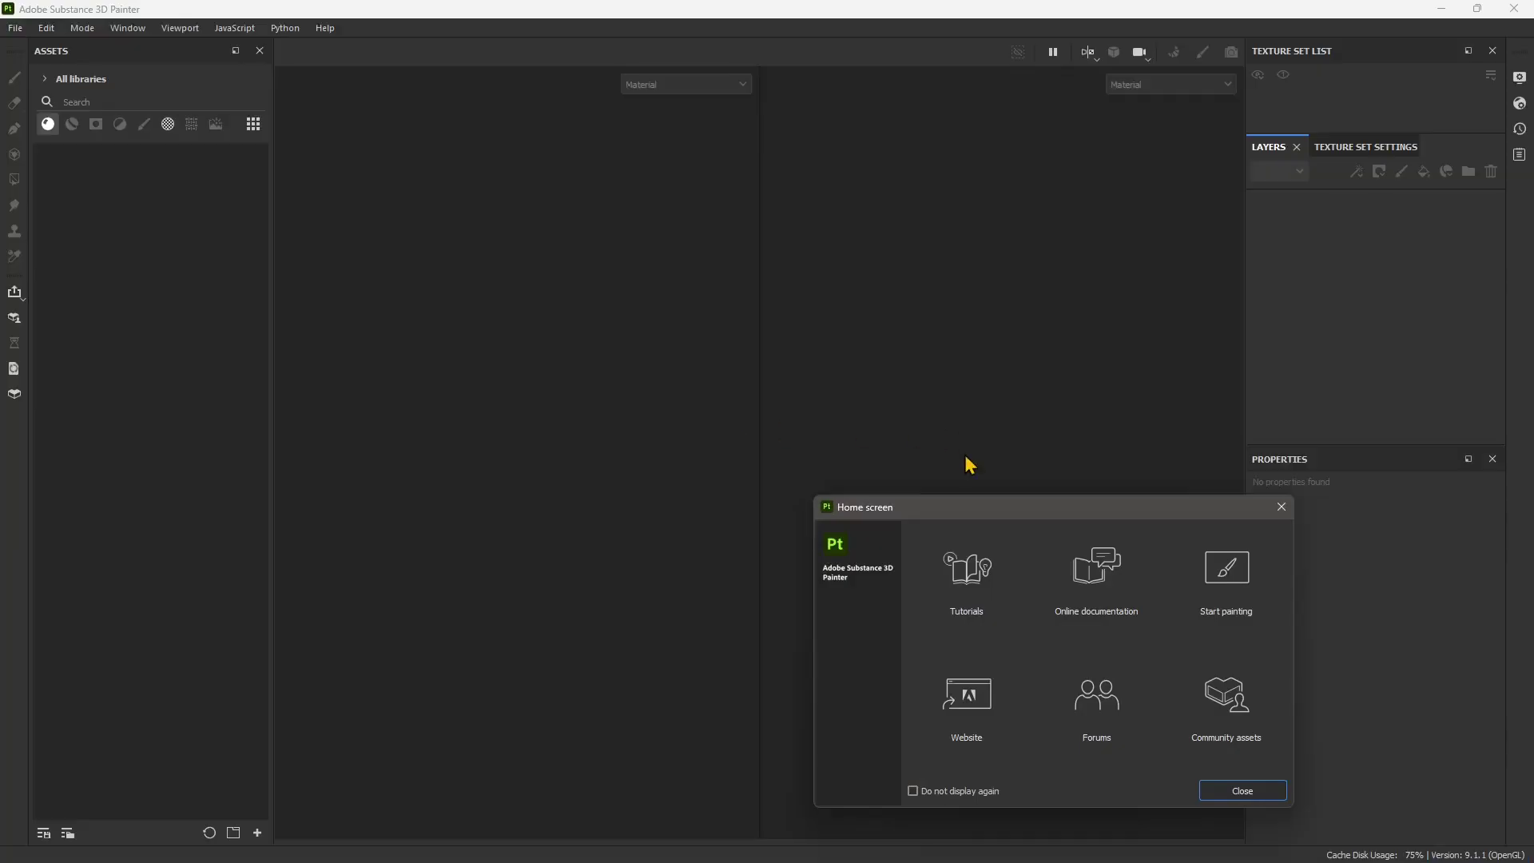
pyautogui.moveTo(973, 515); pyautogui.dragTo(651, 281)
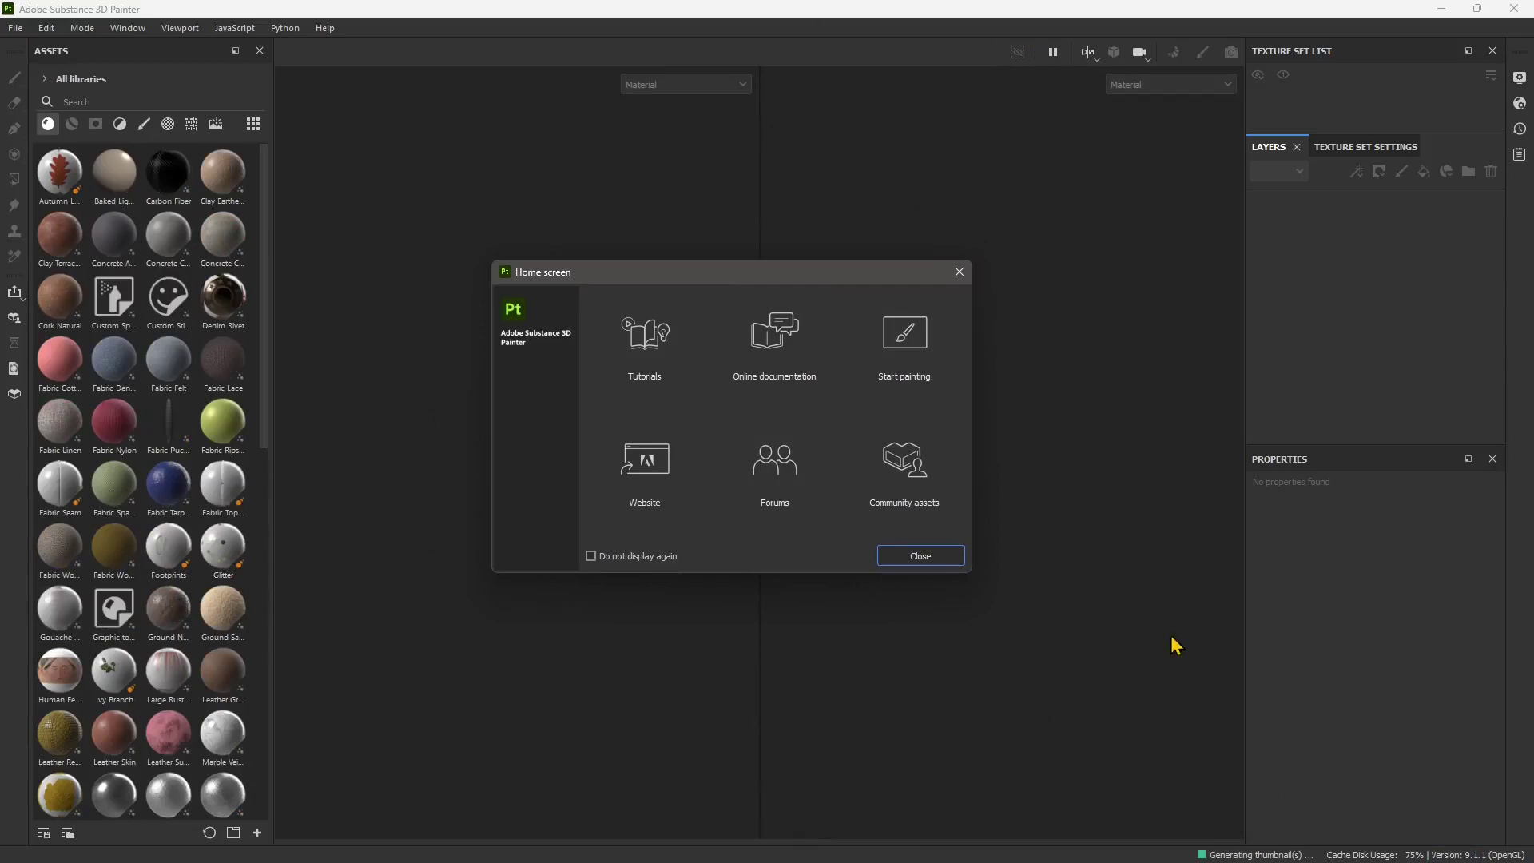
pyautogui.moveTo(589, 280)
pyautogui.mouseDown()
pyautogui.moveTo(589, 313)
pyautogui.moveTo(595, 289)
pyautogui.mouseUp()
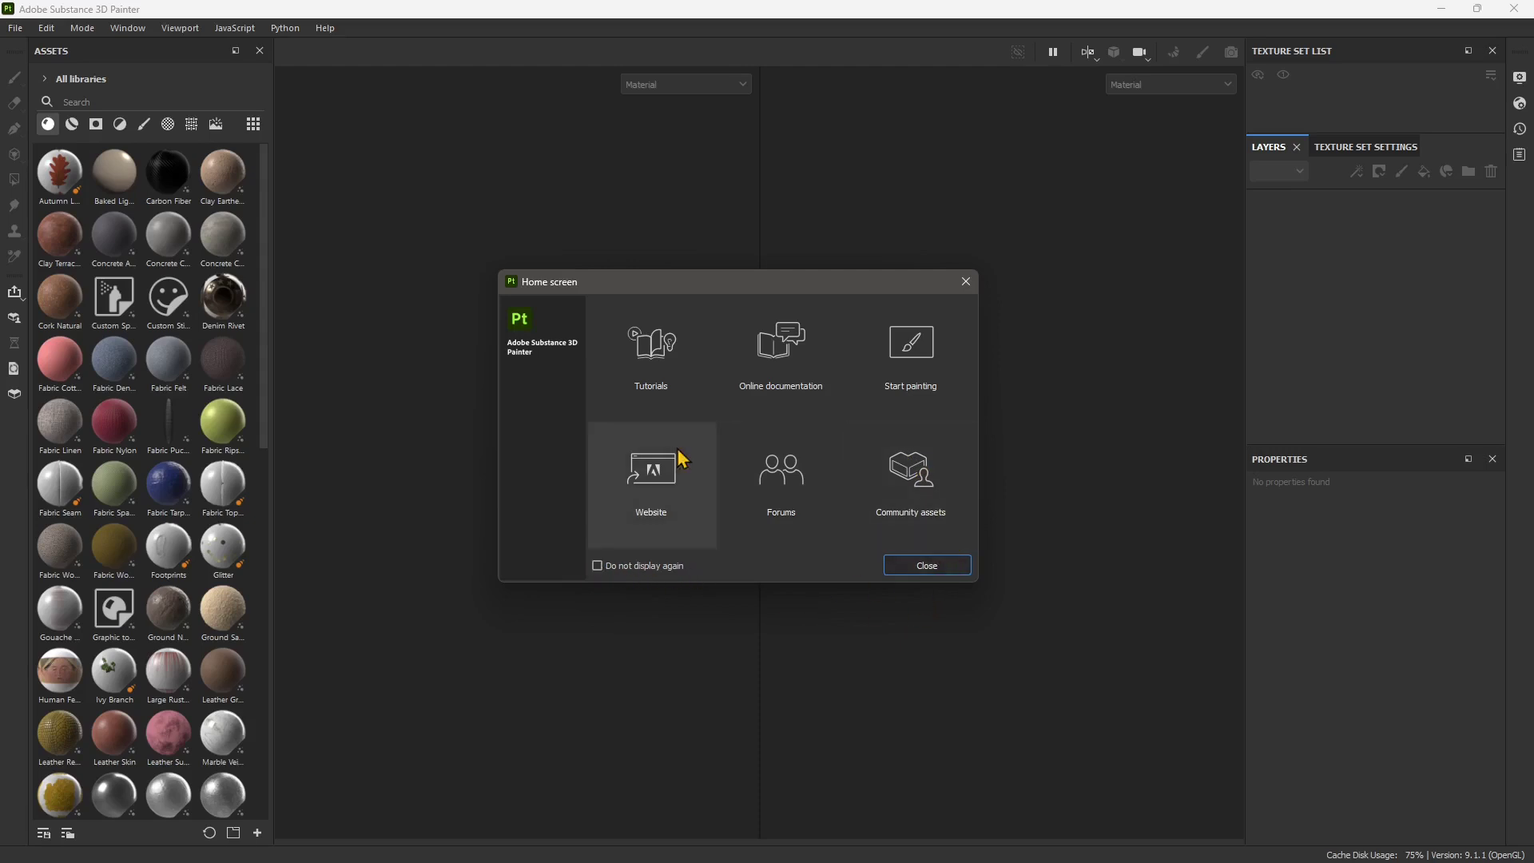
pyautogui.click(920, 567)
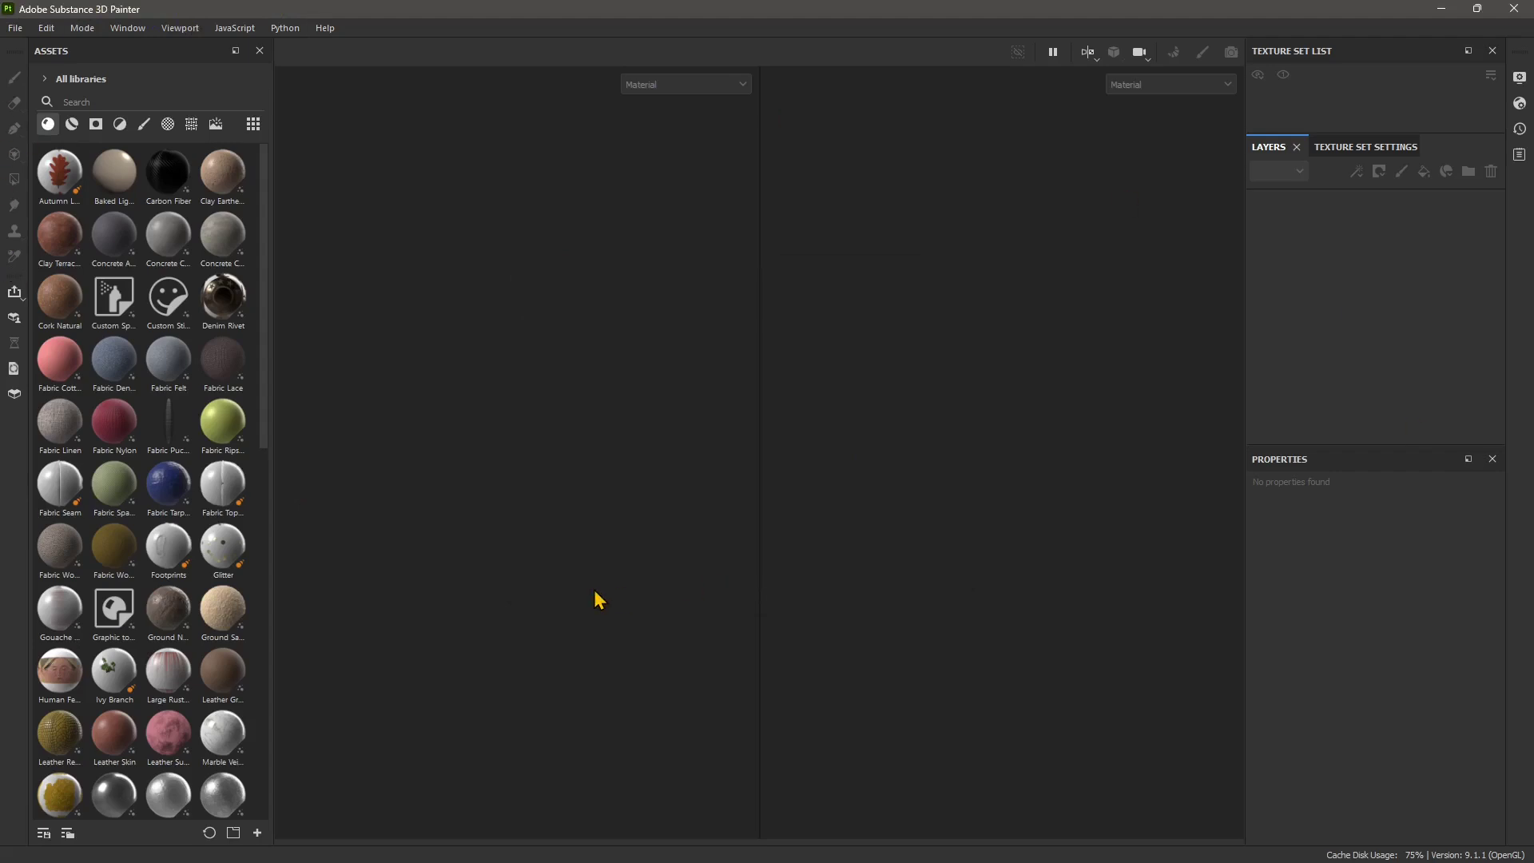
# - Restore and shrink the Painter window so Creative Cloud's all-apps page shows behind it
pyautogui.doubleClick(667, 19)
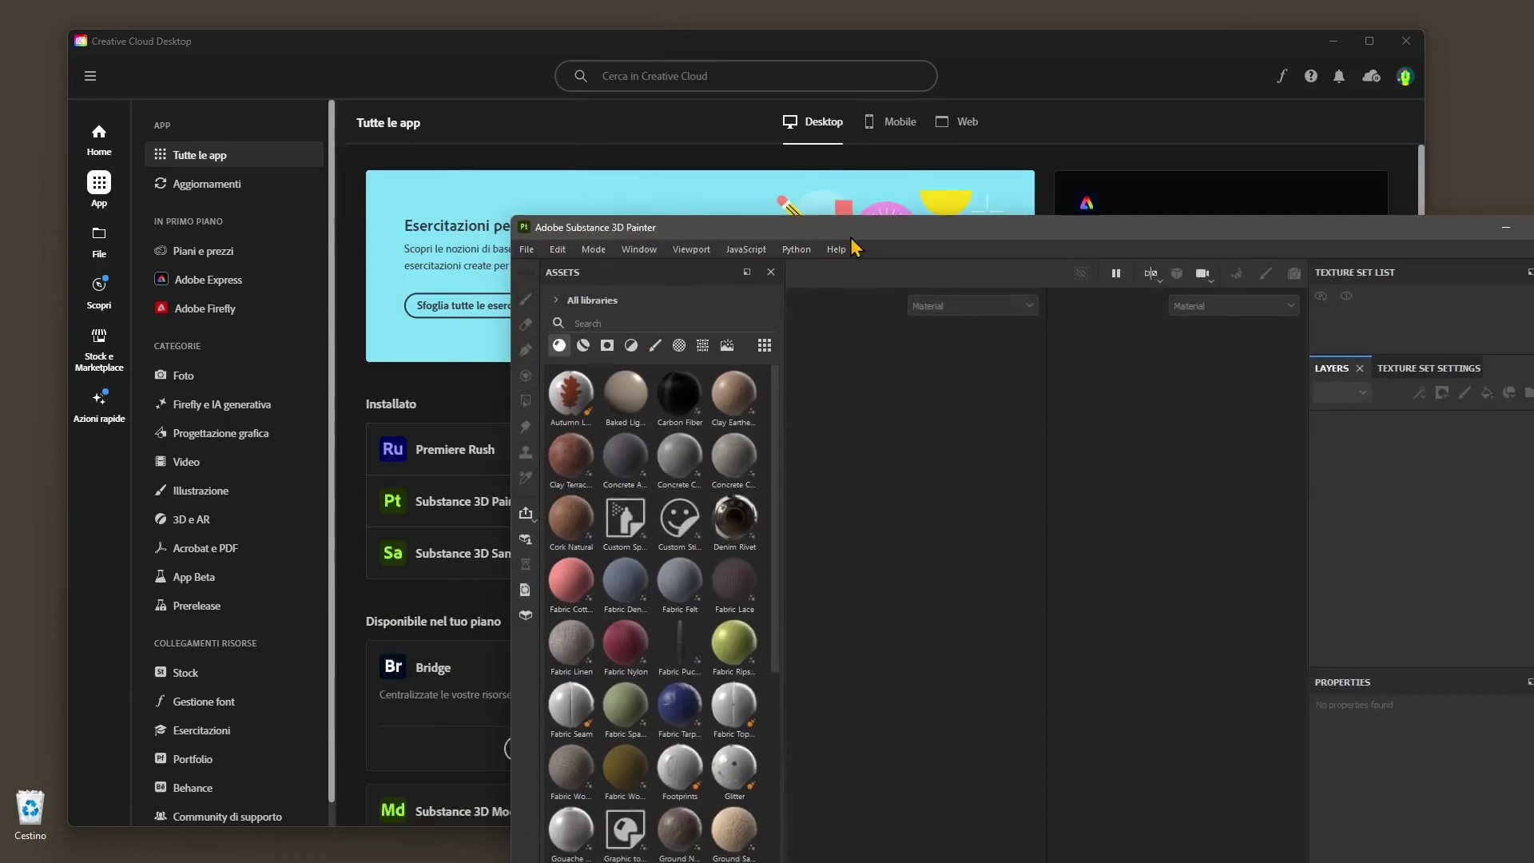
pyautogui.moveTo(850, 237); pyautogui.dragTo(677, 97)
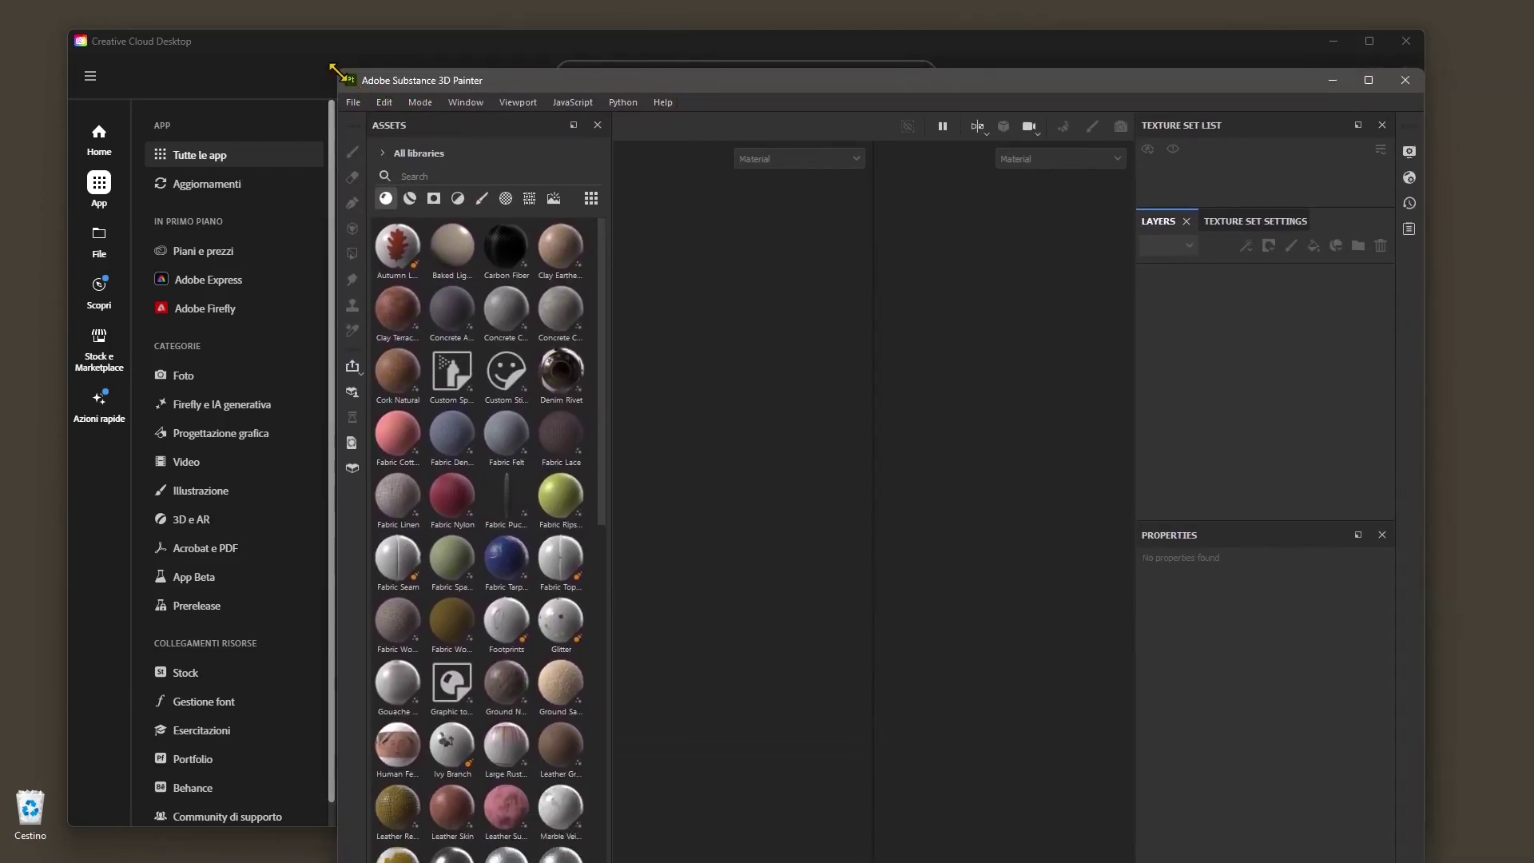
pyautogui.moveTo(336, 70); pyautogui.dragTo(277, 311)
pyautogui.moveTo(616, 343)
pyautogui.mouseDown()
pyautogui.moveTo(609, 132)
pyautogui.moveTo(661, 233)
pyautogui.moveTo(685, 237)
pyautogui.mouseUp()
pyautogui.moveTo(349, 214)
pyautogui.mouseDown()
pyautogui.moveTo(385, 192)
pyautogui.moveTo(404, 136)
pyautogui.mouseUp()
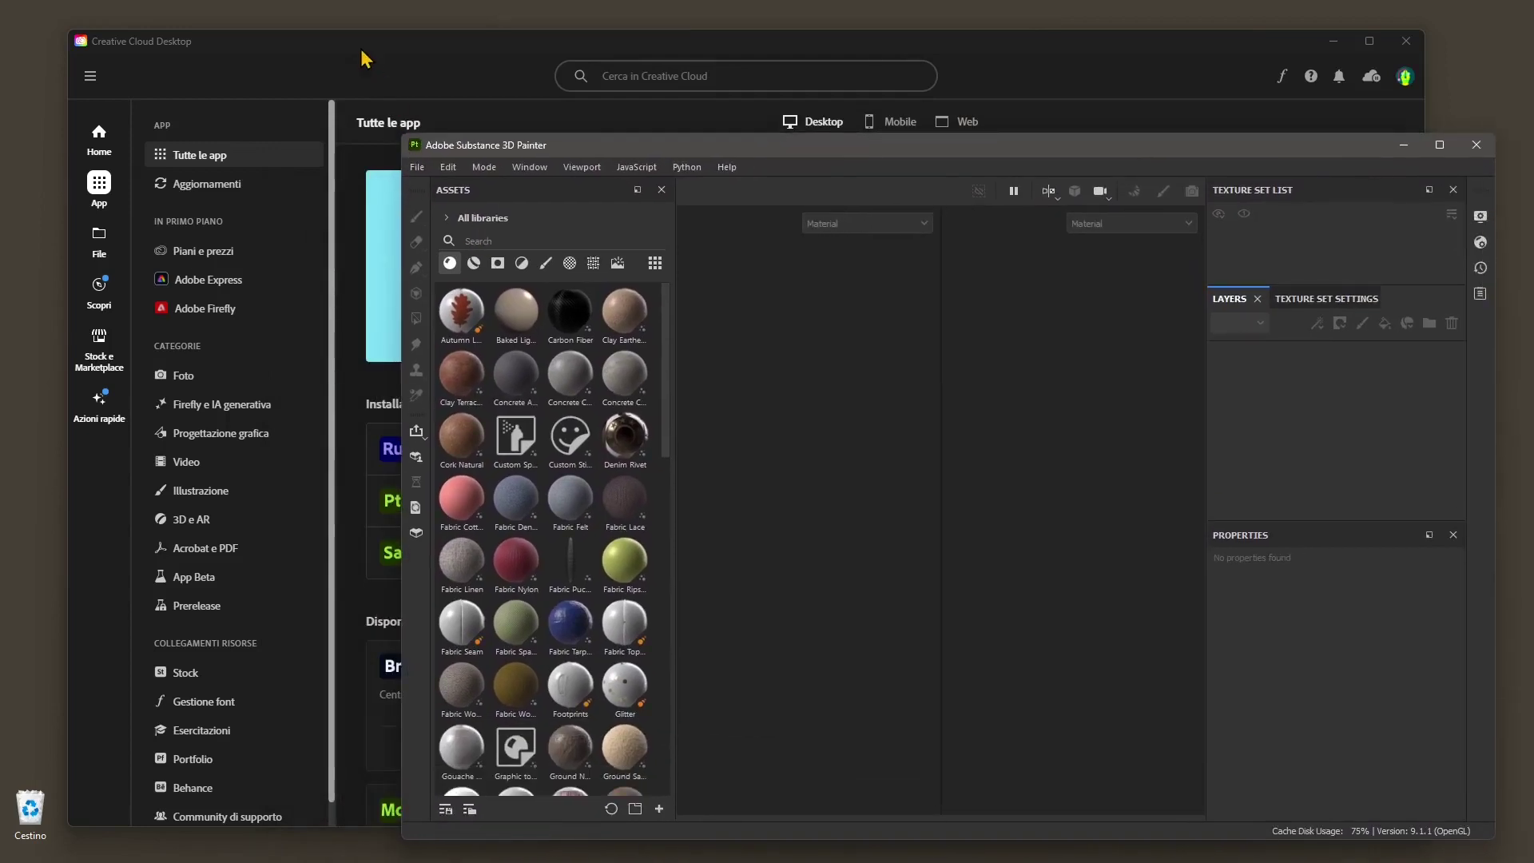